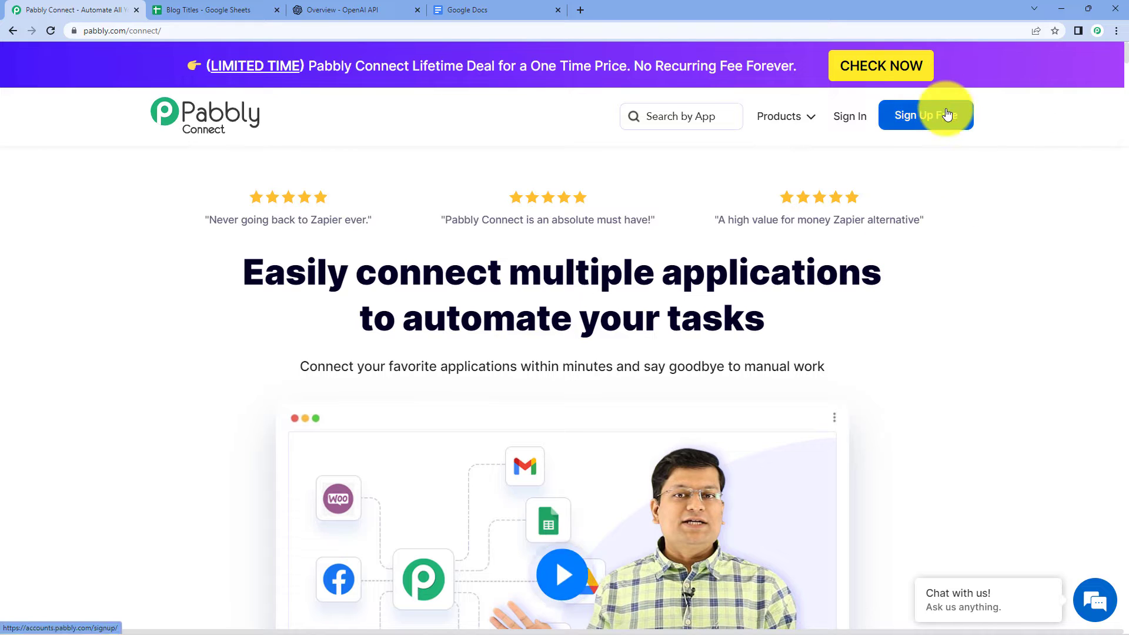
- Sign in to the Pabbly account and open the Pabbly Connect dashboard
left_click(857, 118)
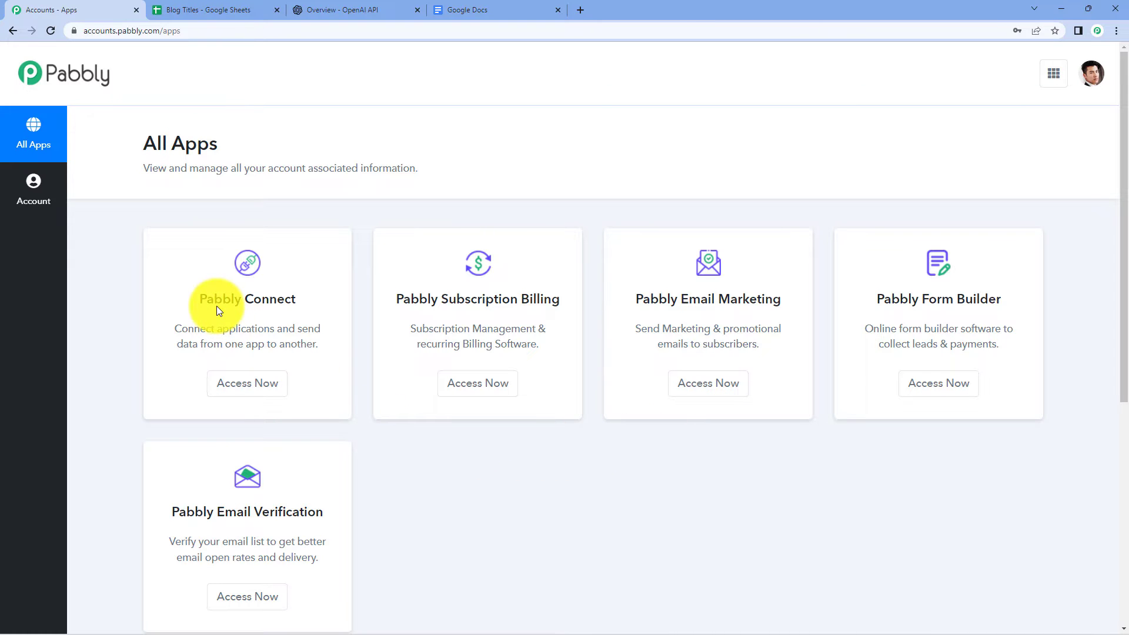
left_click(247, 399)
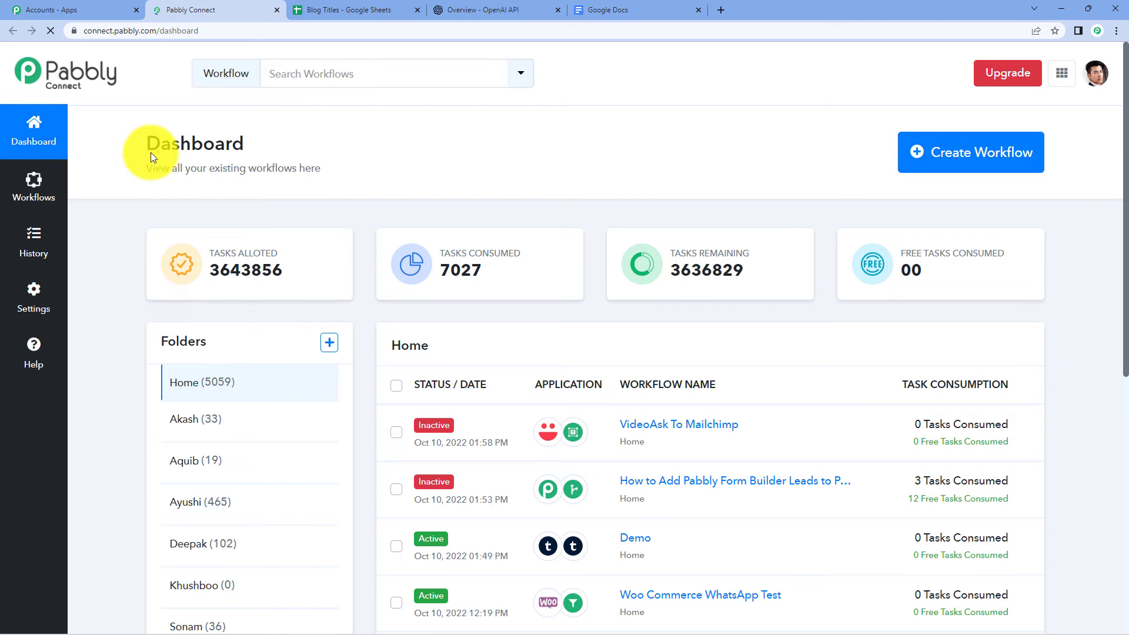
left_click_drag(150, 152, 256, 169)
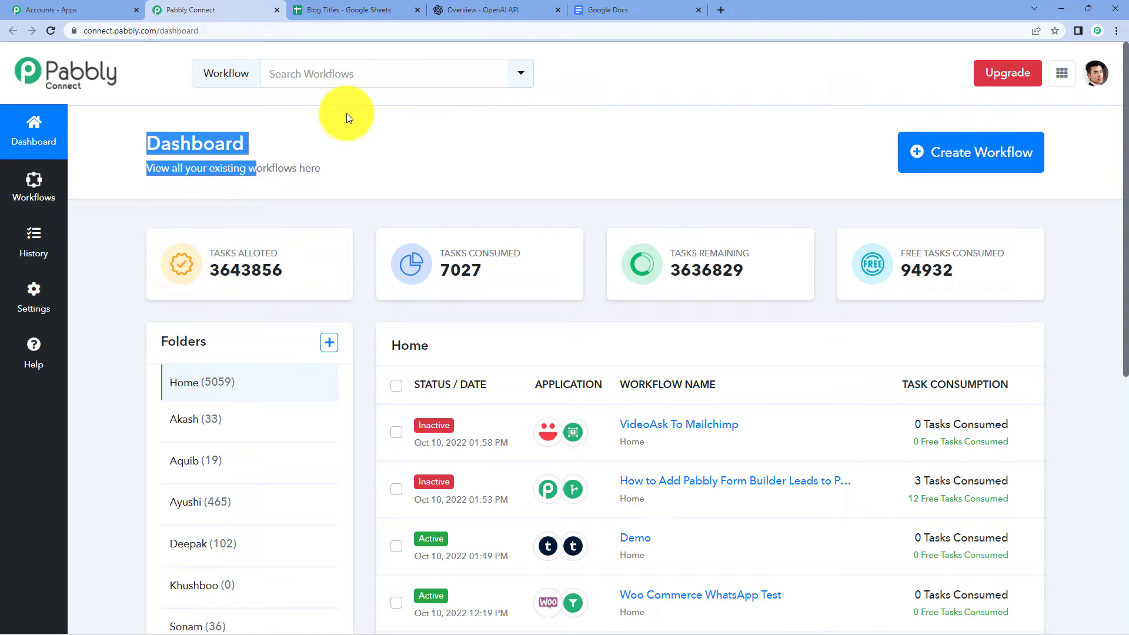
left_click(279, 154)
- Create a workflow named "Automatically Generate Content via OpenAI and Share for review"
left_click(963, 157)
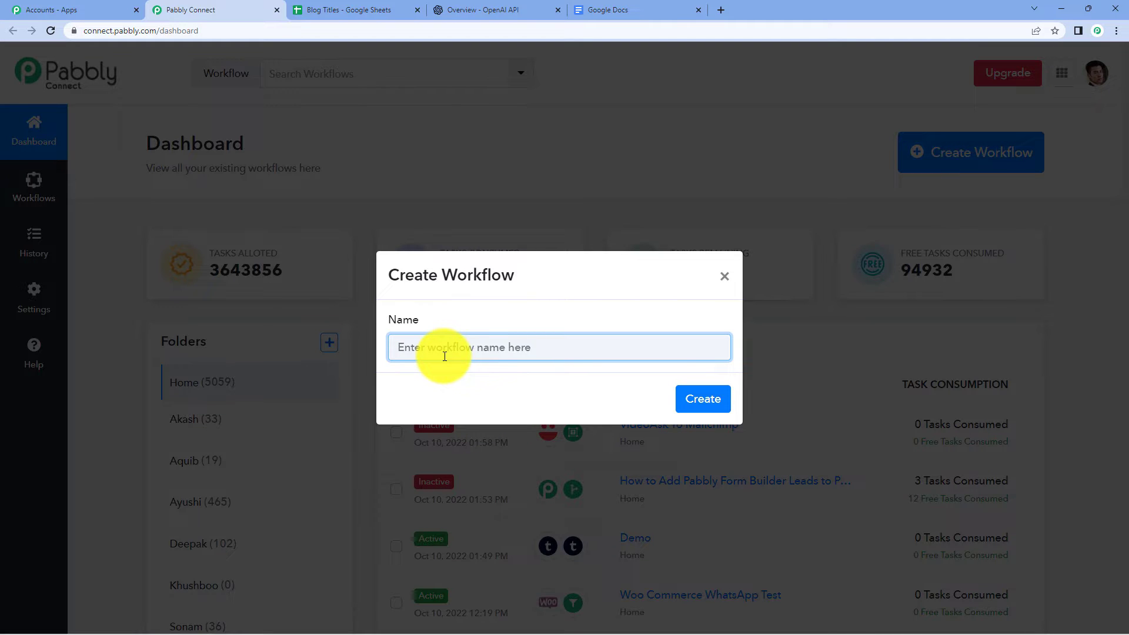
type("Automatically Generate Content v")
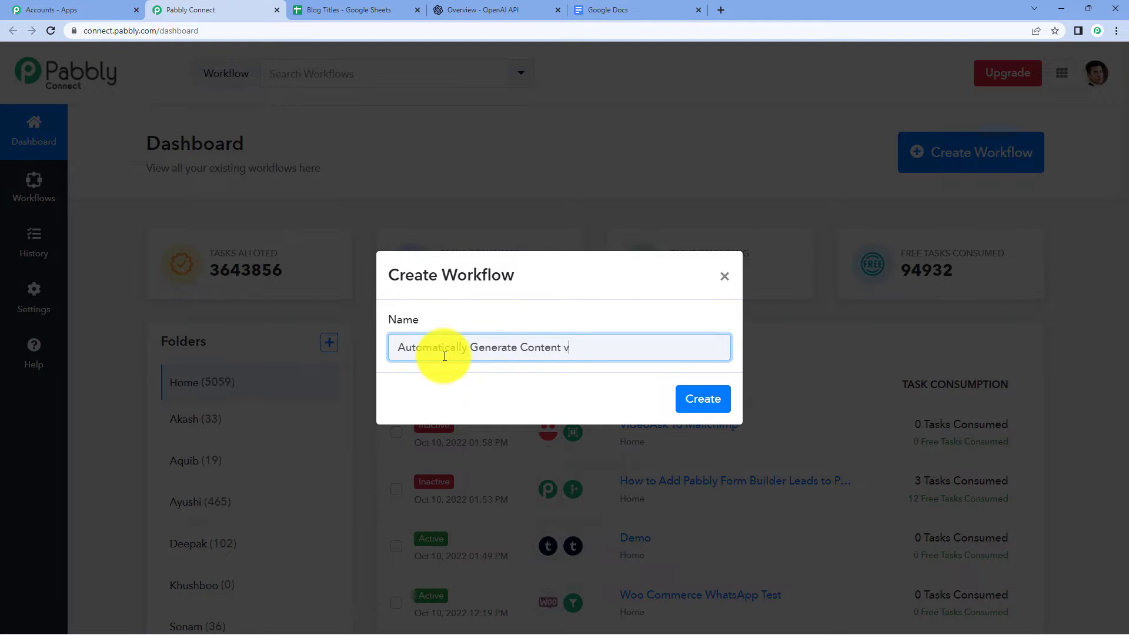
type("ia OpenAI and Share for review")
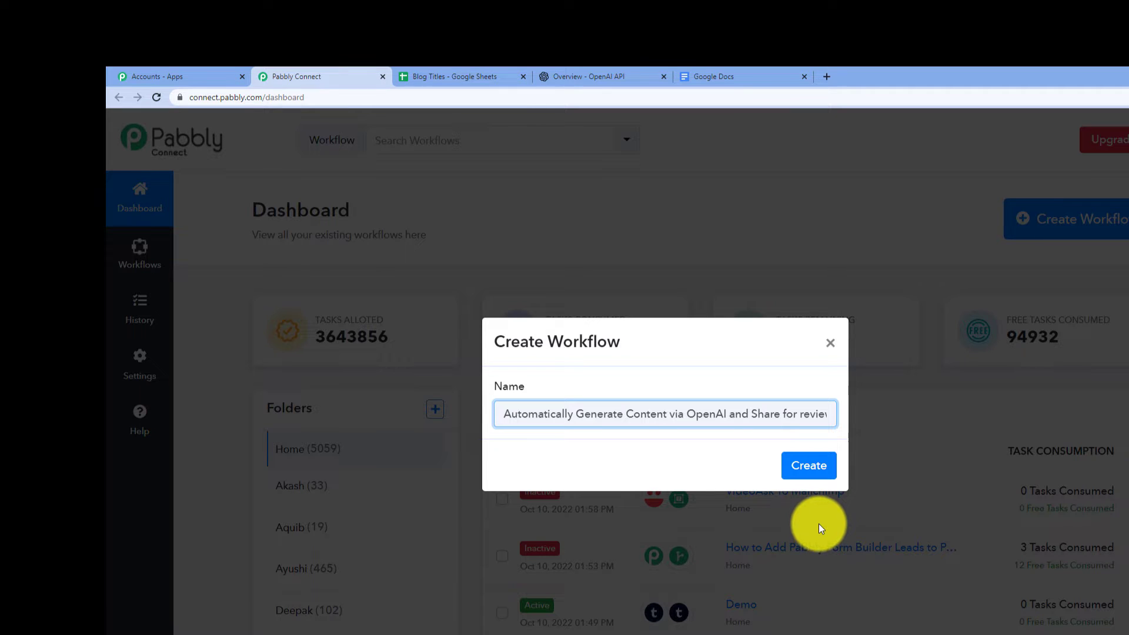
left_click(809, 468)
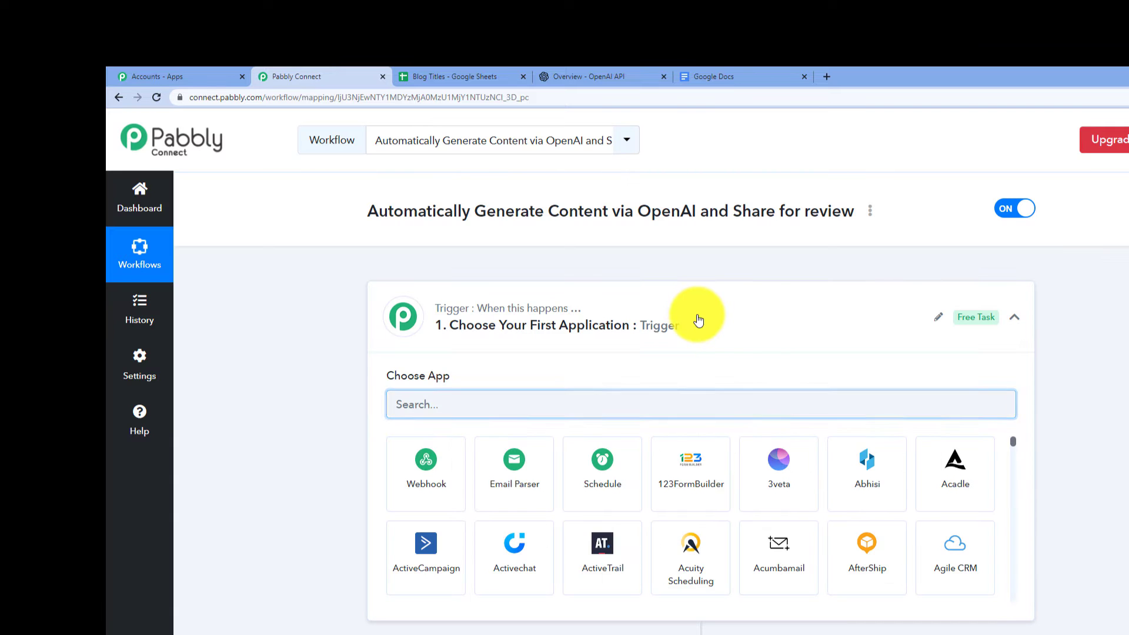
- Examine the workflow's trigger and action steps, leaving the app choices of both expanded
left_click(698, 320)
scroll(698, 318, "down", 3)
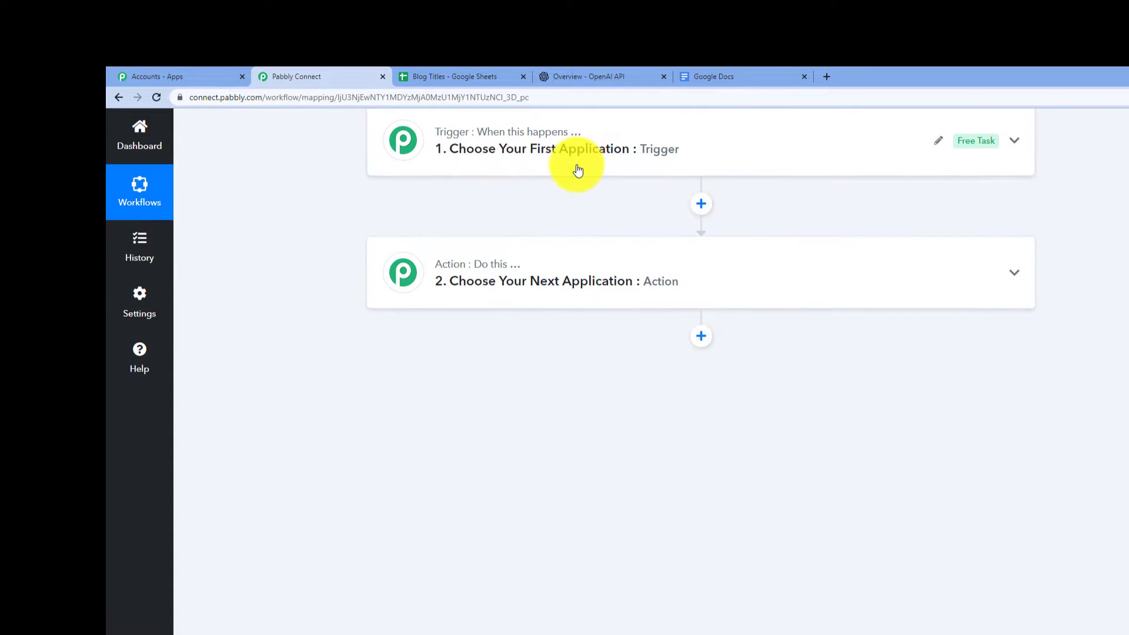
scroll(577, 169, "up", 1)
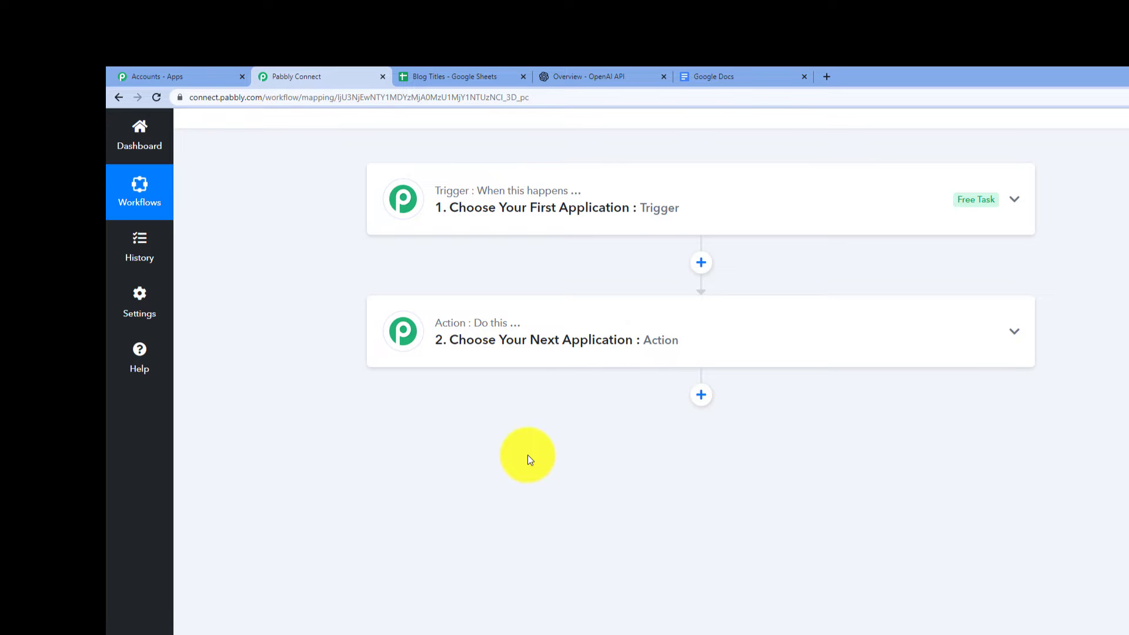
left_click(462, 212)
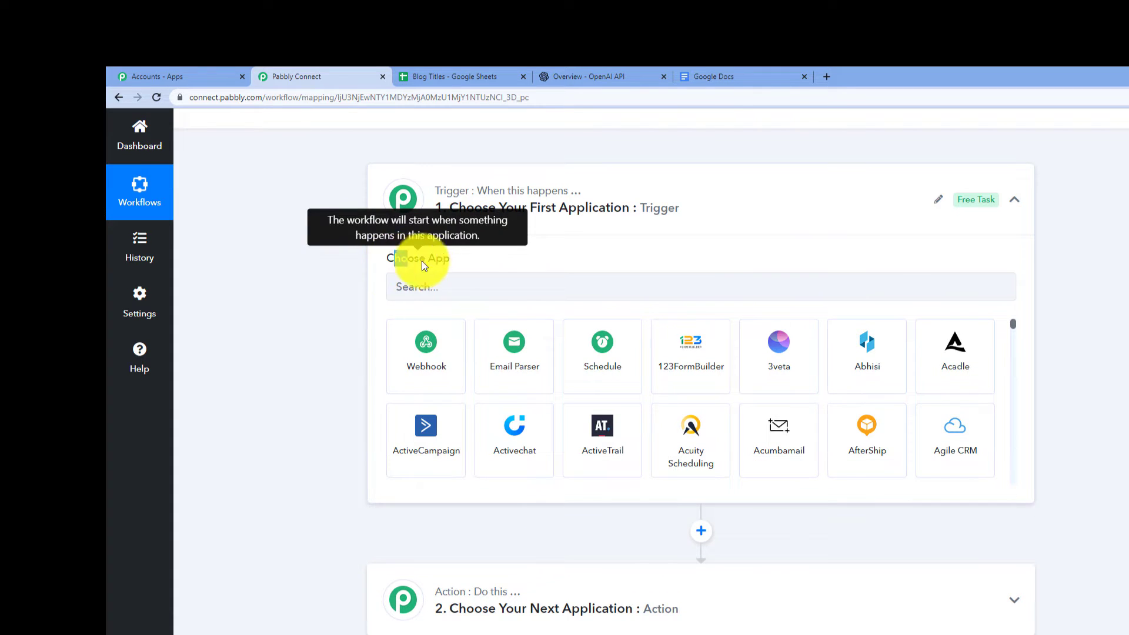
scroll(496, 322, "down", 2)
left_click(492, 469)
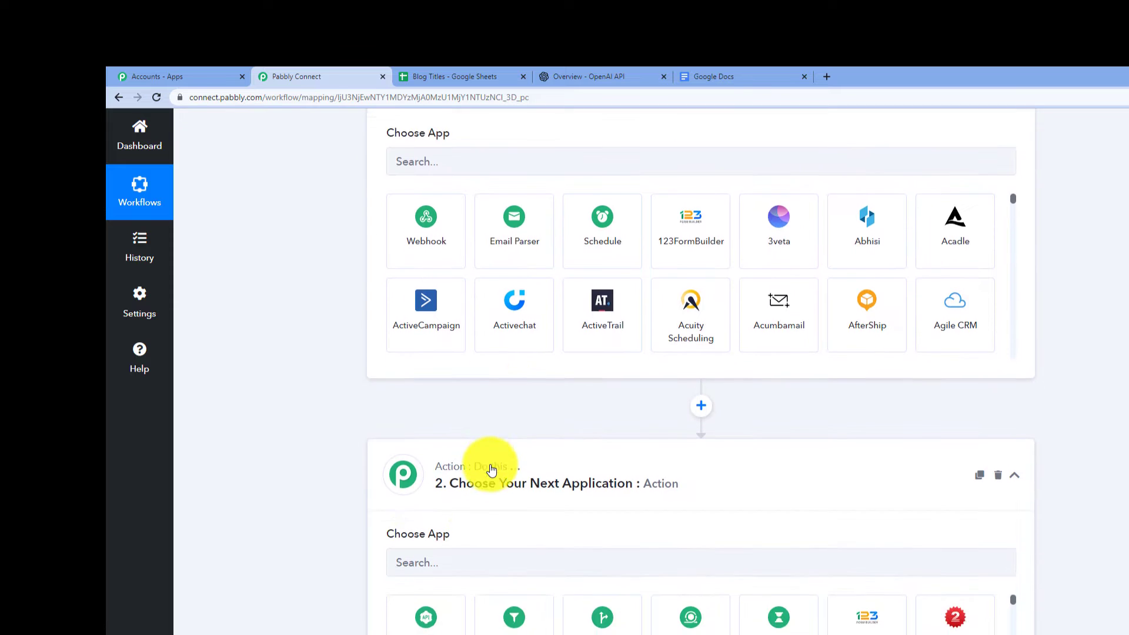
scroll(487, 480, "up", 3)
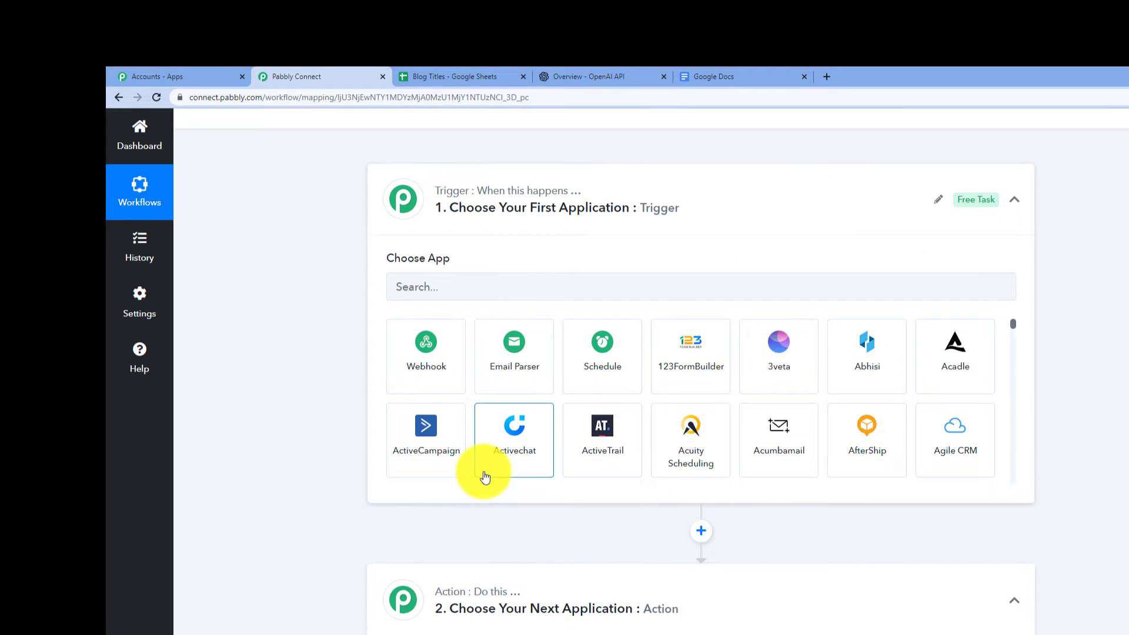
mouse_move(456, 192)
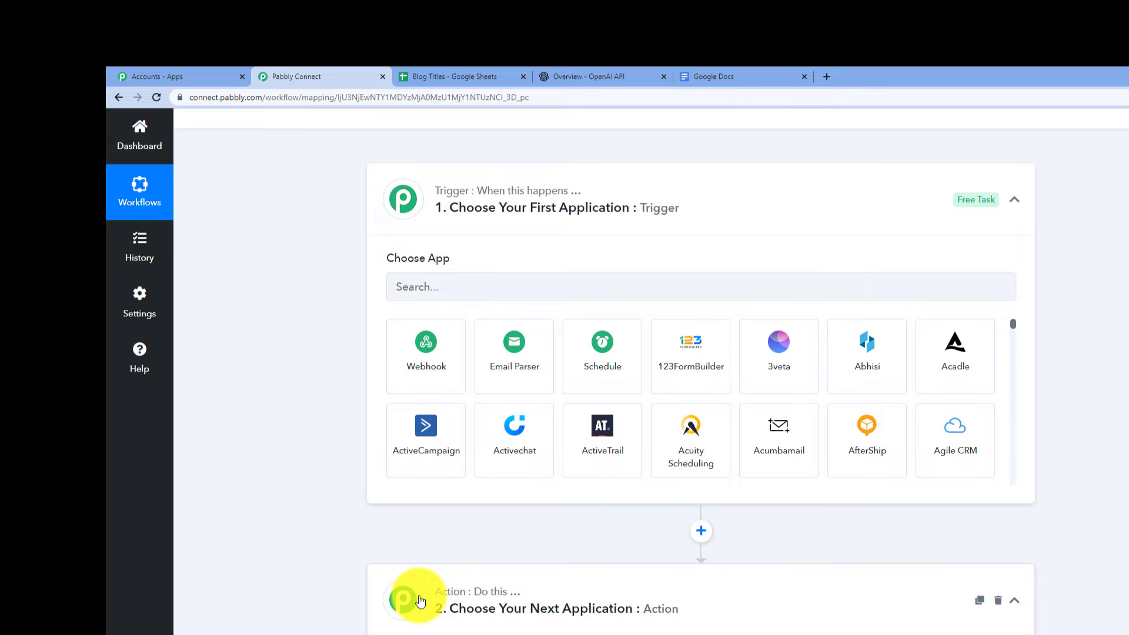
- Set the trigger application to Google Sheets with the trigger event New or Updated Spreadsheet Row
left_click(411, 286)
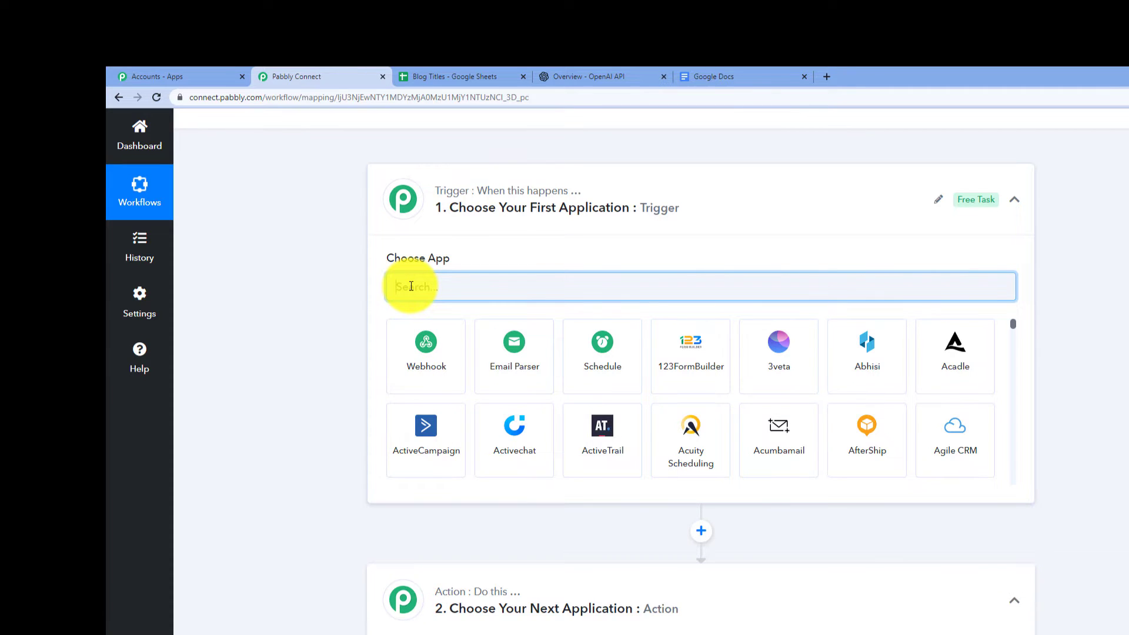
type("google sh")
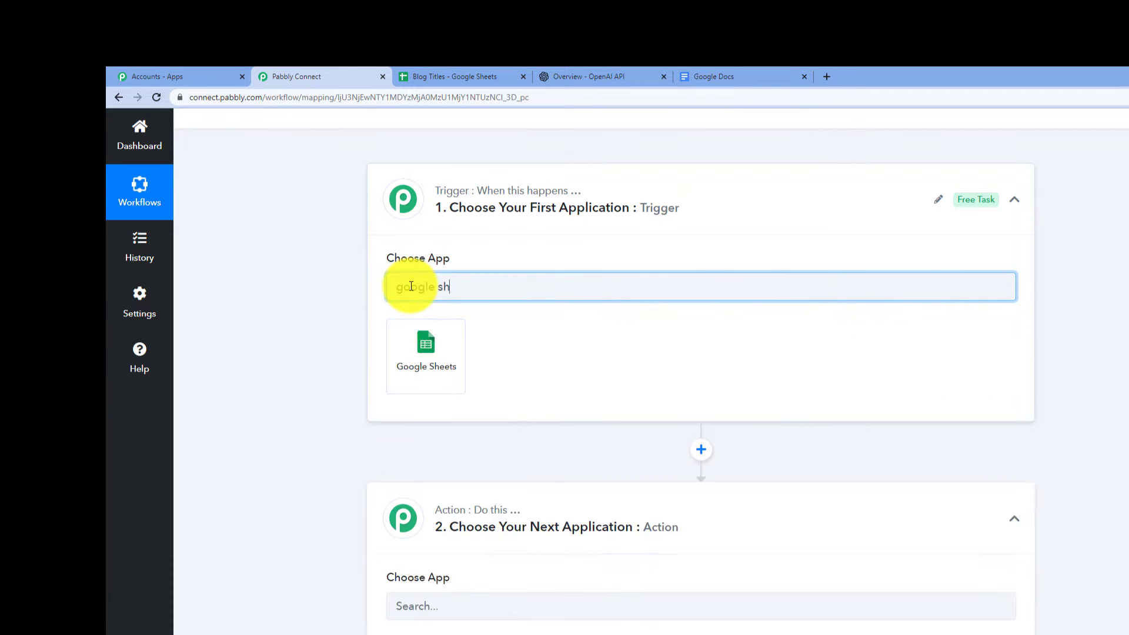
left_click(449, 370)
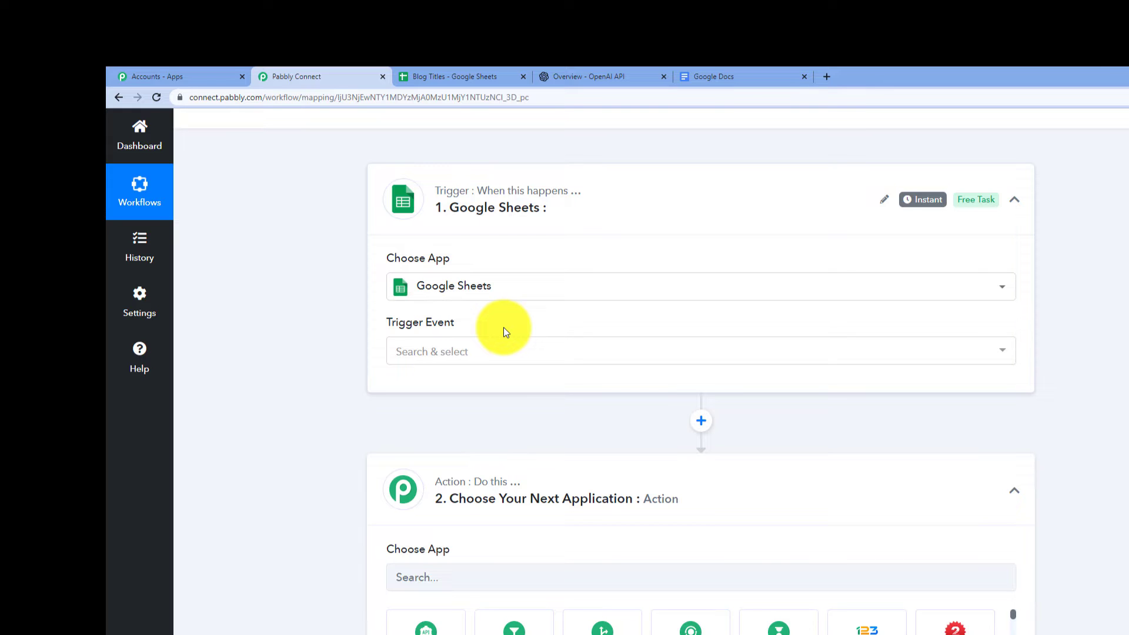
left_click(499, 348)
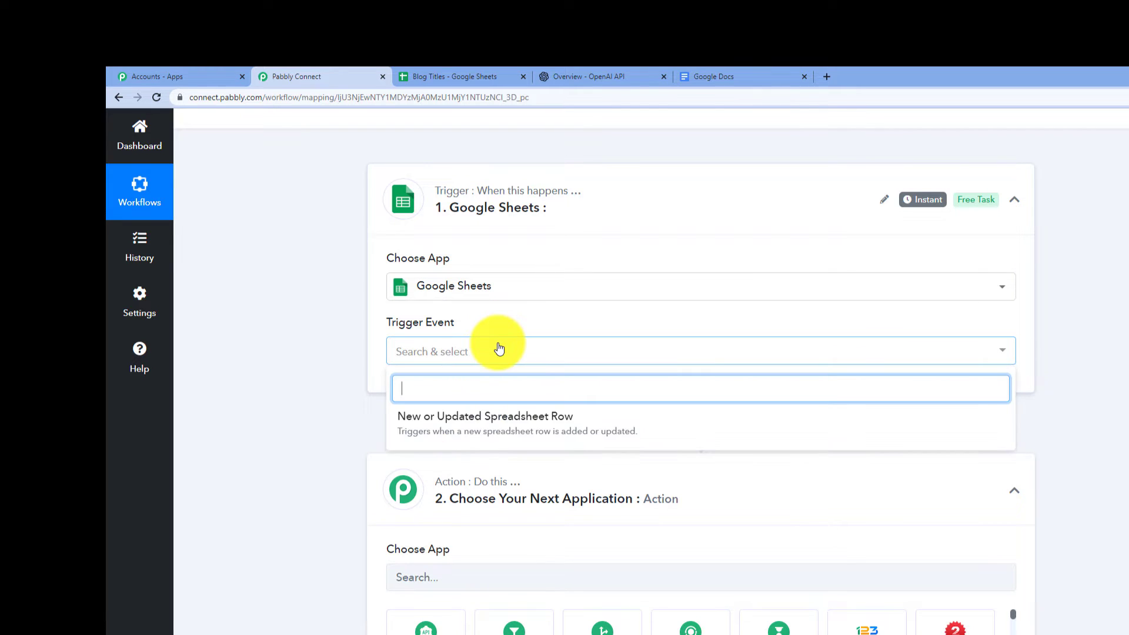
left_click(488, 430)
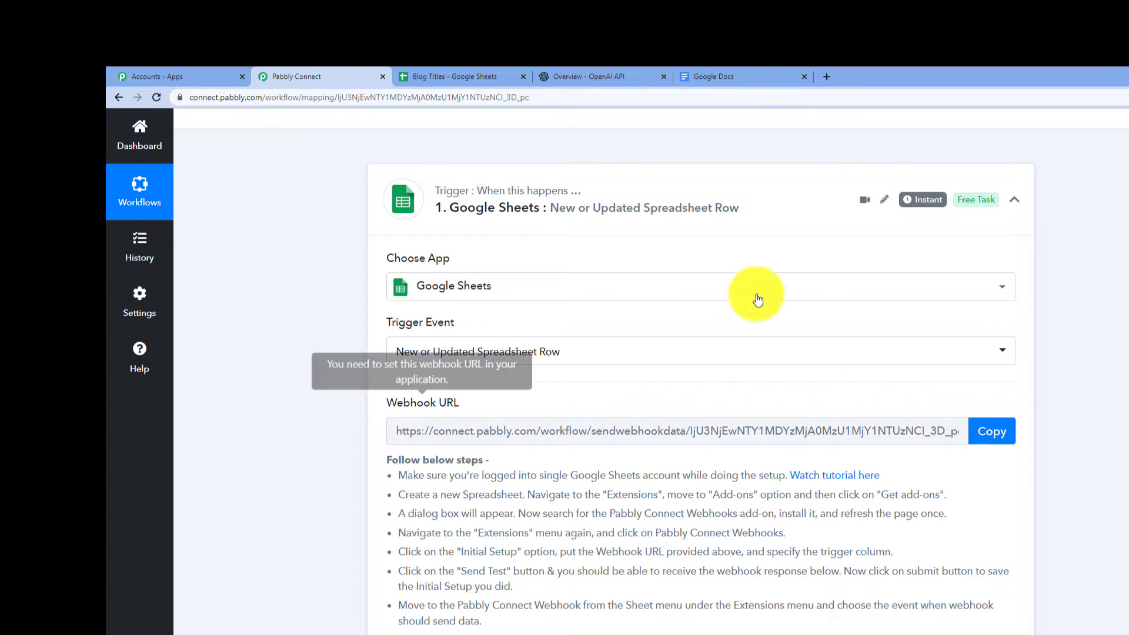
- Copy the trigger's webhook URL and switch to the Blog Titles spreadsheet in Google Sheets
left_click(1000, 430)
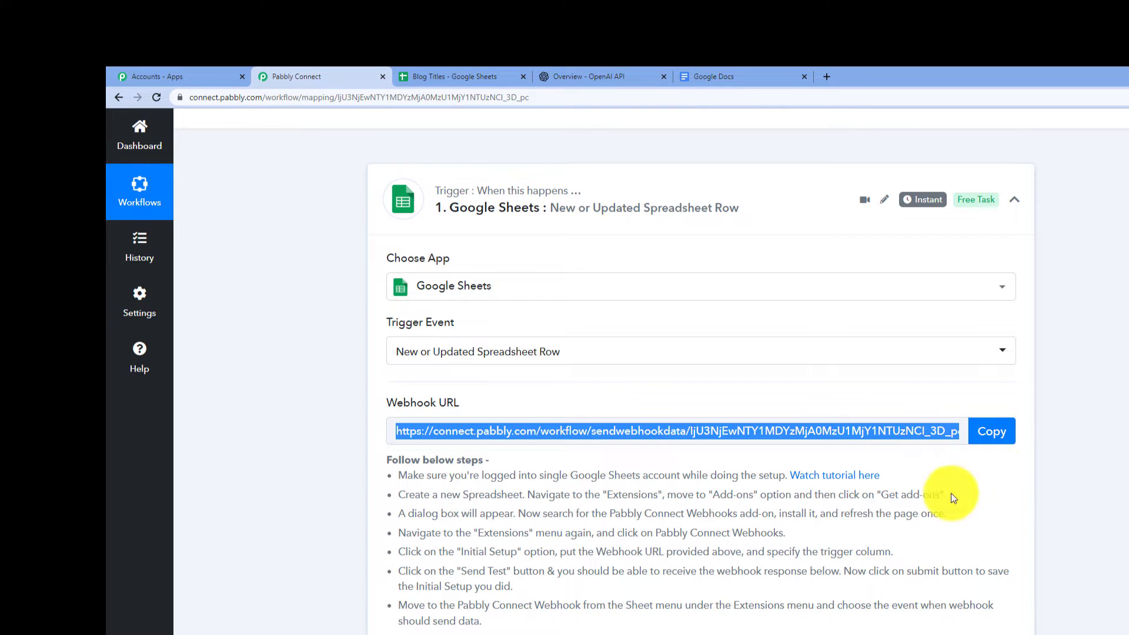
left_click(462, 70)
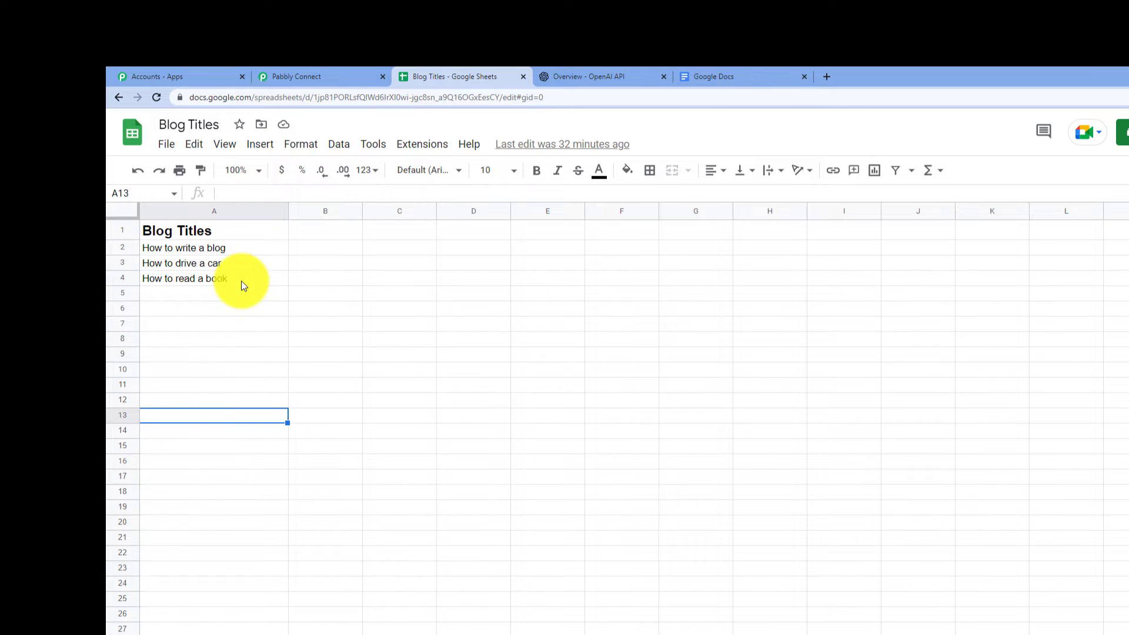
key("Up")
key("Right")
- Look up the Pabbly Connect Webhooks add-on in the Google Workspace Marketplace, then close the marketplace
left_click(422, 145)
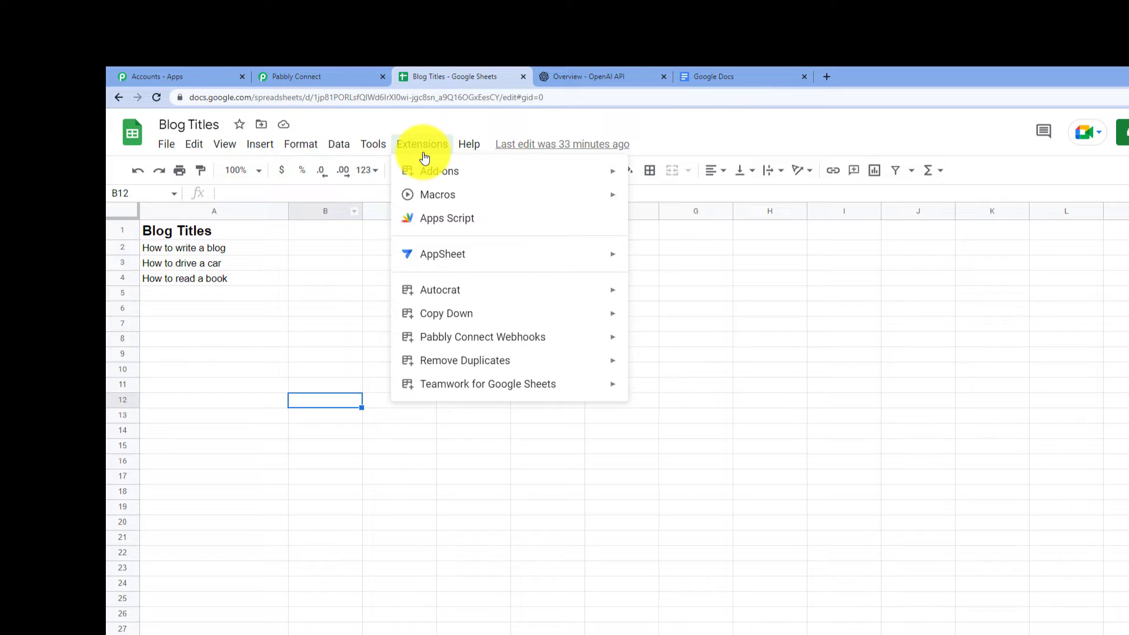
mouse_move(425, 178)
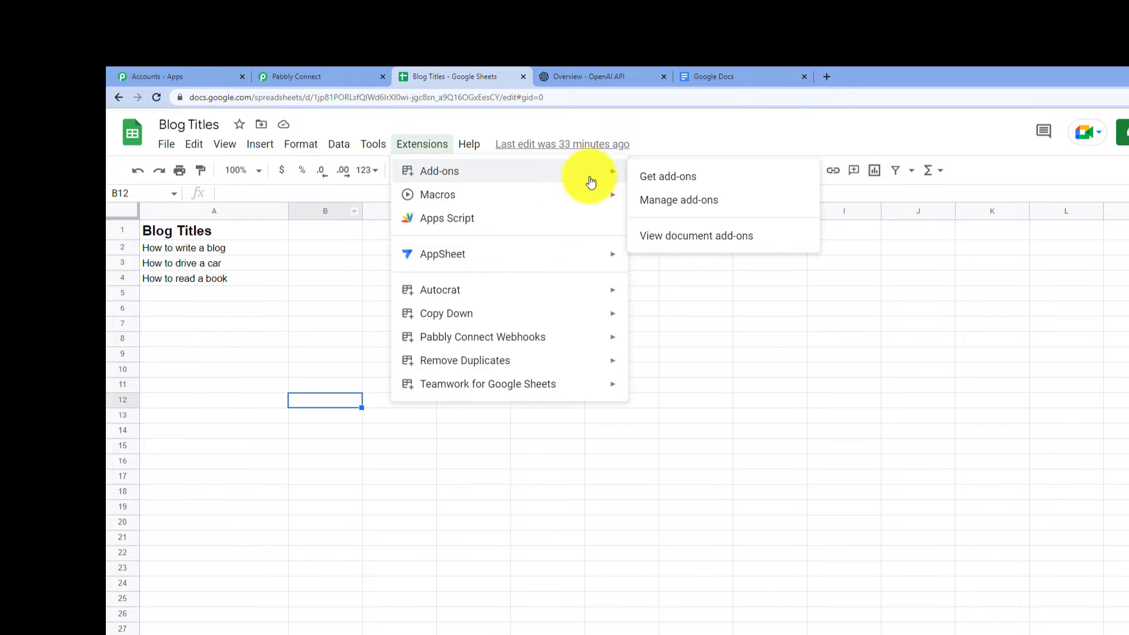
left_click(668, 176)
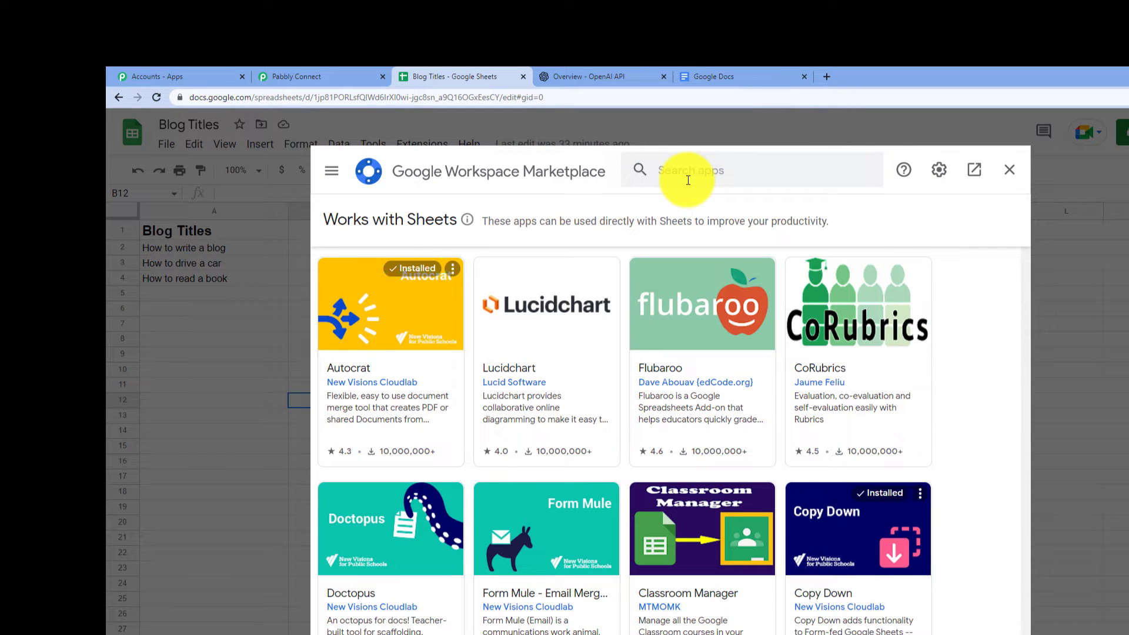
left_click(682, 169)
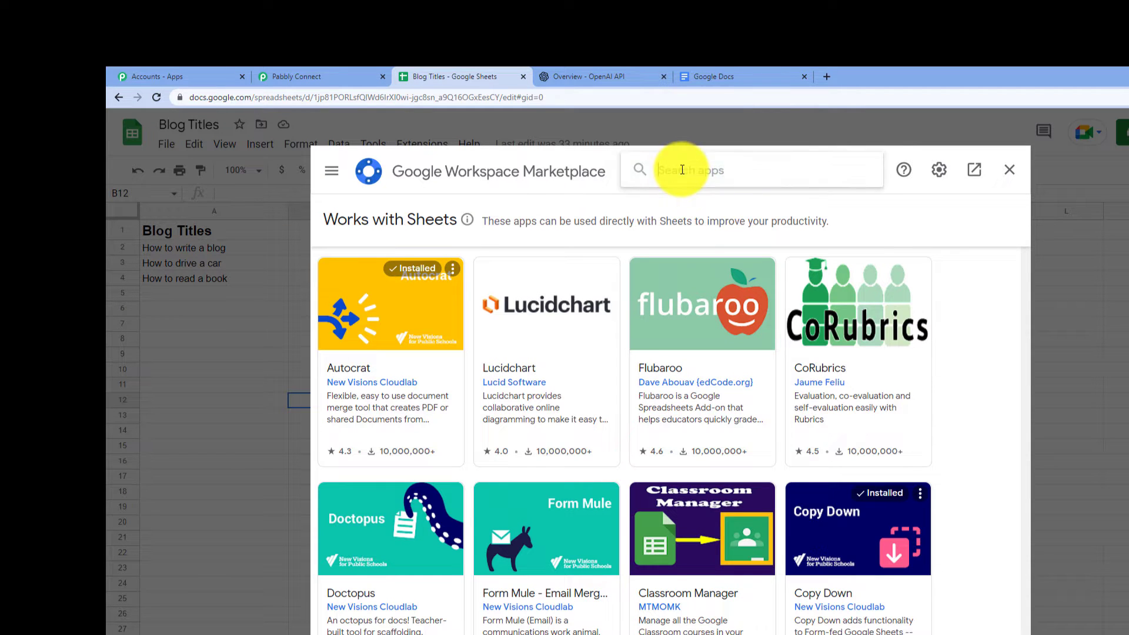
type("pabbly")
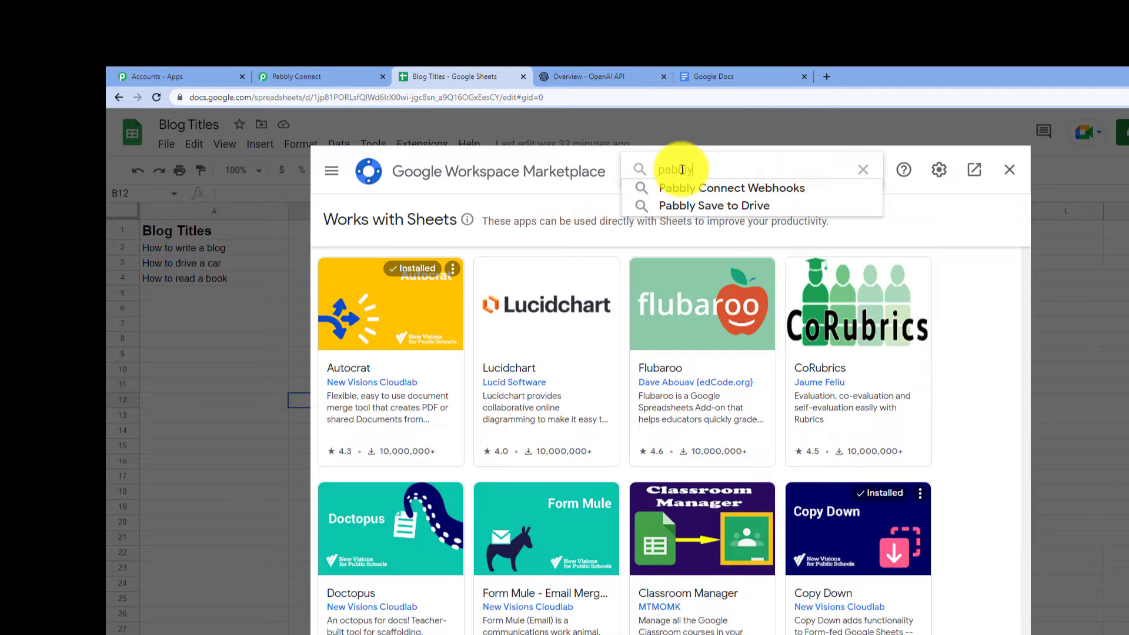
left_click(748, 191)
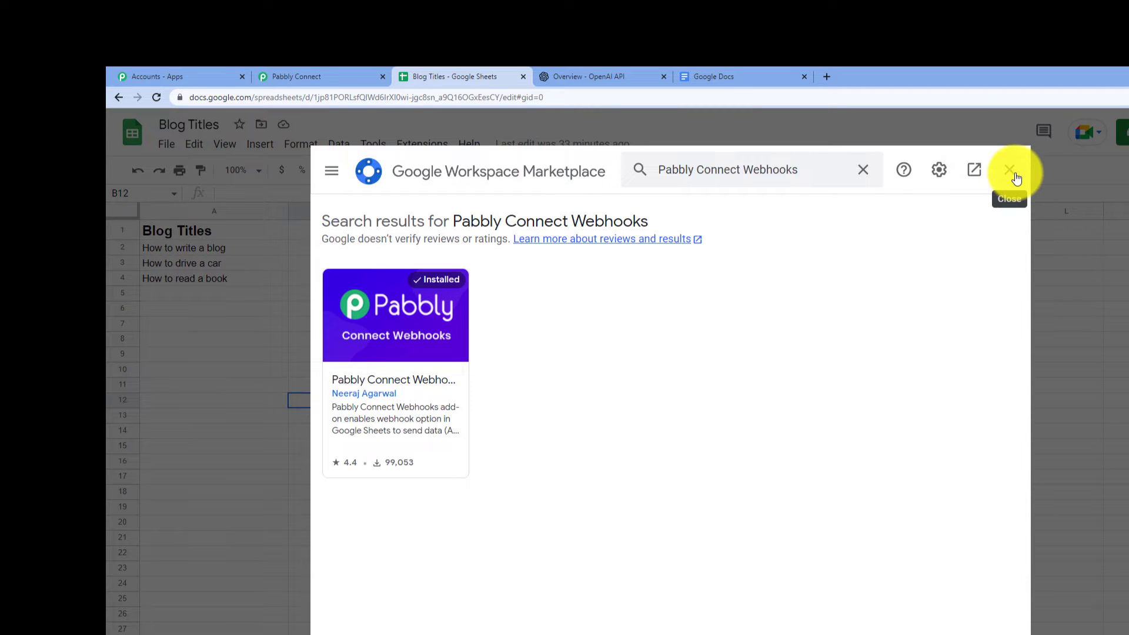
left_click(1010, 171)
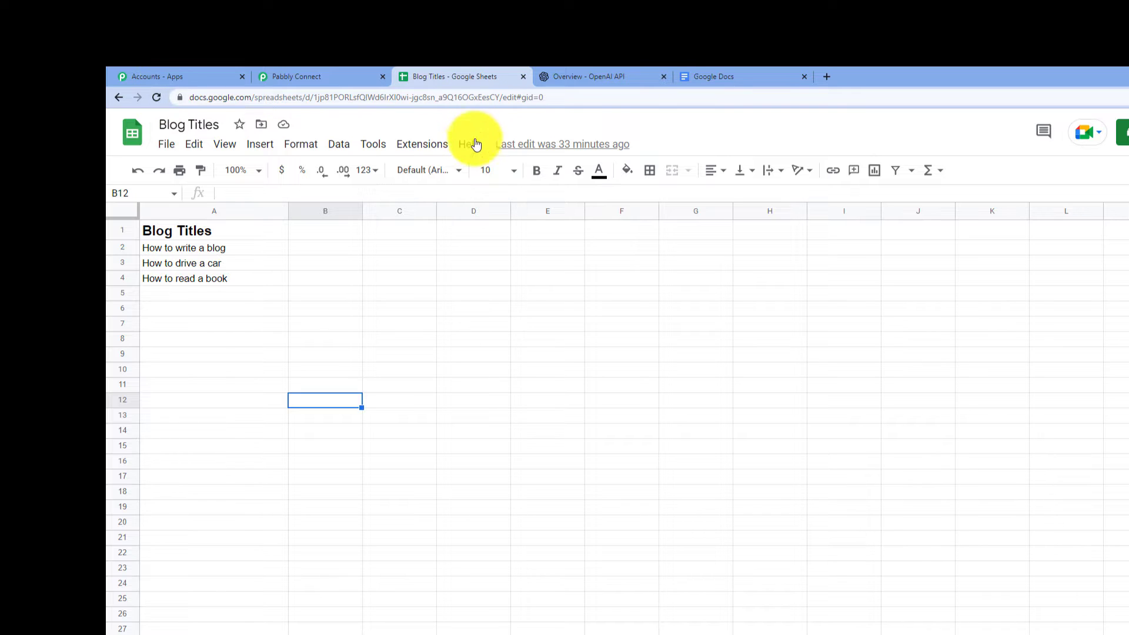
- Open the Initial Setup of Pabbly Connect Webhooks and replace its webhook URL with the copied one
left_click(414, 150)
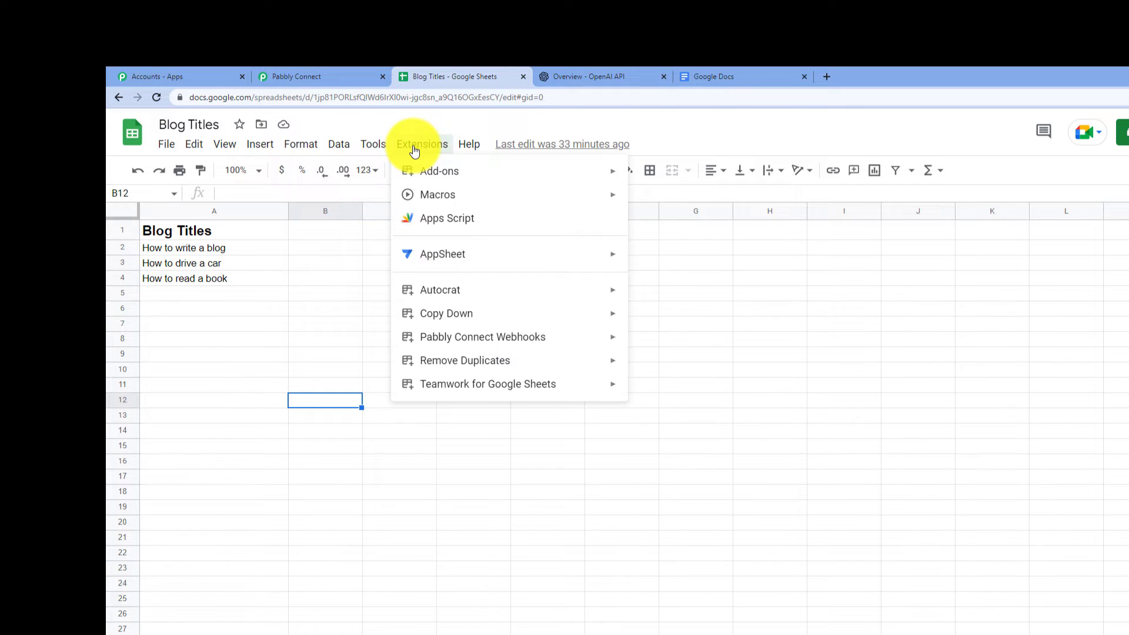
mouse_move(428, 336)
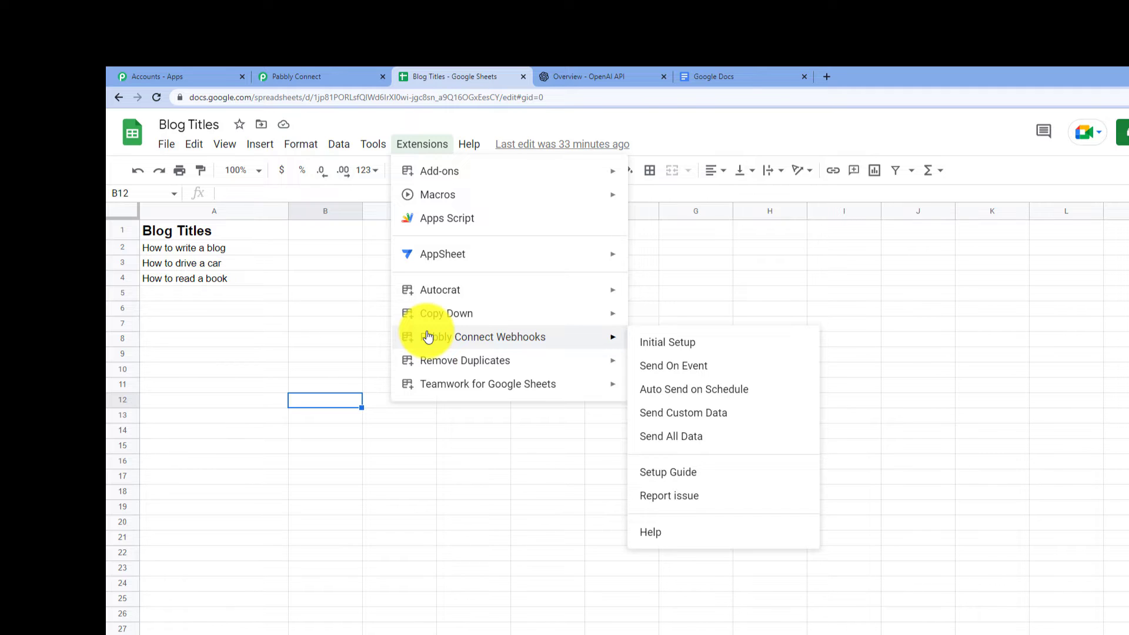
left_click(645, 340)
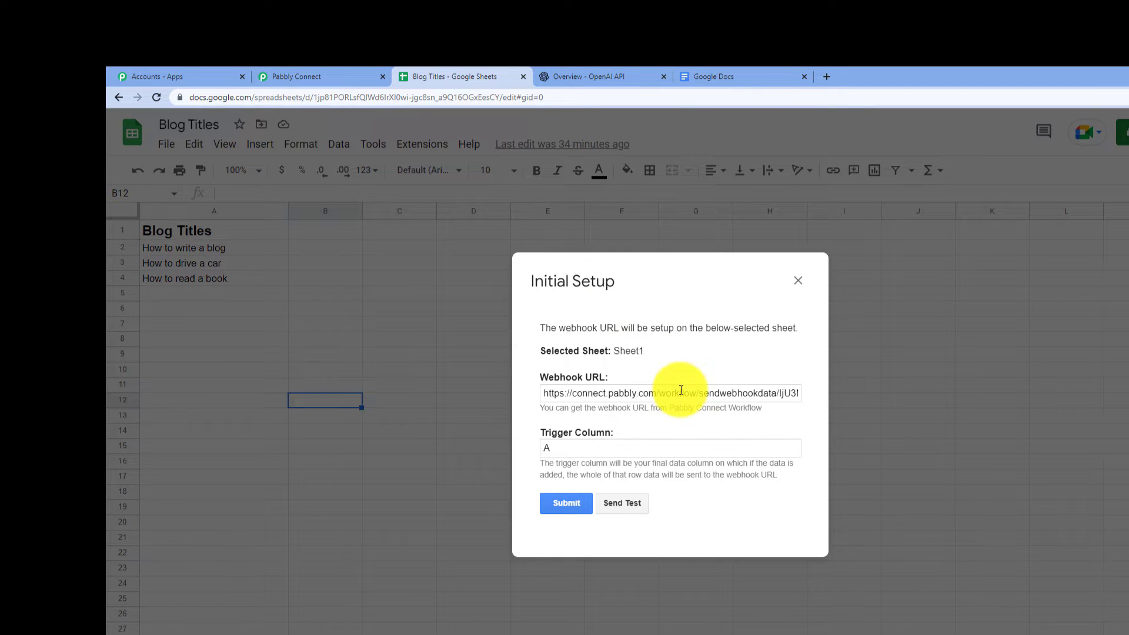
left_click(681, 392)
key("ctrl+a")
key("BackSpace")
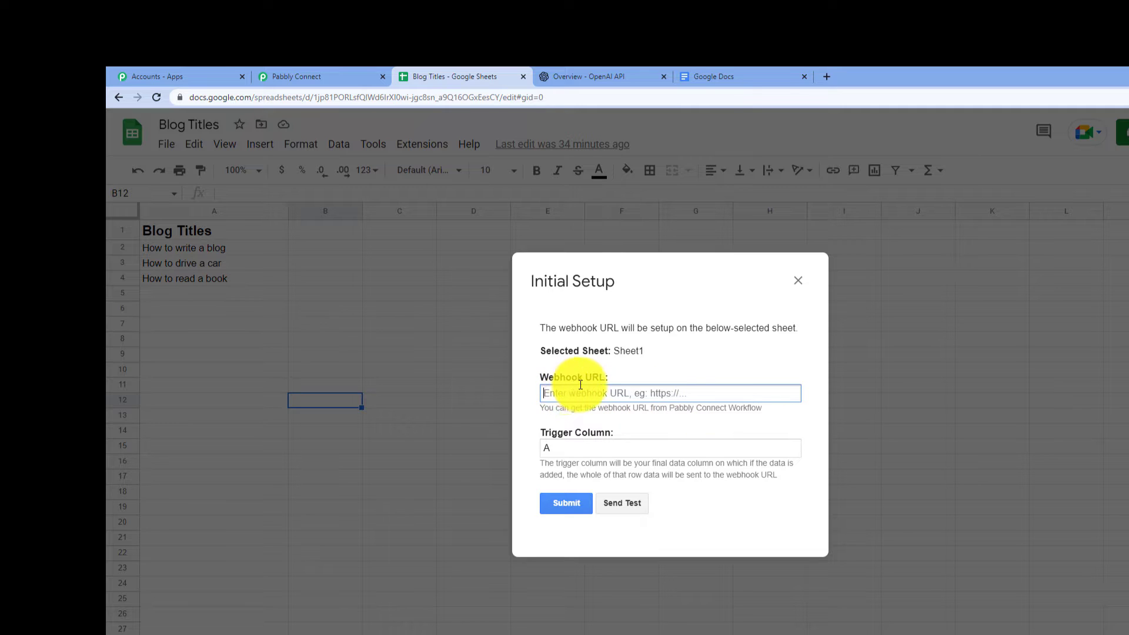
right_click(588, 391)
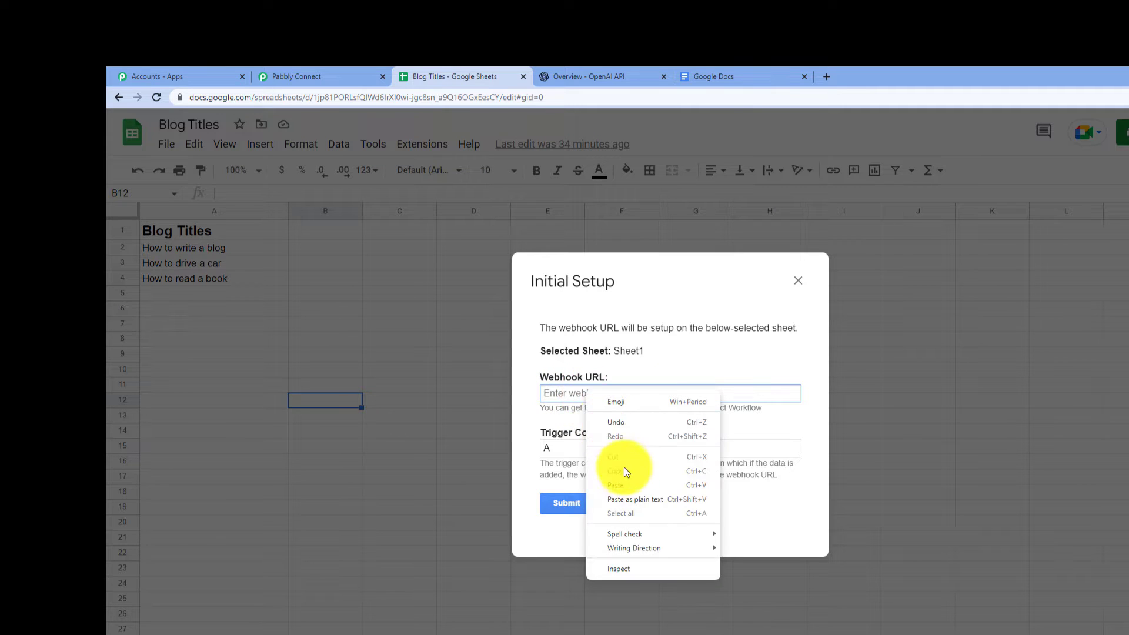
left_click(624, 485)
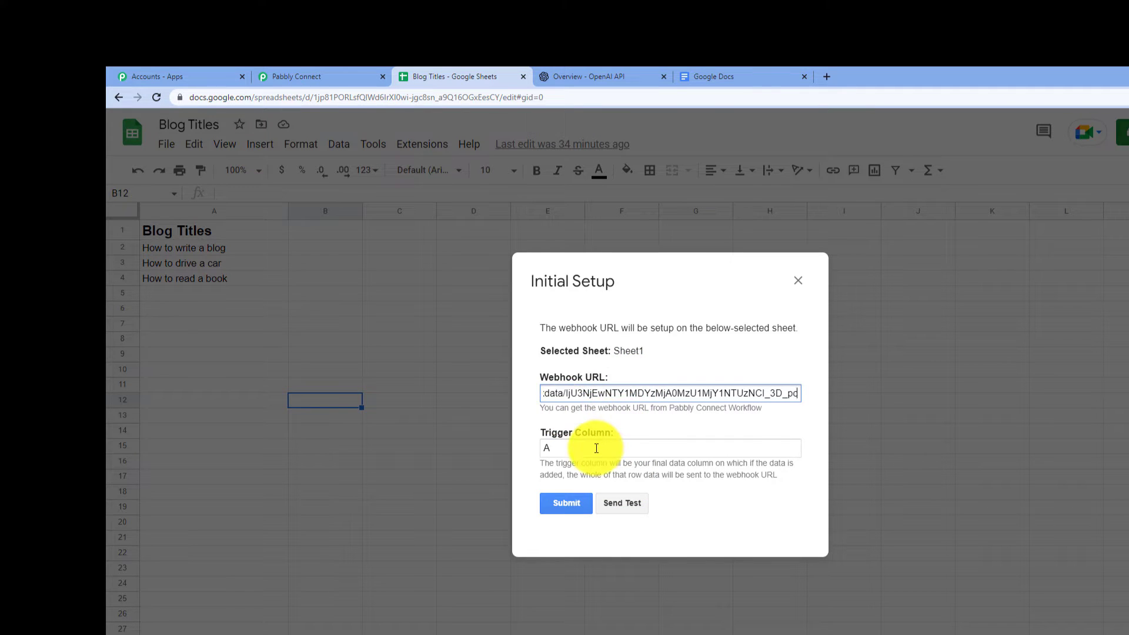
- Clear the trigger column in the webhook's initial setup and enter A
left_click(597, 448)
key("BackSpace")
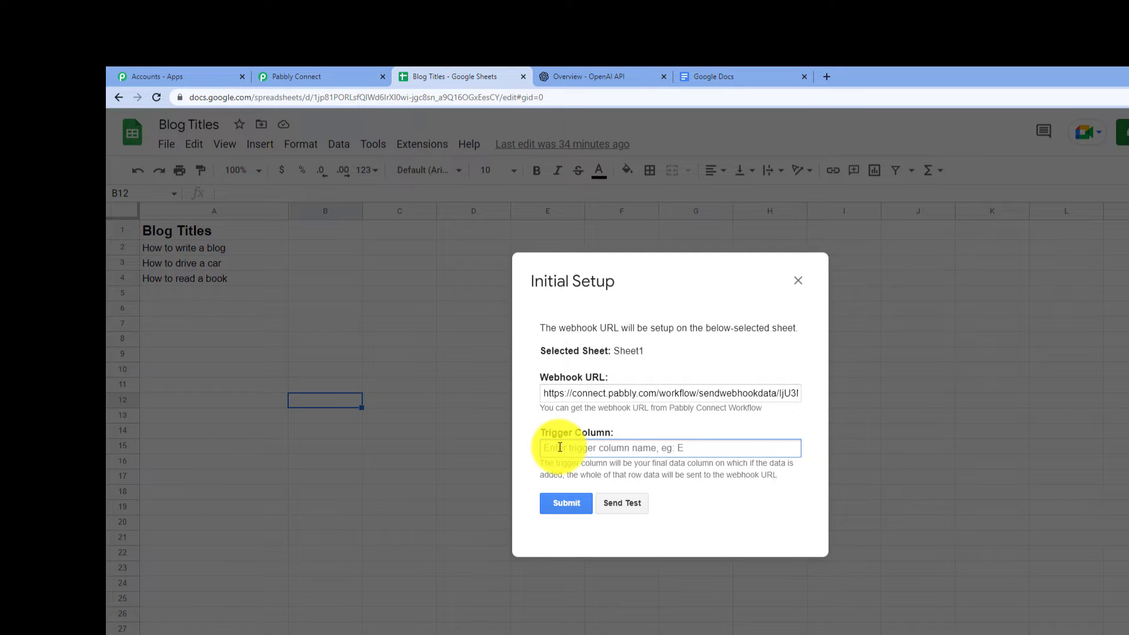
type("A")
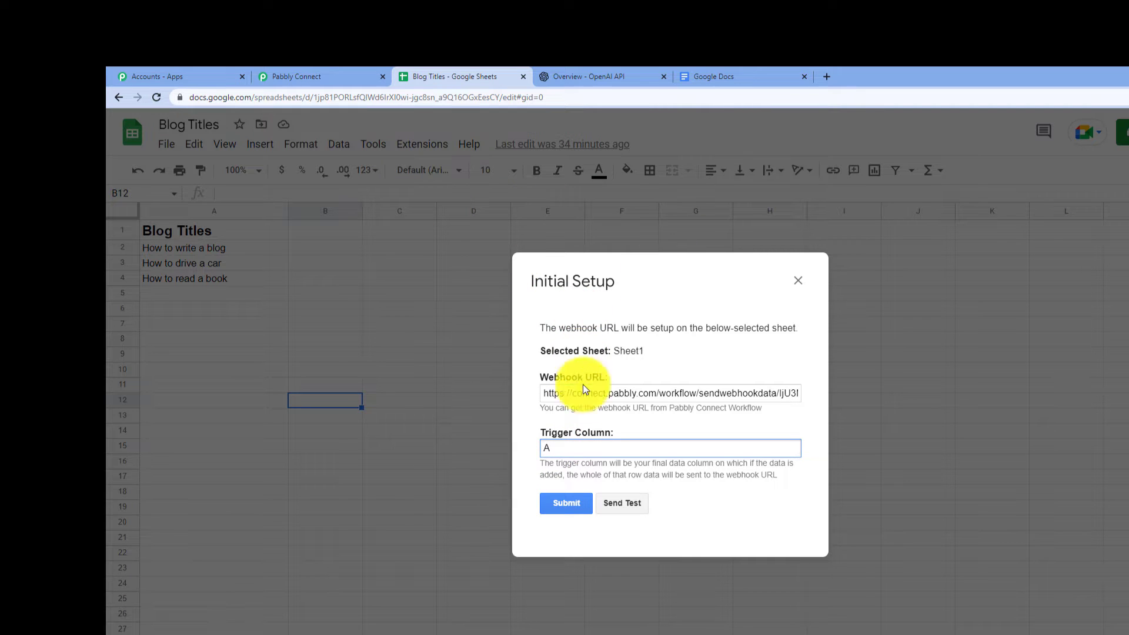
- Submit the webhook's initial setup and enable Send On Event for the Pabbly Connect Webhooks add-on
left_click(562, 499)
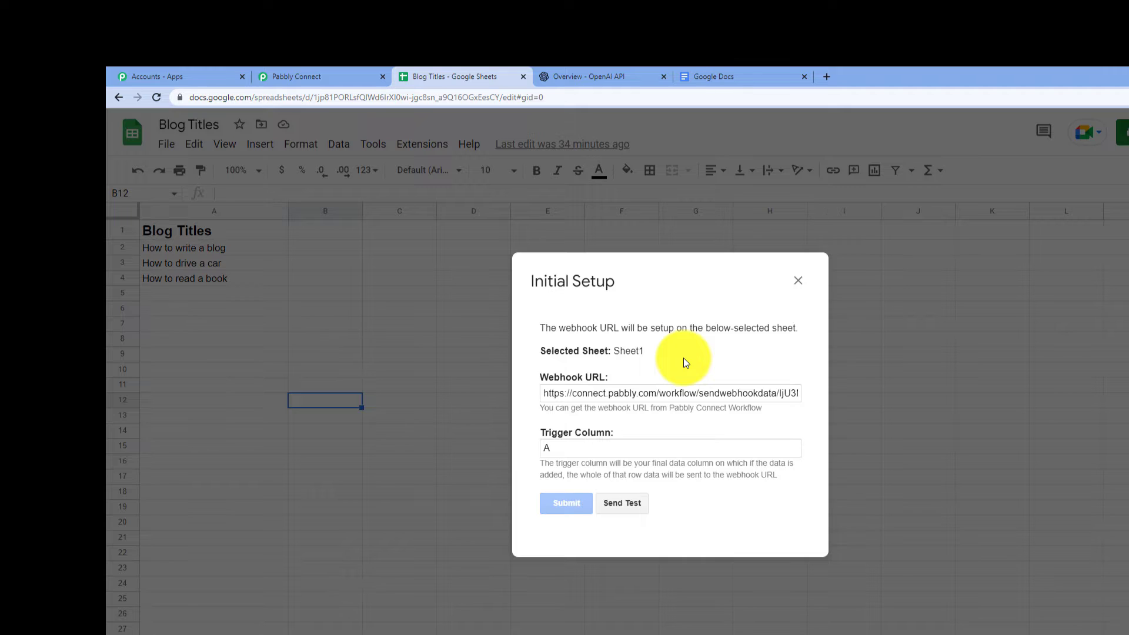
left_click(800, 280)
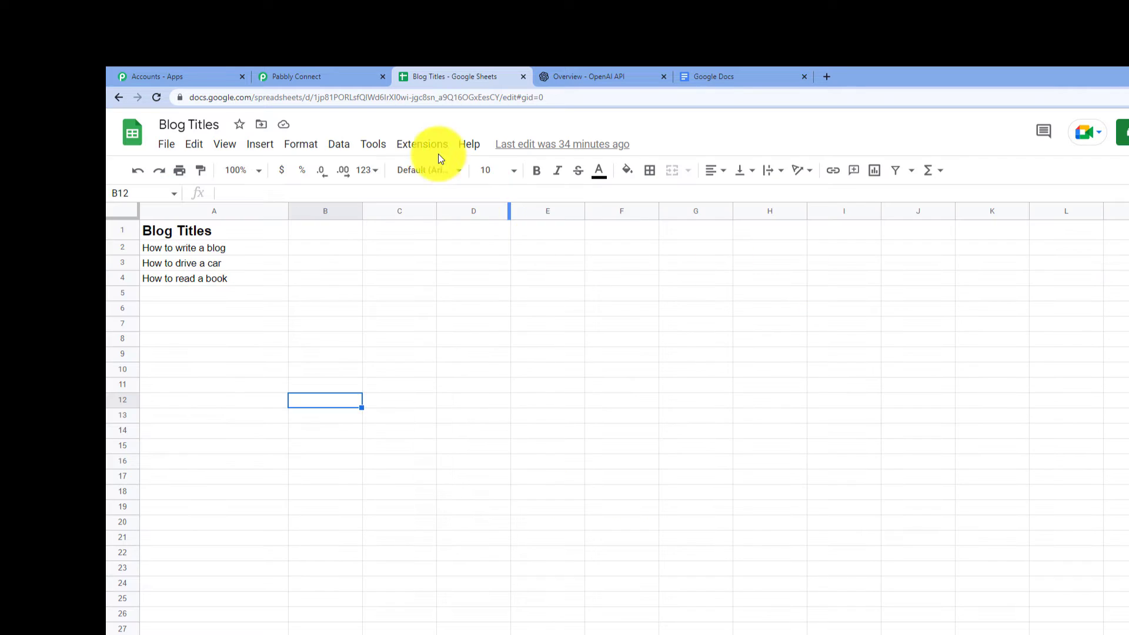
left_click(423, 145)
mouse_move(463, 334)
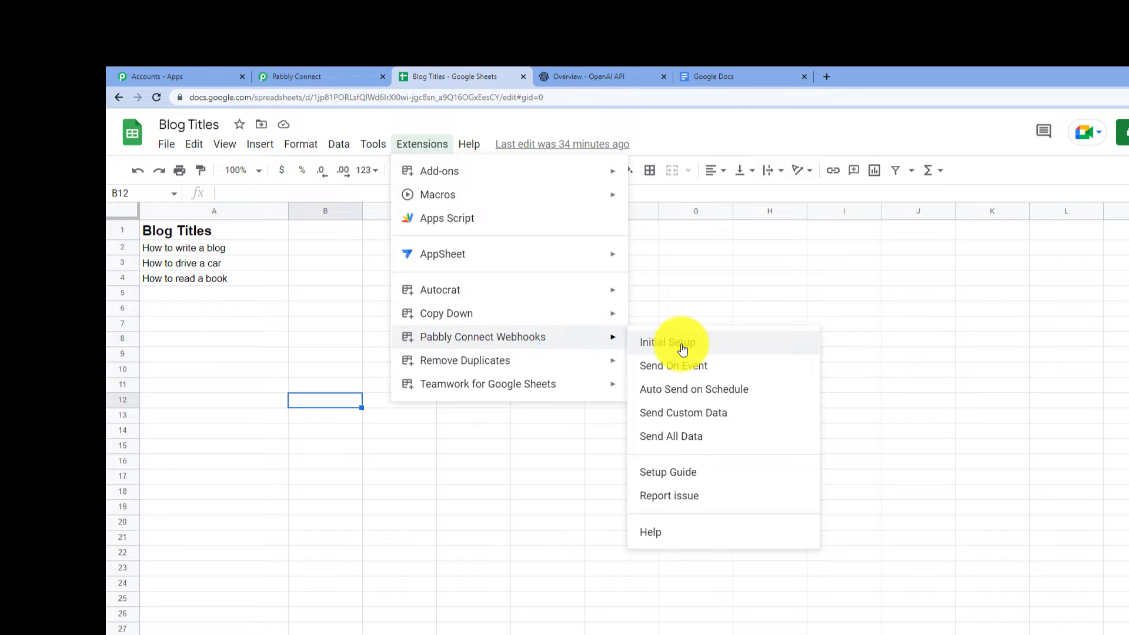
left_click(683, 375)
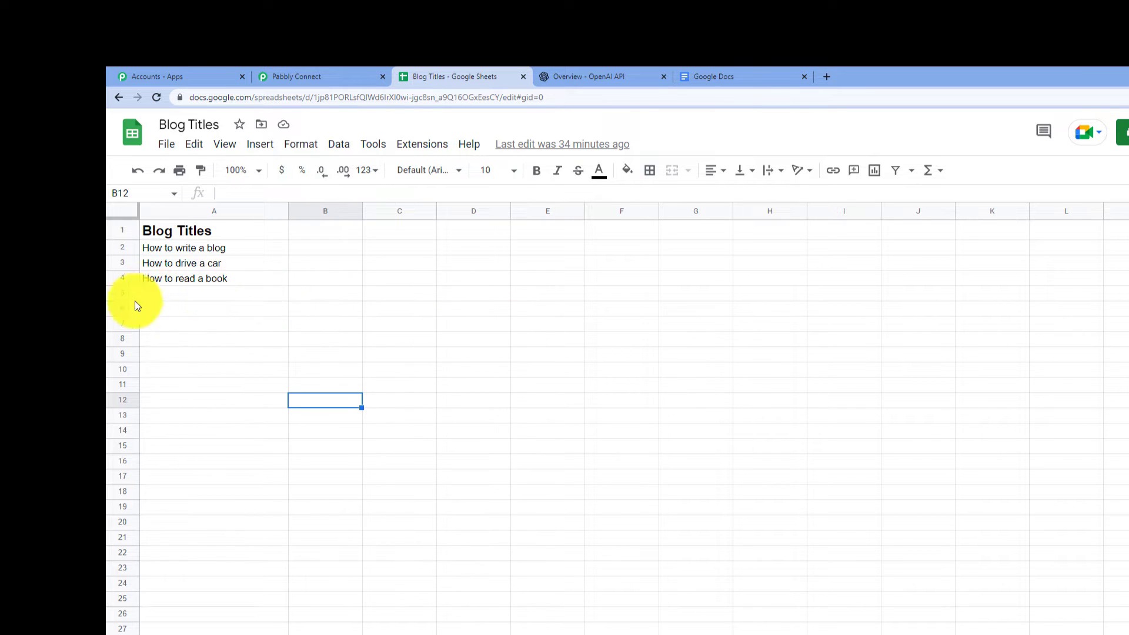
- Review the trigger's test submission note in Pabbly Connect, and add the title "How to ride a motorcycle" in cell A5 of the Blog Titles sheet
left_click(340, 76)
scroll(565, 382, "down", 4)
scroll(577, 381, "down", 3)
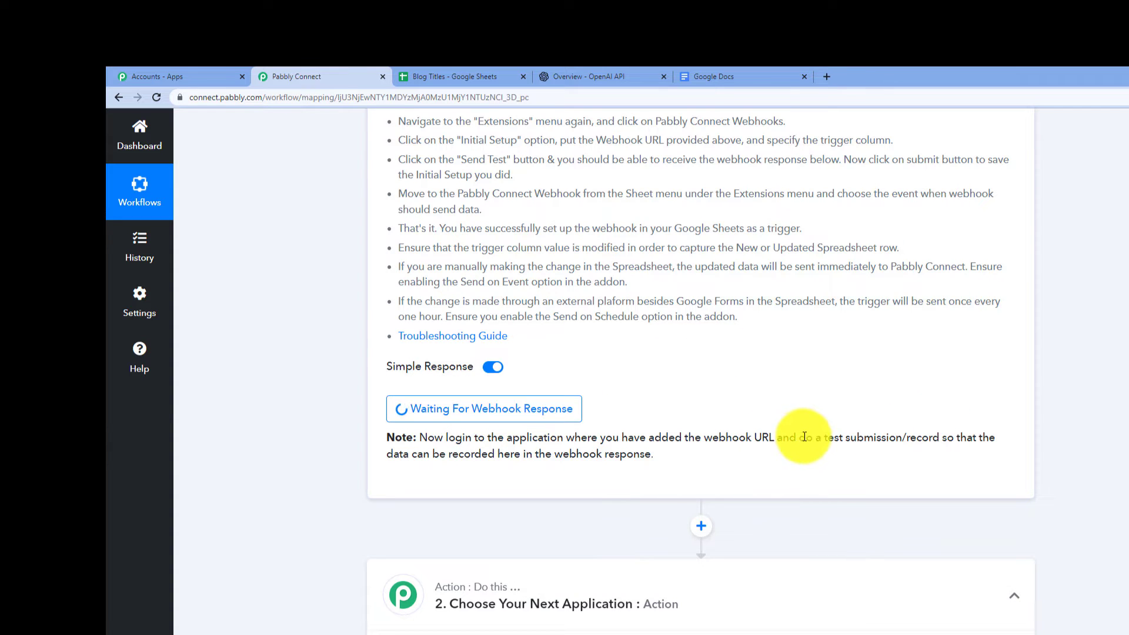
left_click_drag(805, 438, 912, 456)
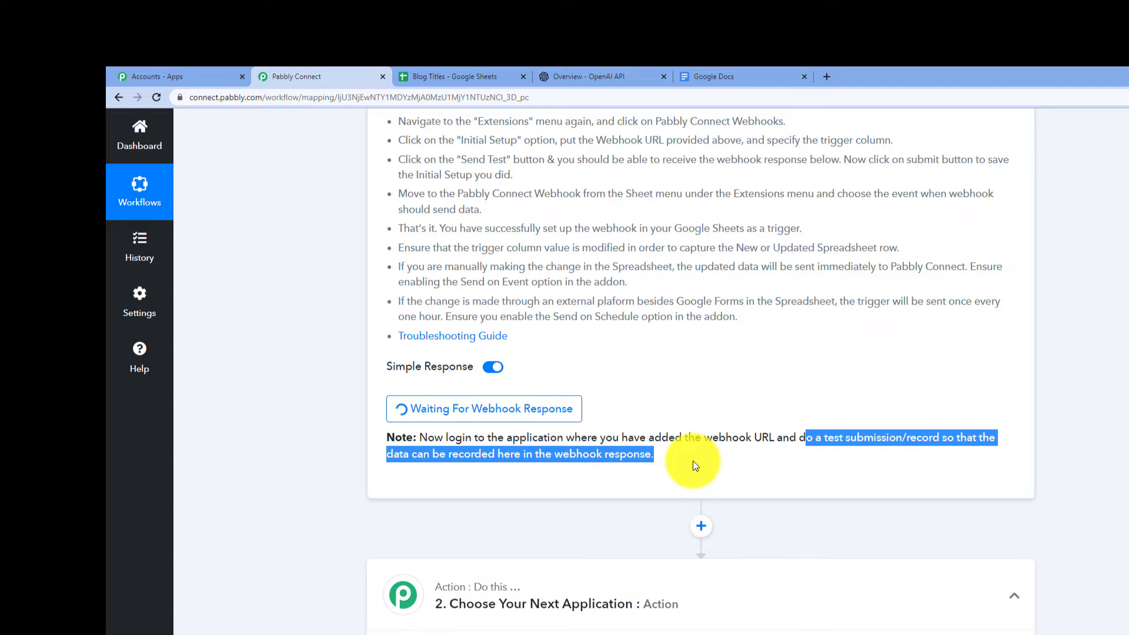
scroll(681, 447, "up", 7)
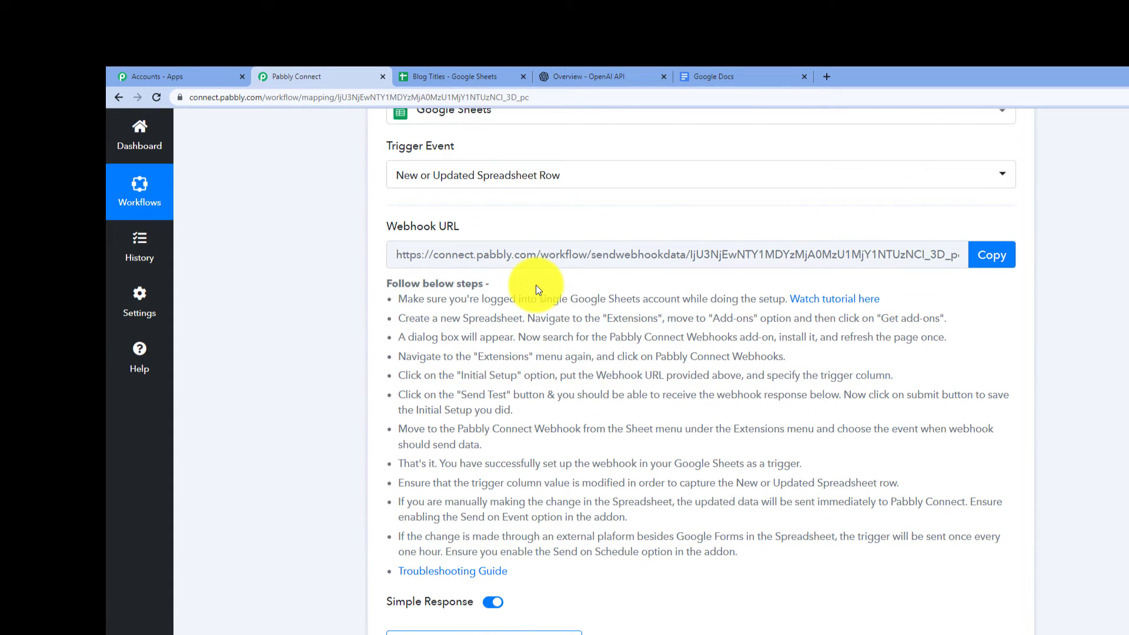
left_click(474, 70)
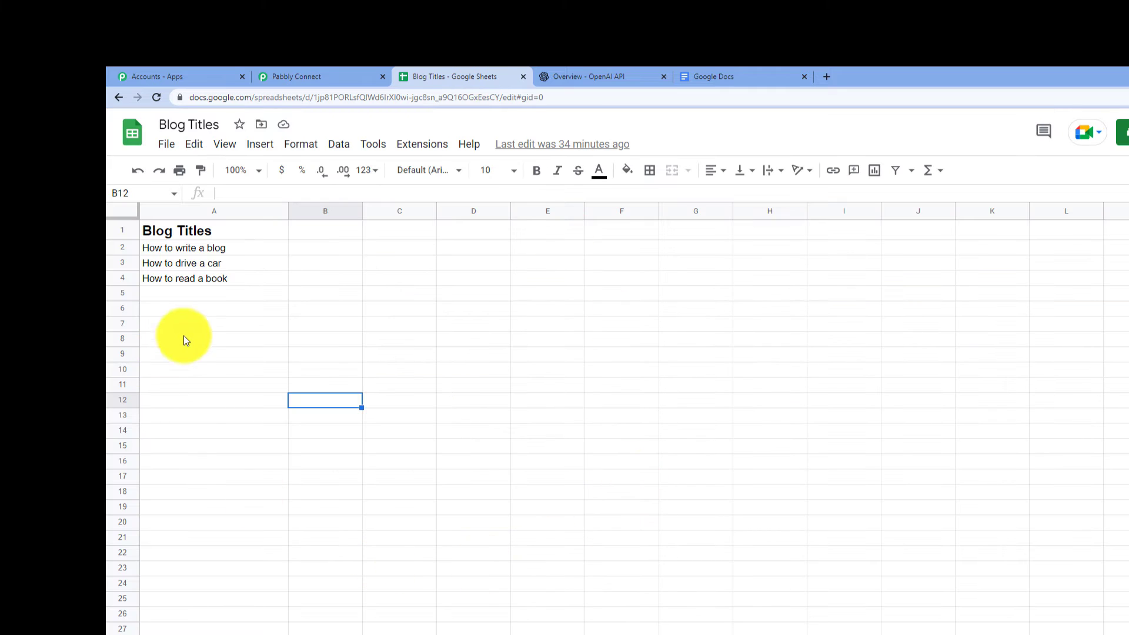
left_click(188, 296)
type("How to ride a moto")
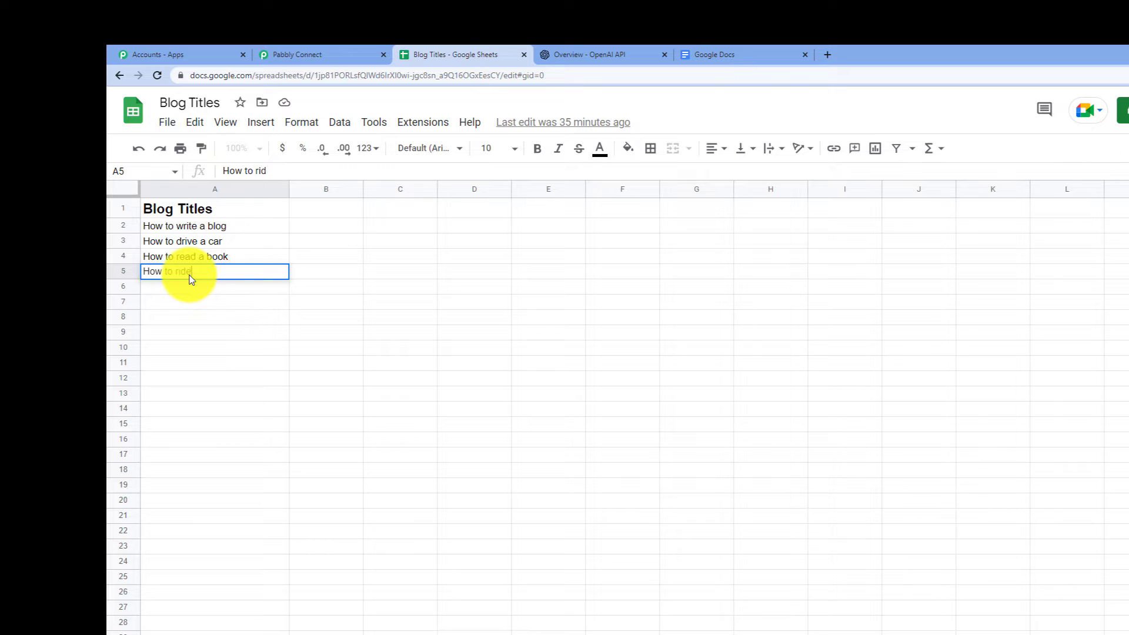
type("rcycle")
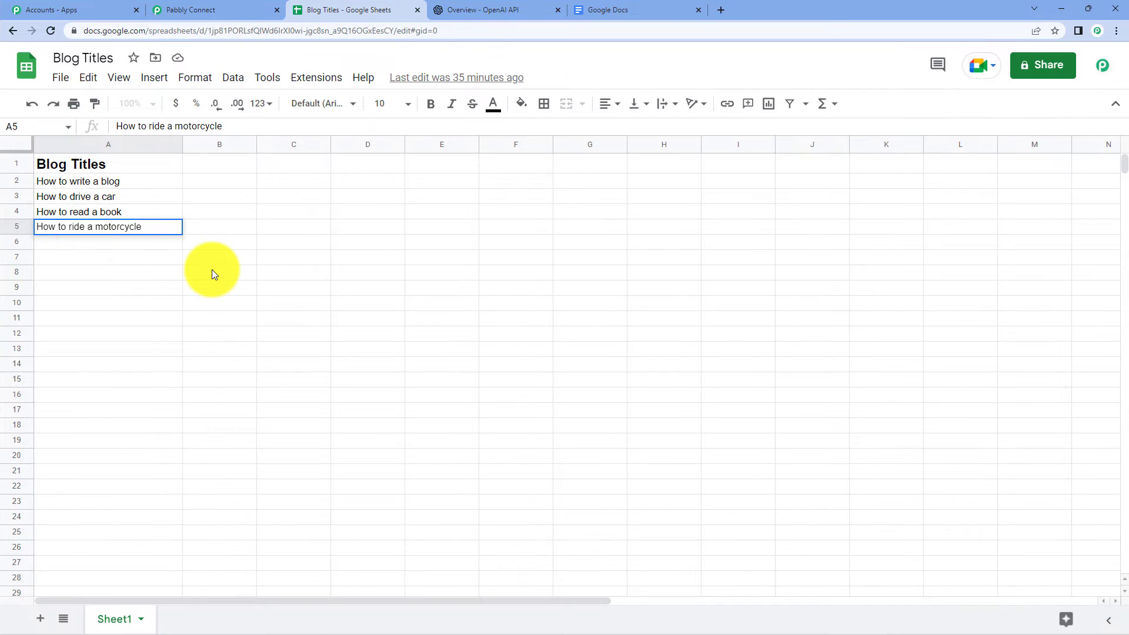
left_click(212, 272)
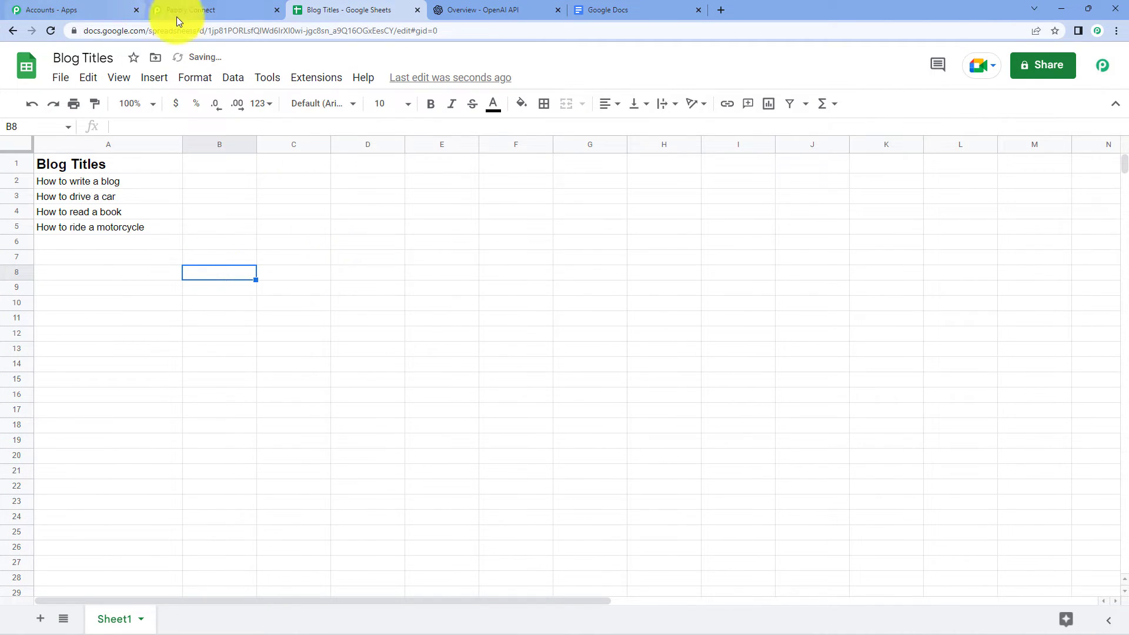
- Examine the webhook response received in Pabbly Connect and compare its blog title with the new row in the Blog Titles spreadsheet
left_click(200, 10)
scroll(464, 239, "down", 3)
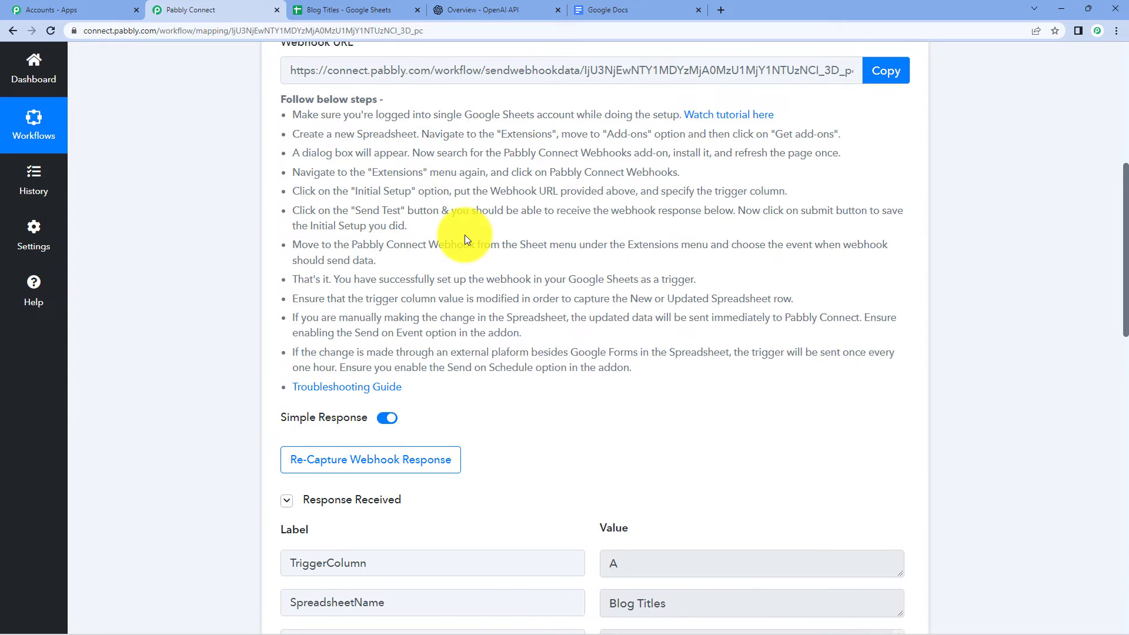
scroll(465, 239, "down", 4)
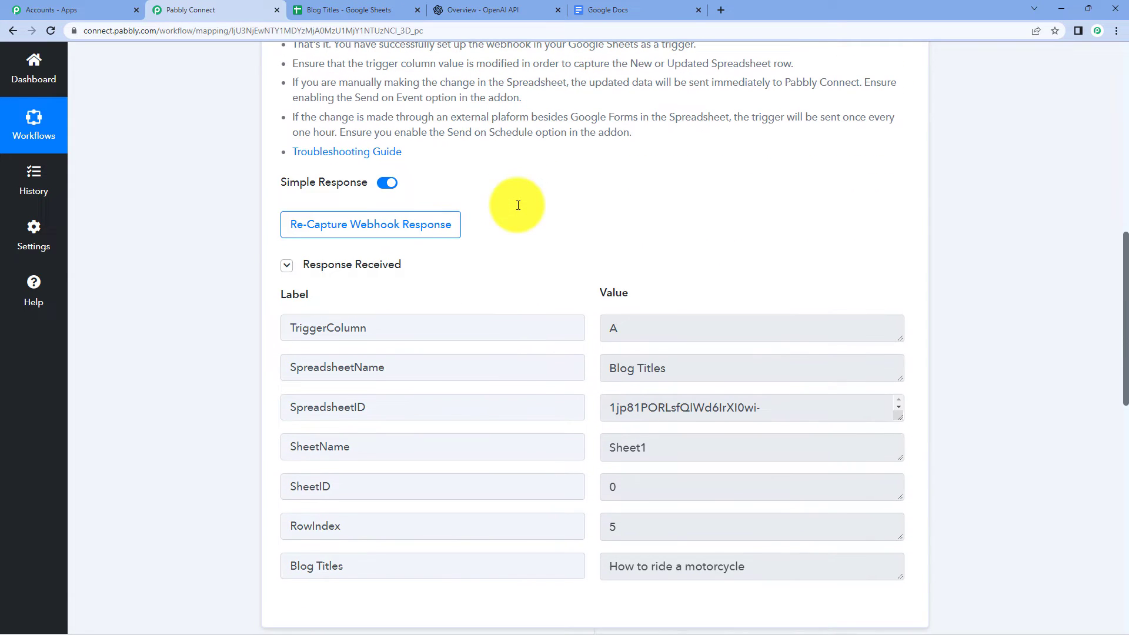
scroll(648, 203, "down", 2)
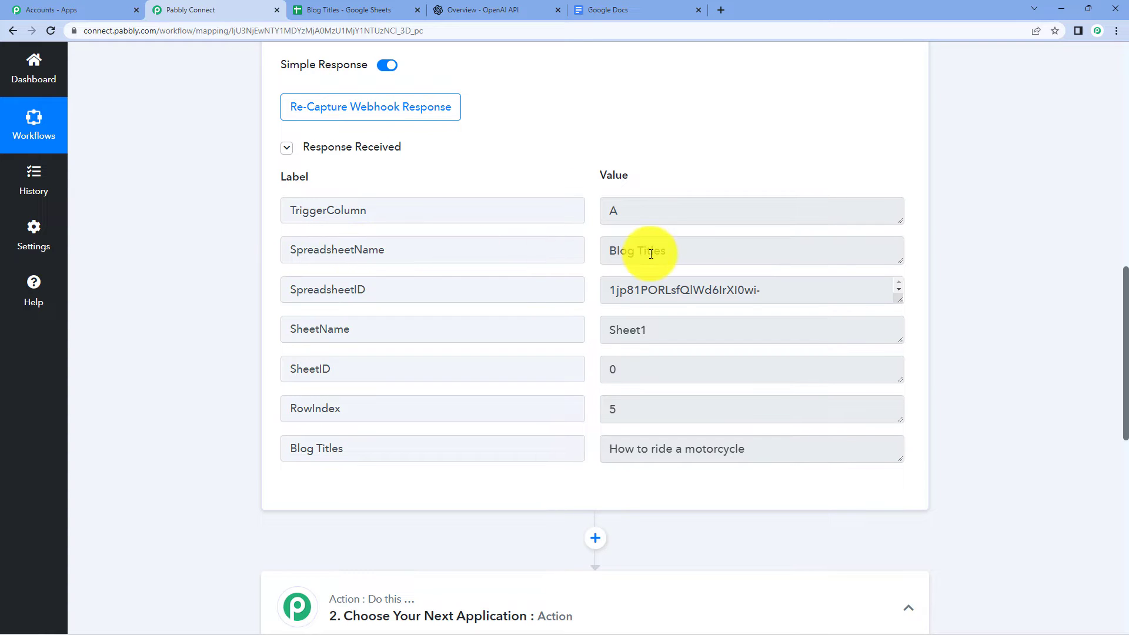
left_click(347, 10)
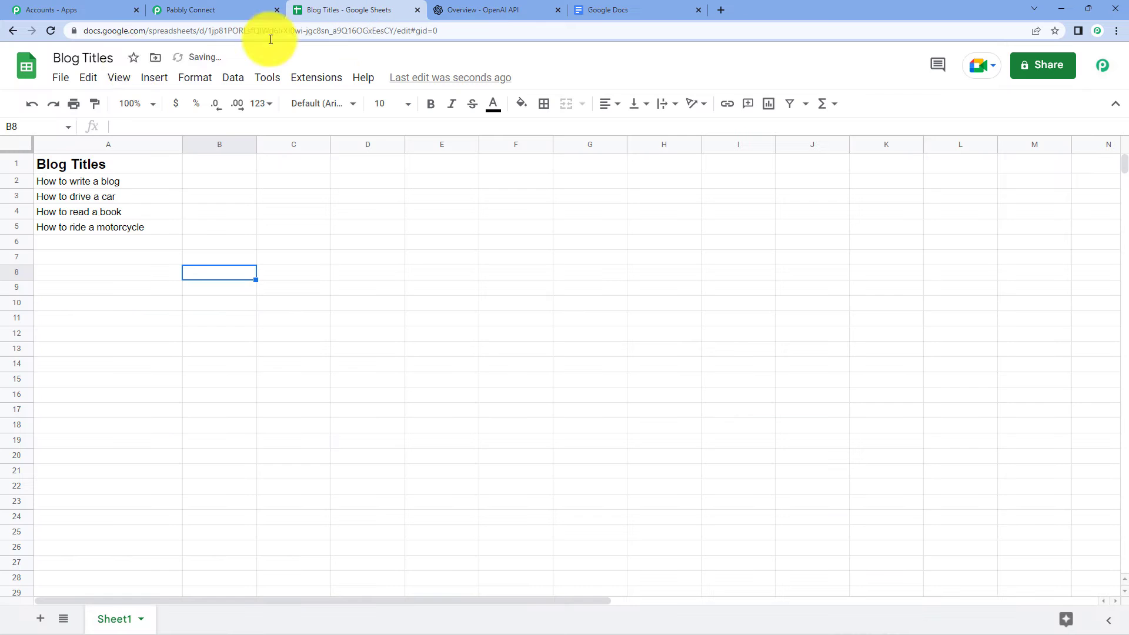
left_click(212, 13)
scroll(676, 194, "down", 3)
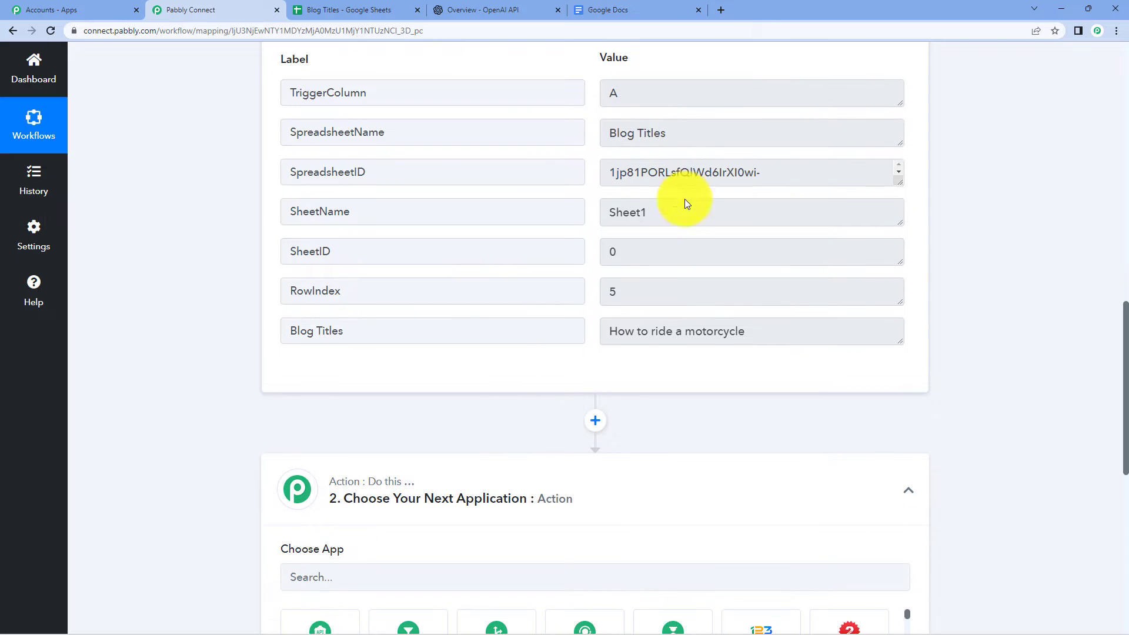
left_click_drag(610, 331, 739, 333)
left_click(767, 333)
left_click(343, 11)
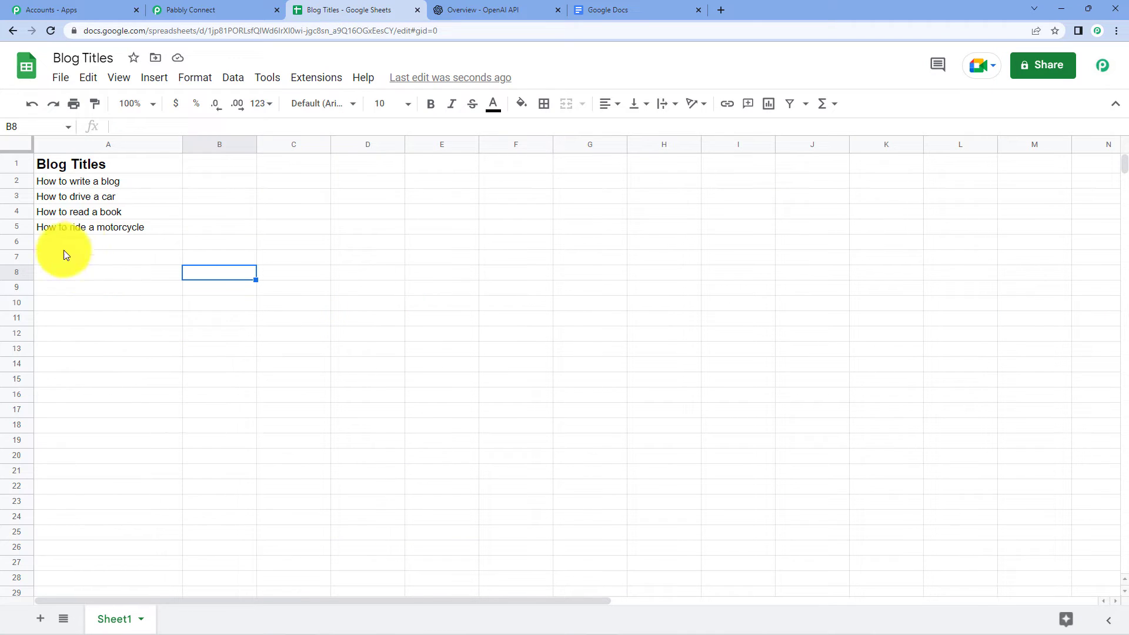
left_click(216, 9)
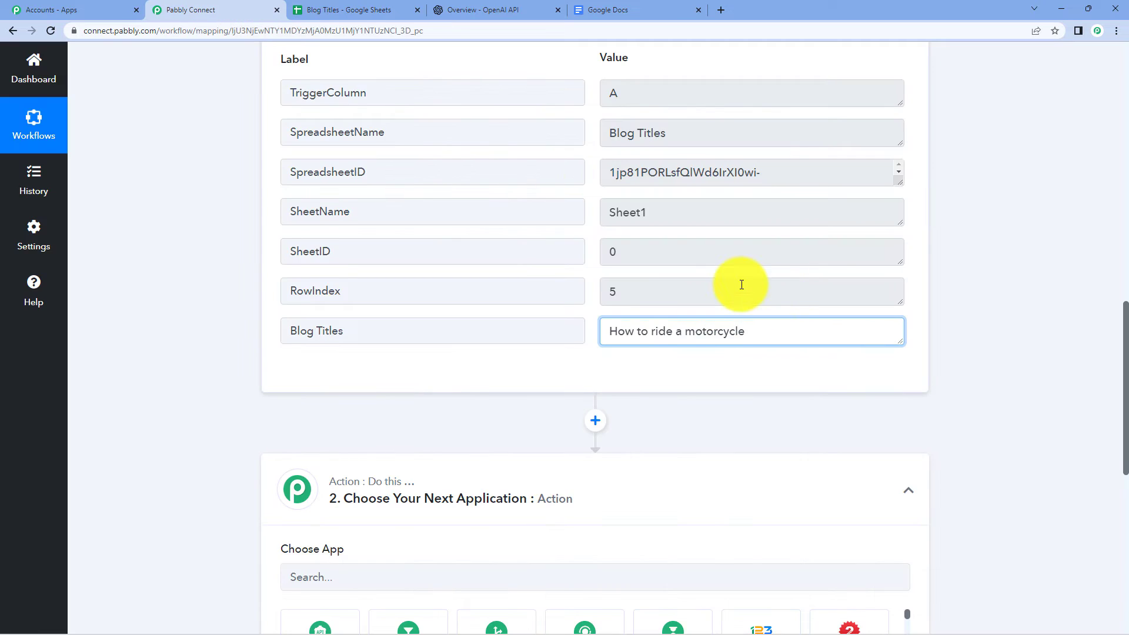
scroll(741, 285, "up", 3)
left_click(376, 10)
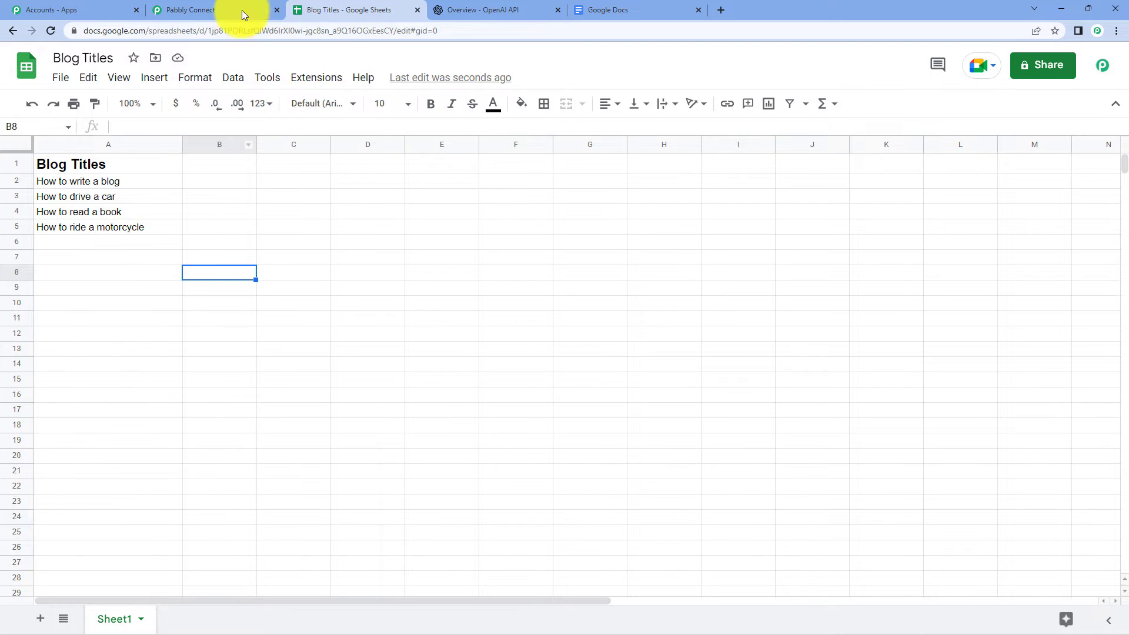
left_click(235, 9)
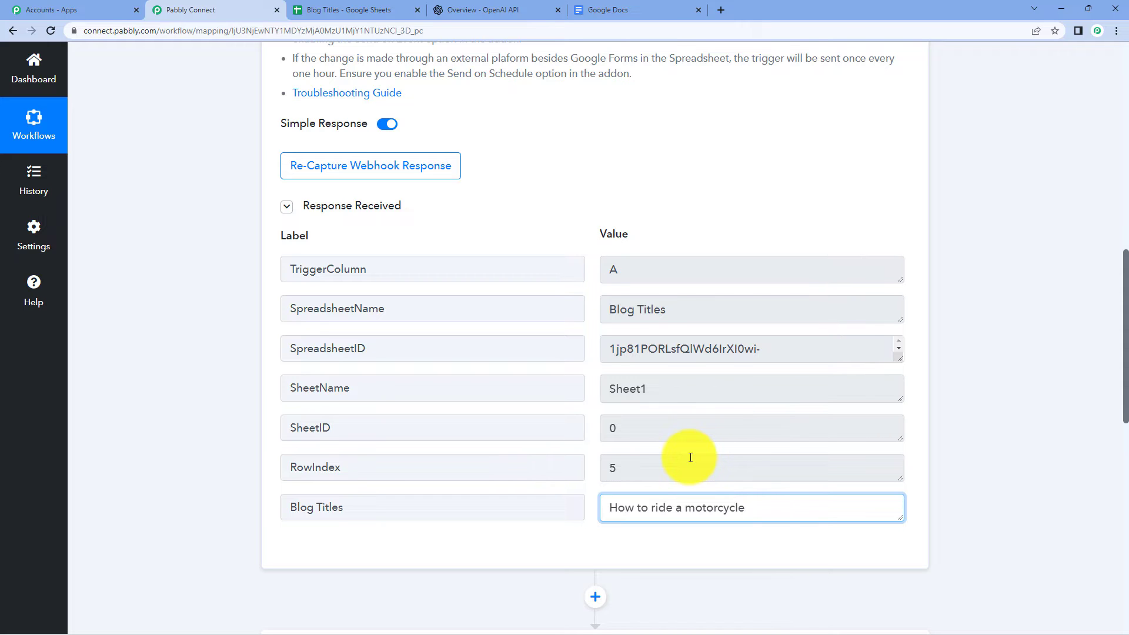
- Search the action step's apps for "open" and choose OpenAI as the next application
scroll(689, 453, "down", 7)
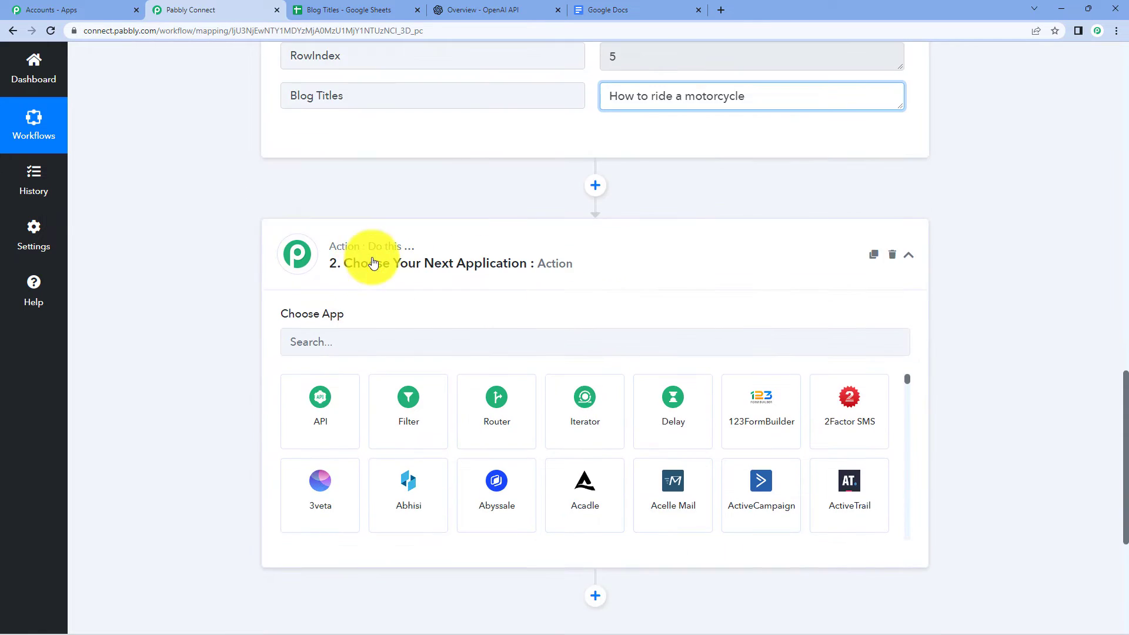
left_click(335, 347)
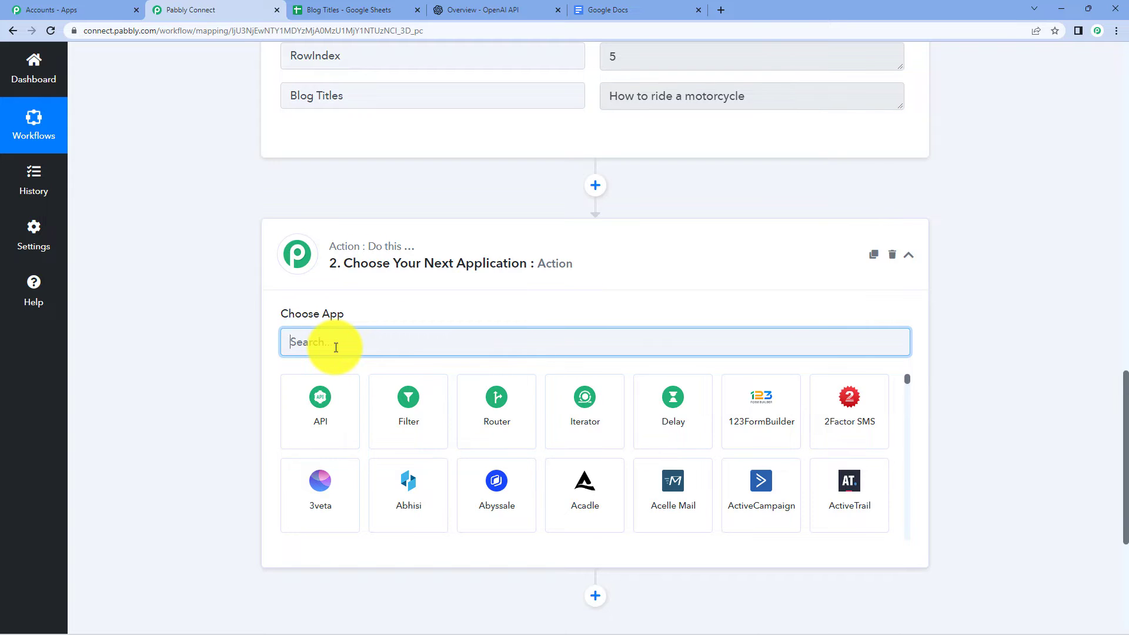
type("open ai")
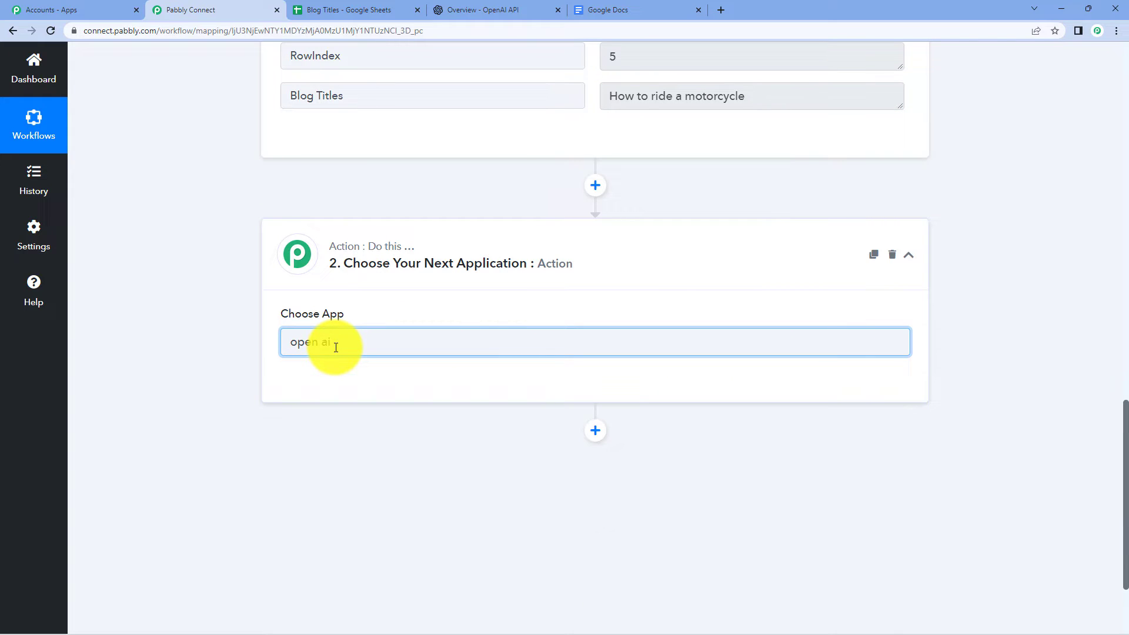
key("BackSpace")
key("BackSpace")
key("BackSpace")
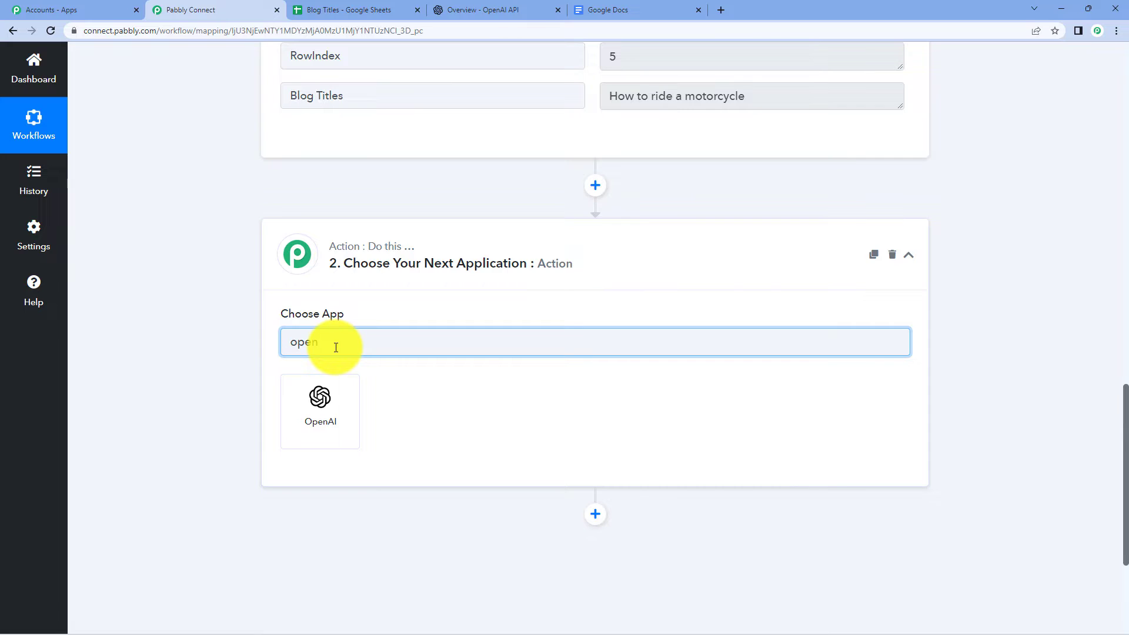
left_click(337, 386)
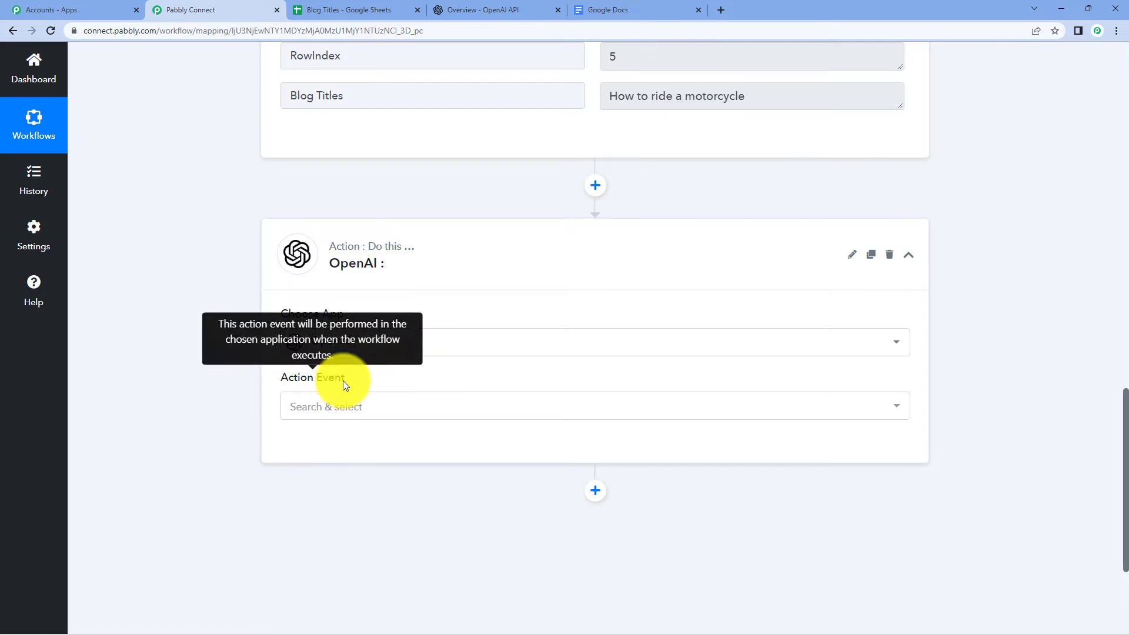
- Set the OpenAI action event to Generate Content and start adding a new OpenAI connection
scroll(346, 385, "down", 2)
left_click(337, 292)
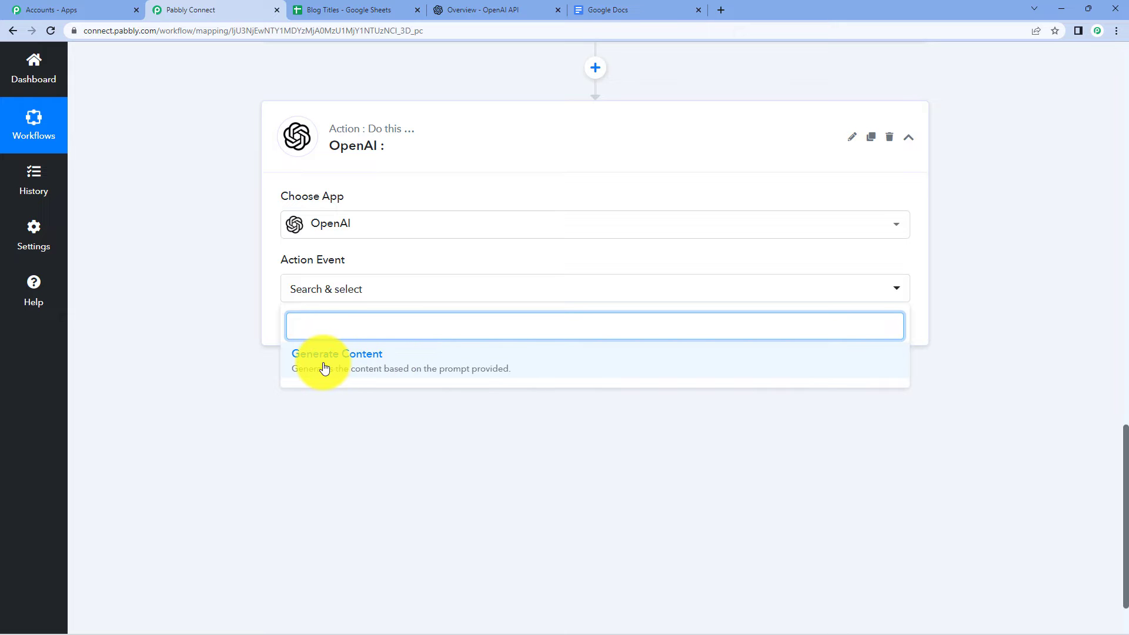
left_click(378, 368)
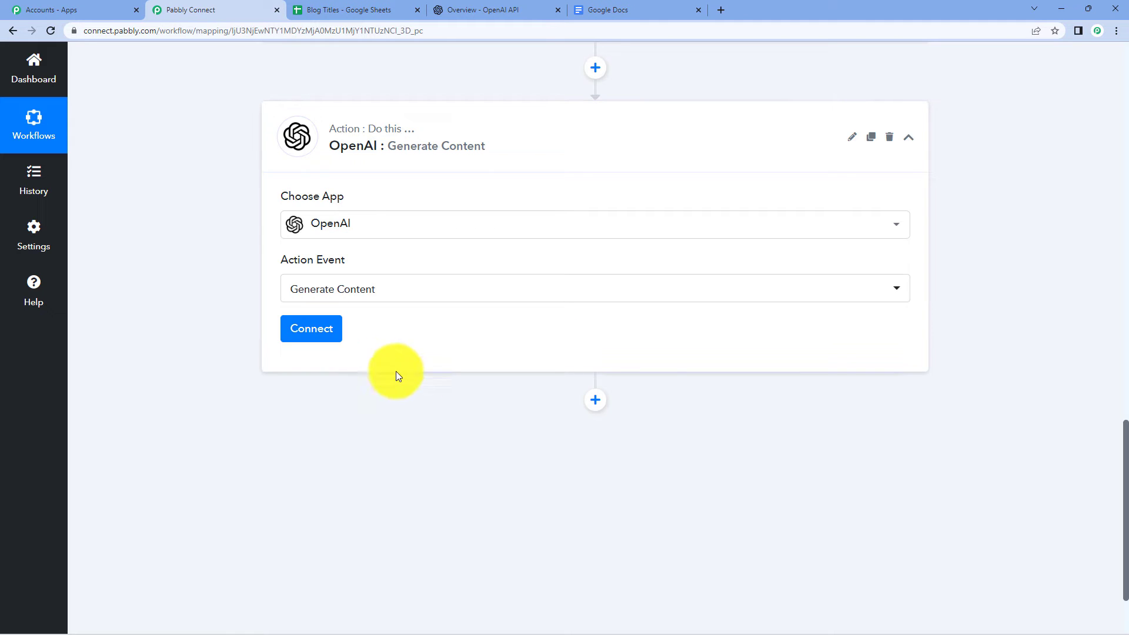
left_click(321, 344)
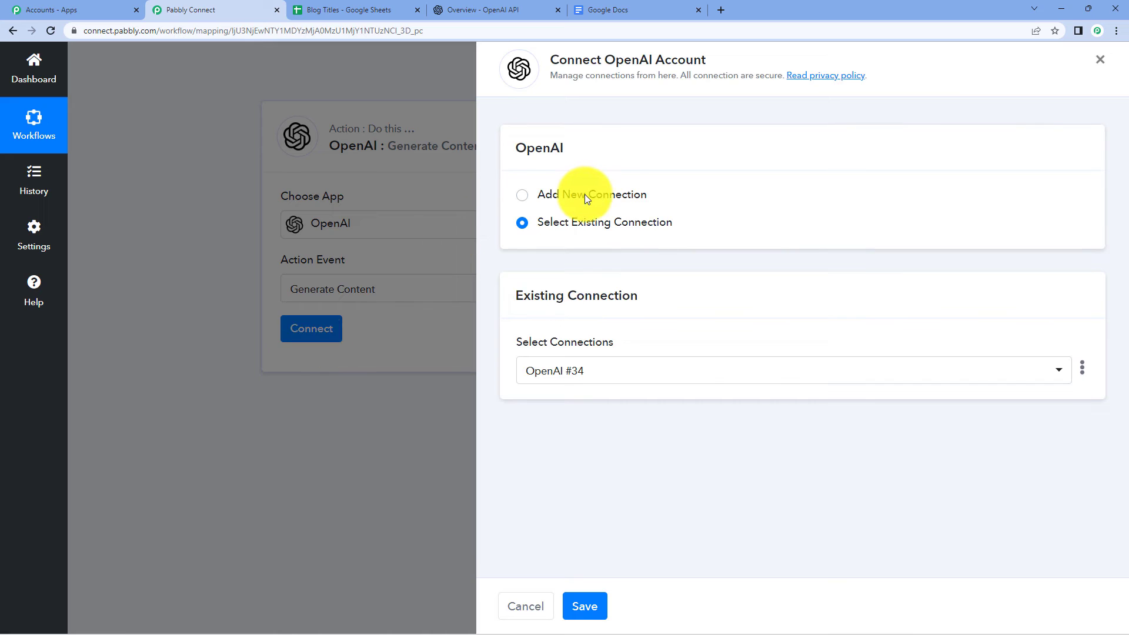
left_click(584, 194)
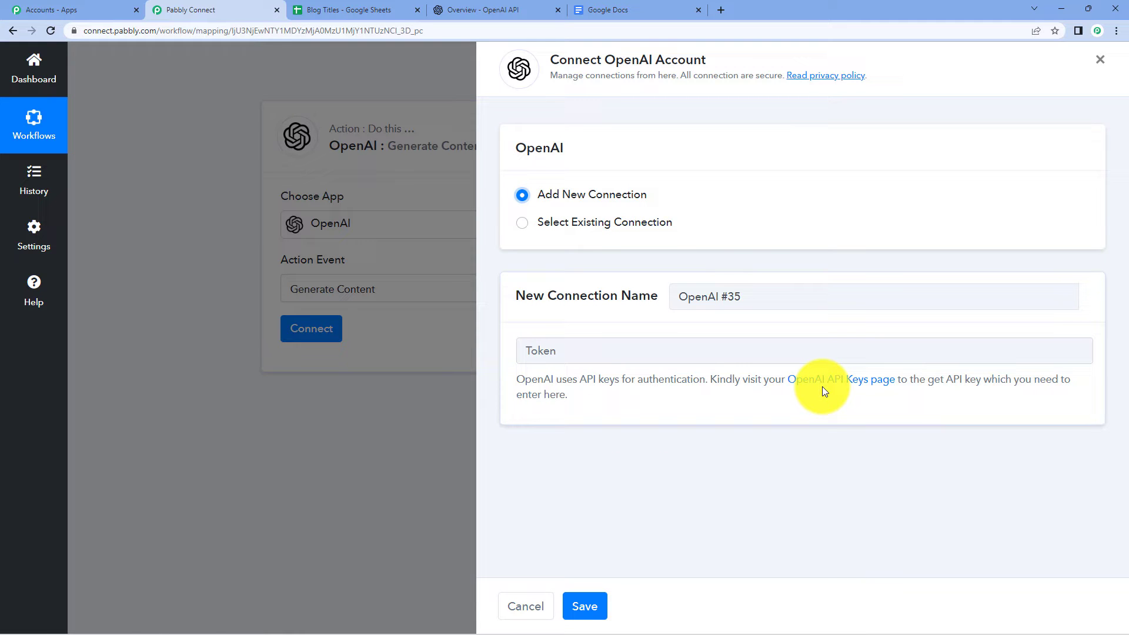
- Open the OpenAI API Keys page linked from the connection form and copy the existing secret key
left_click(467, 9)
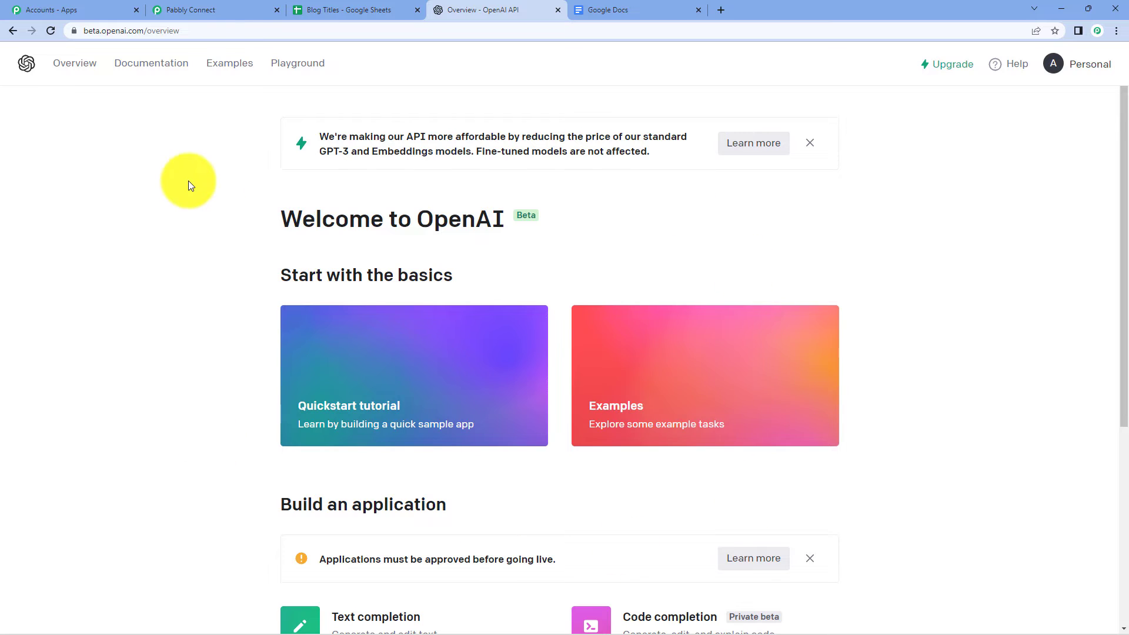
left_click(222, 6)
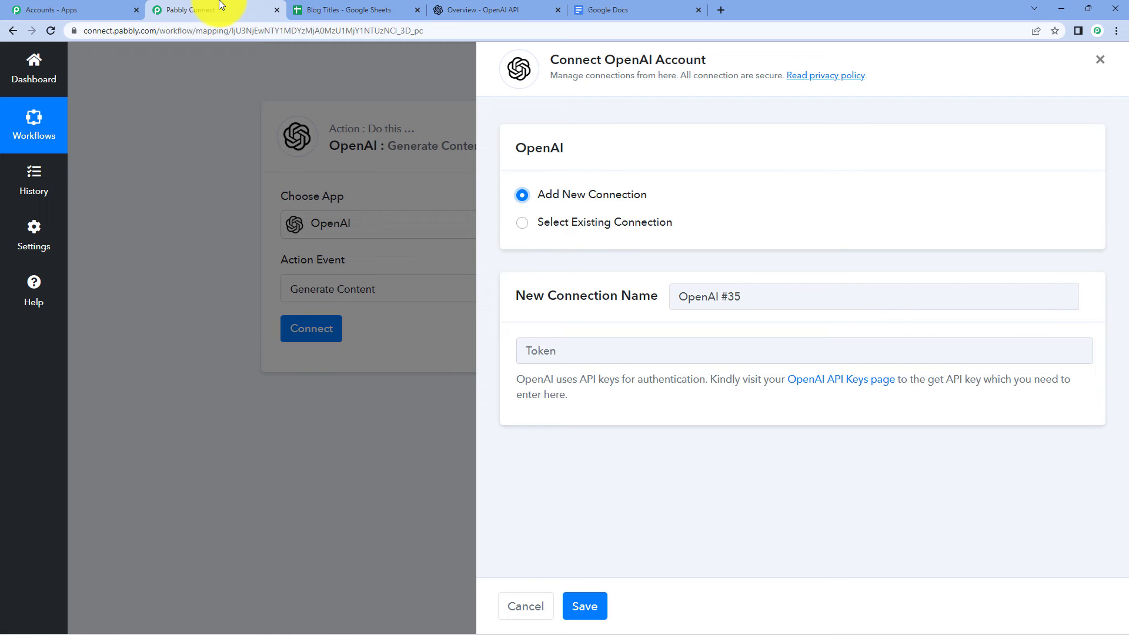
left_click(451, 7)
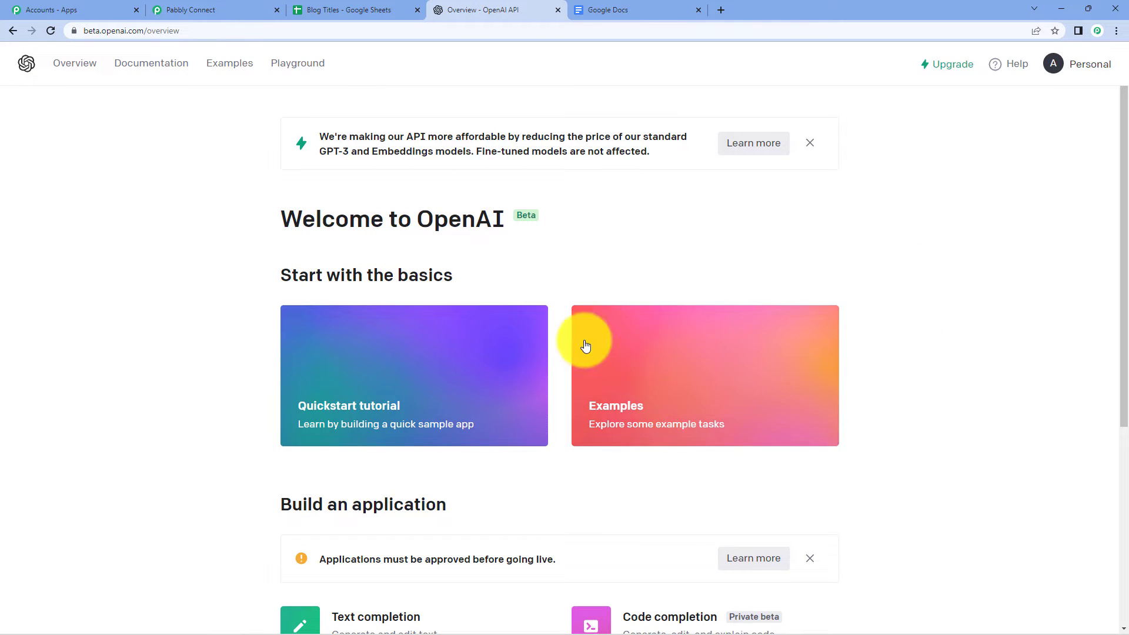
left_click(212, 8)
left_click(828, 388)
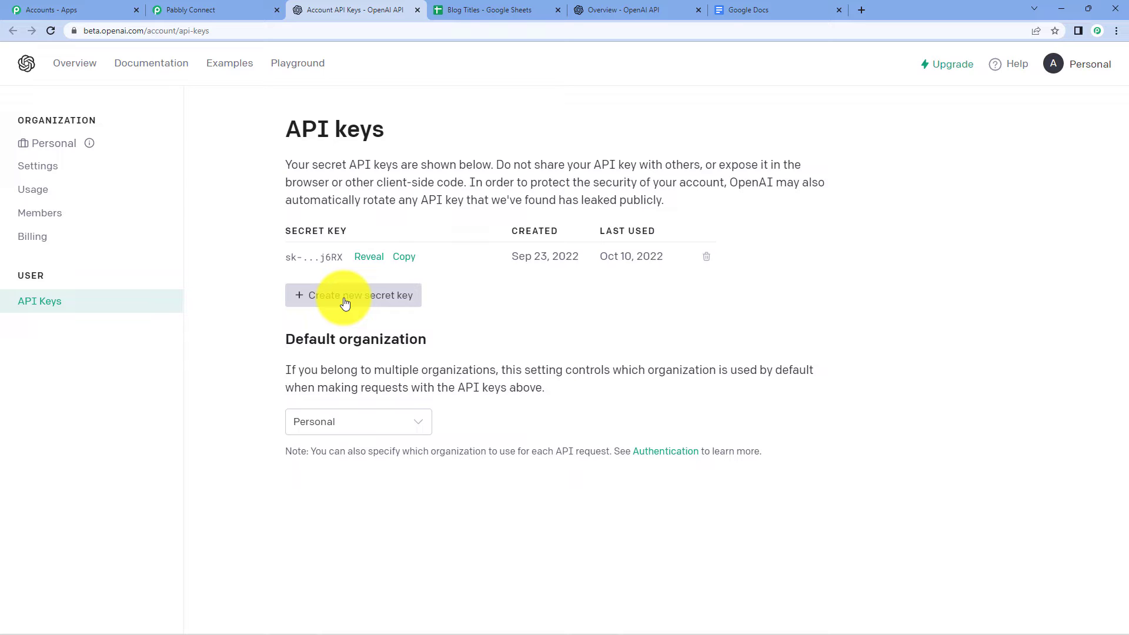
left_click(405, 258)
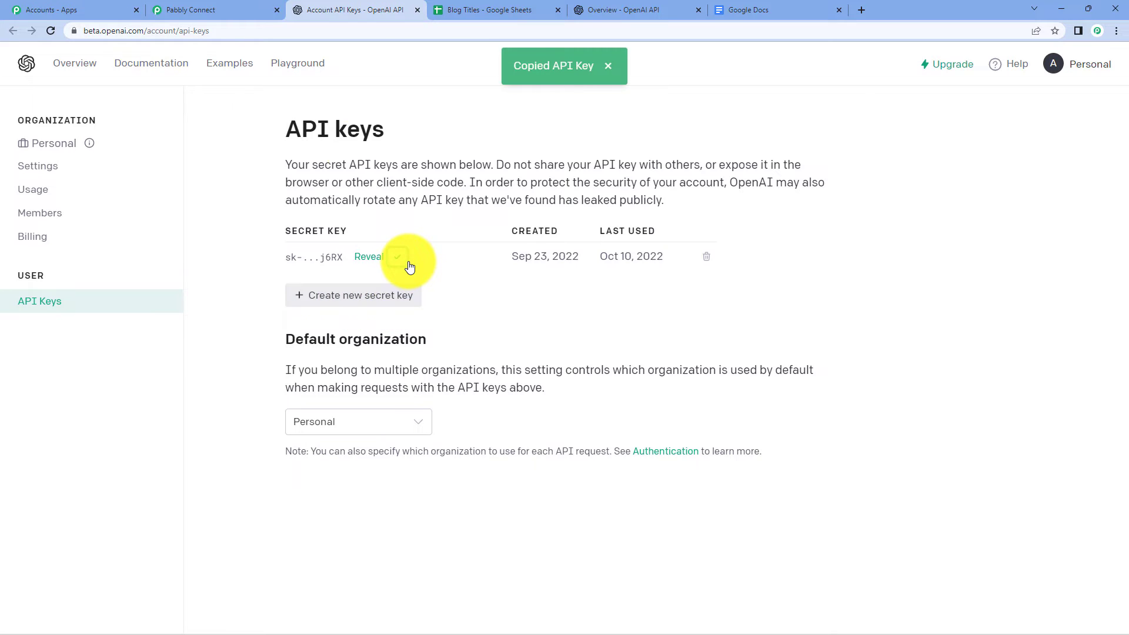
- Paste the copied API key as the token of the new OpenAI connection in Pabbly Connect and save the connection
left_click(259, 12)
right_click(619, 345)
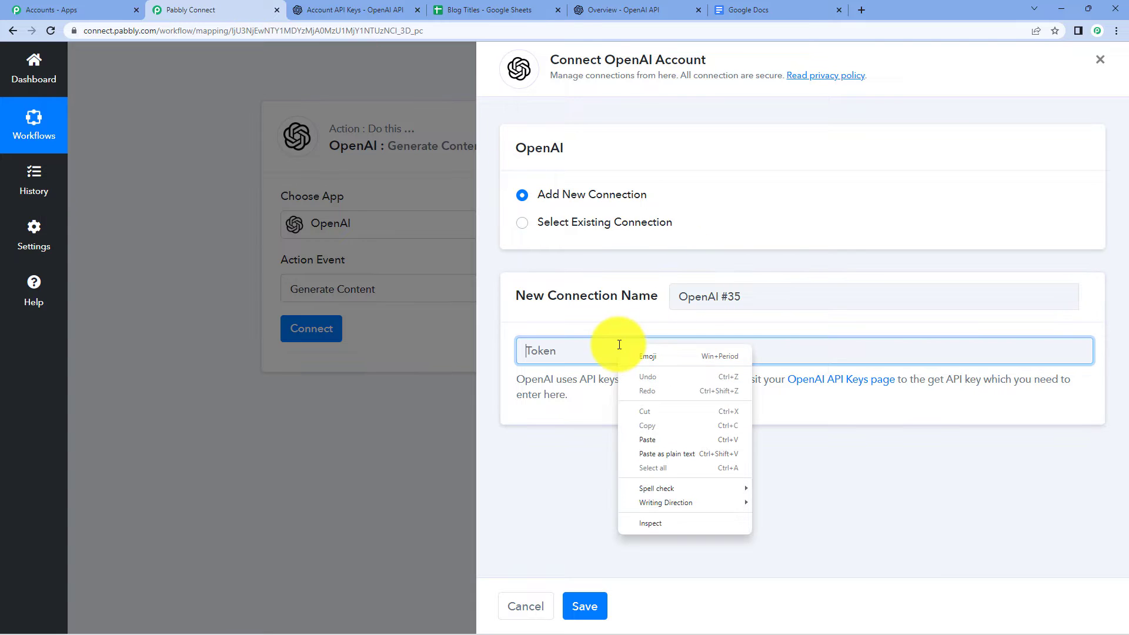
left_click(675, 438)
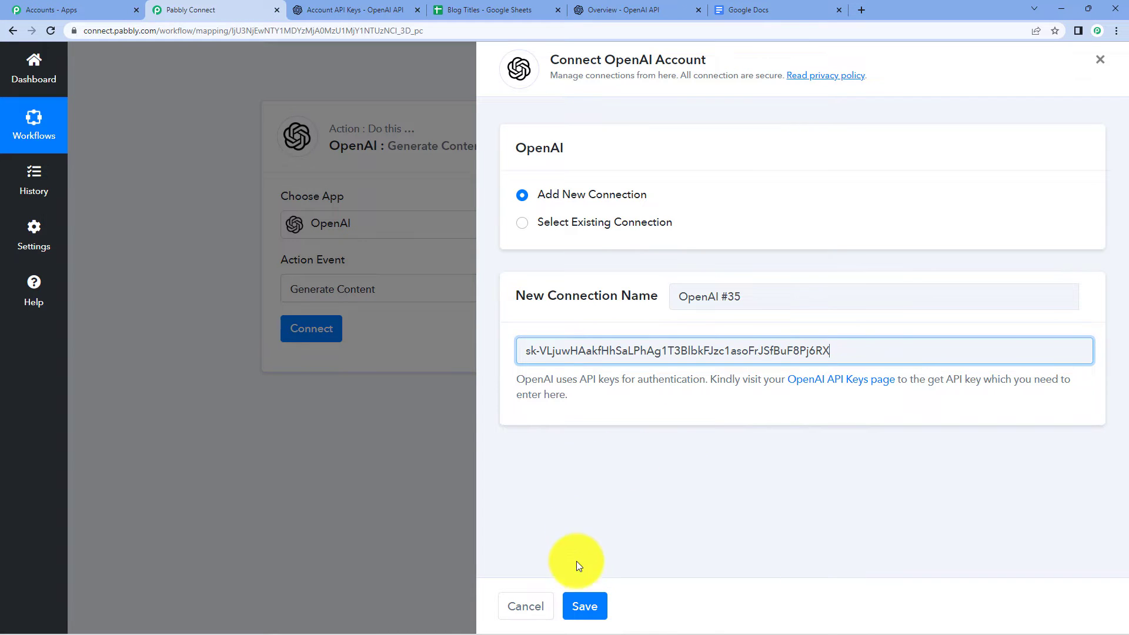
left_click(584, 606)
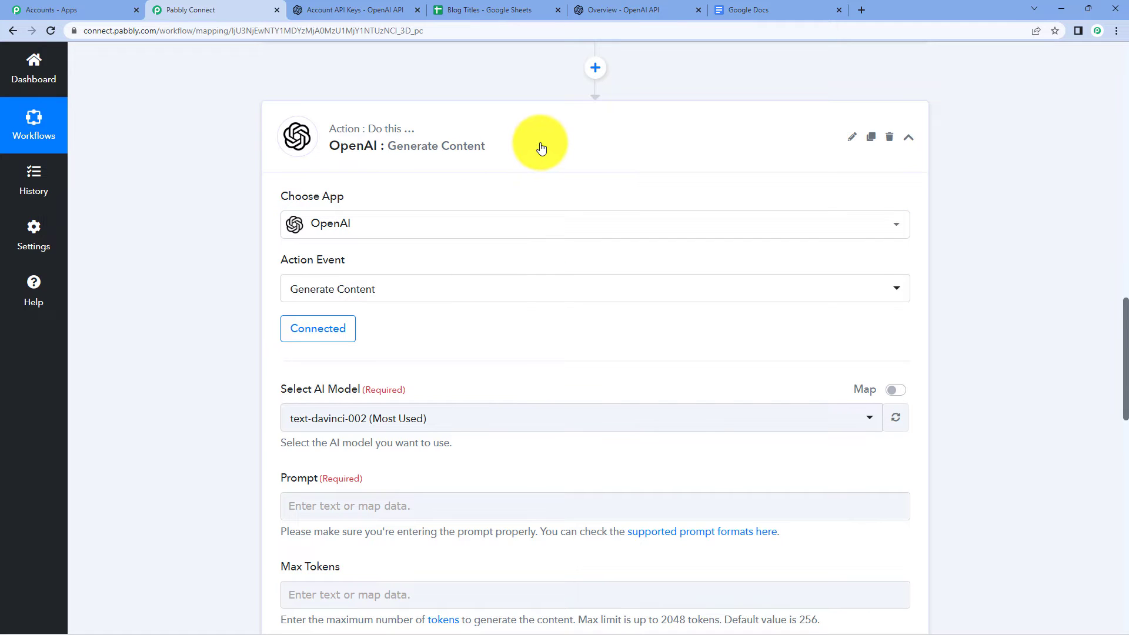
scroll(541, 147, "down", 1)
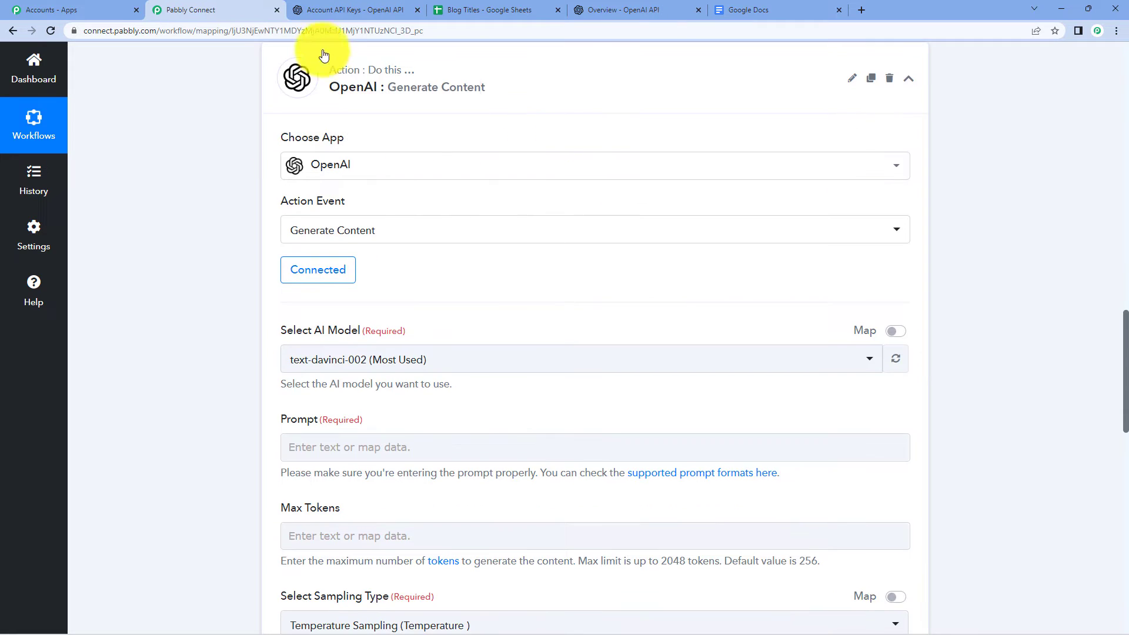
- Open the OpenAI Playground and generate a completion for the prompt "Write a tagline for School"
left_click(646, 9)
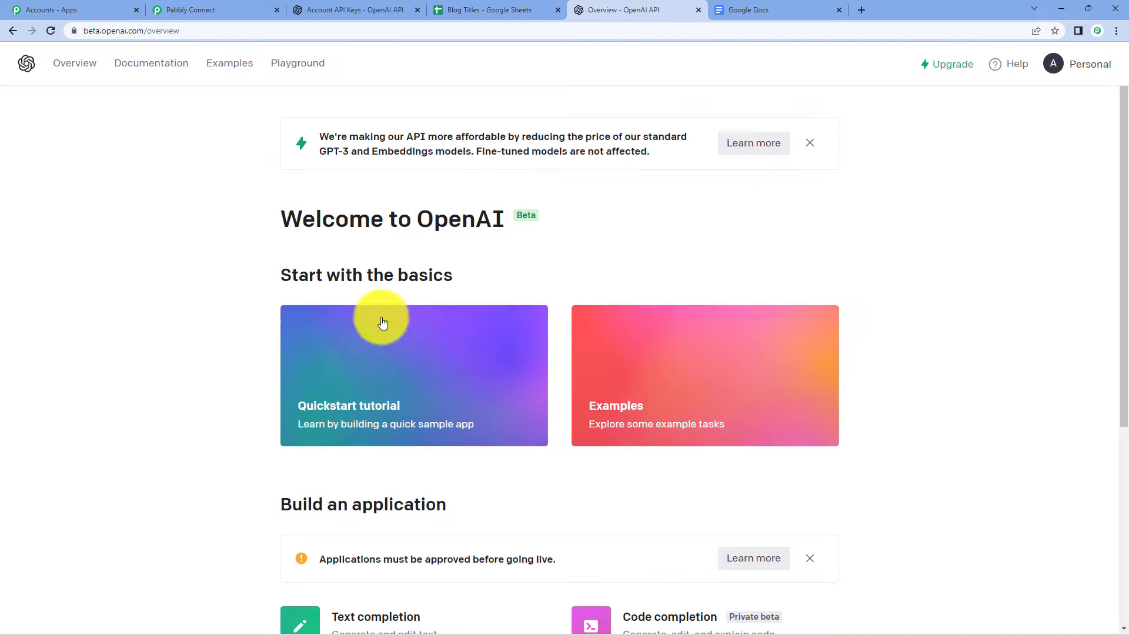
left_click(295, 69)
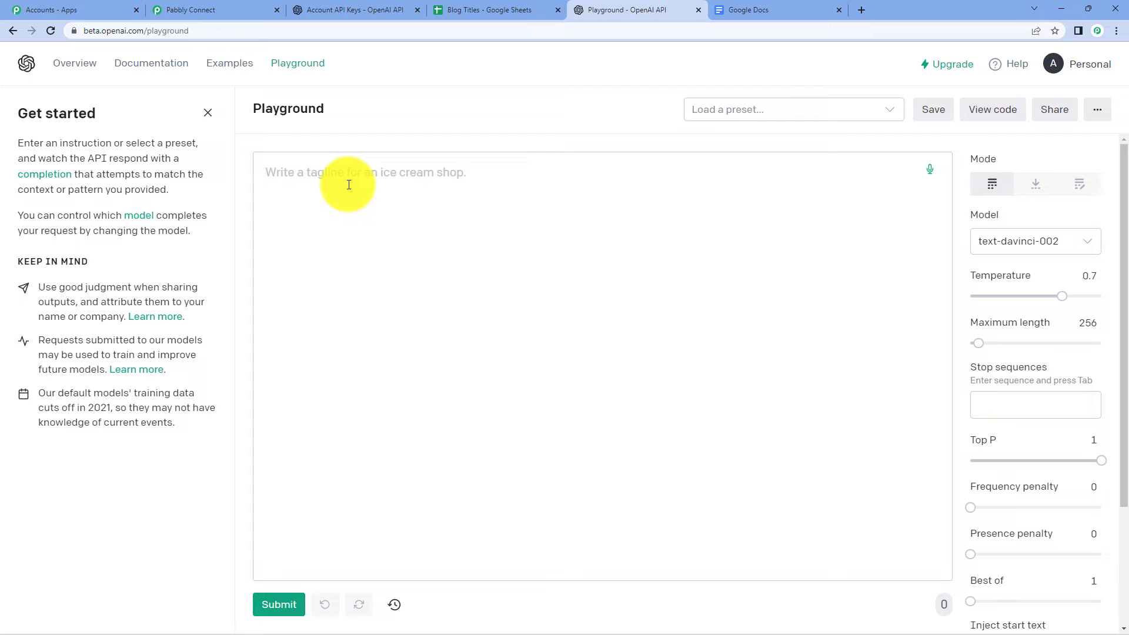
type("Wrire")
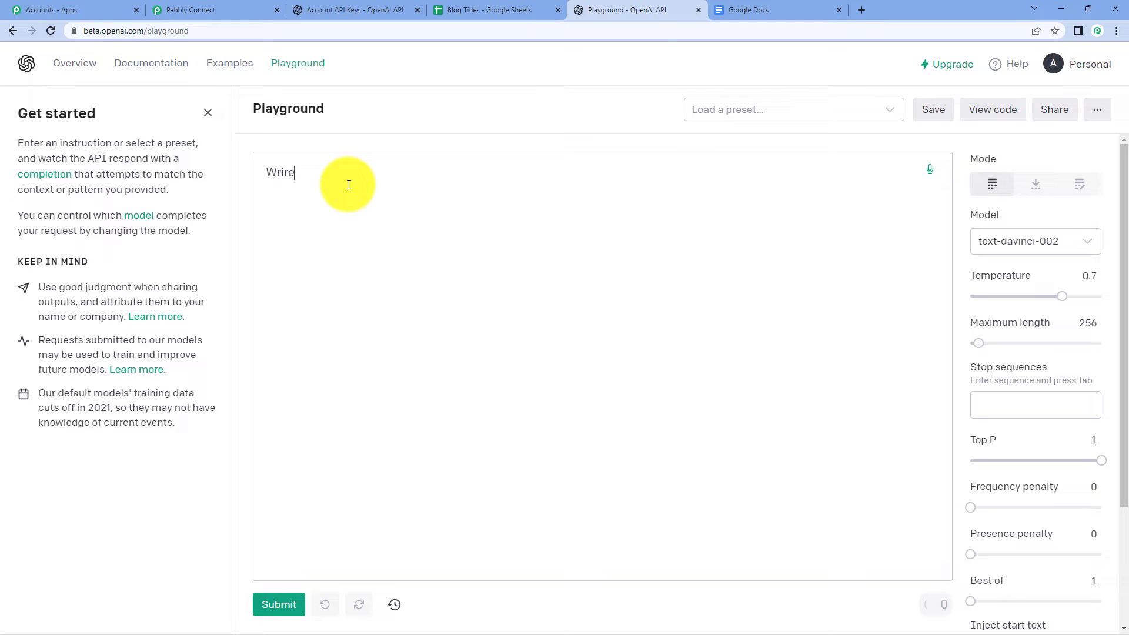
key("BackSpace")
key("BackSpace")
type("te a tagline for School")
left_click(293, 607)
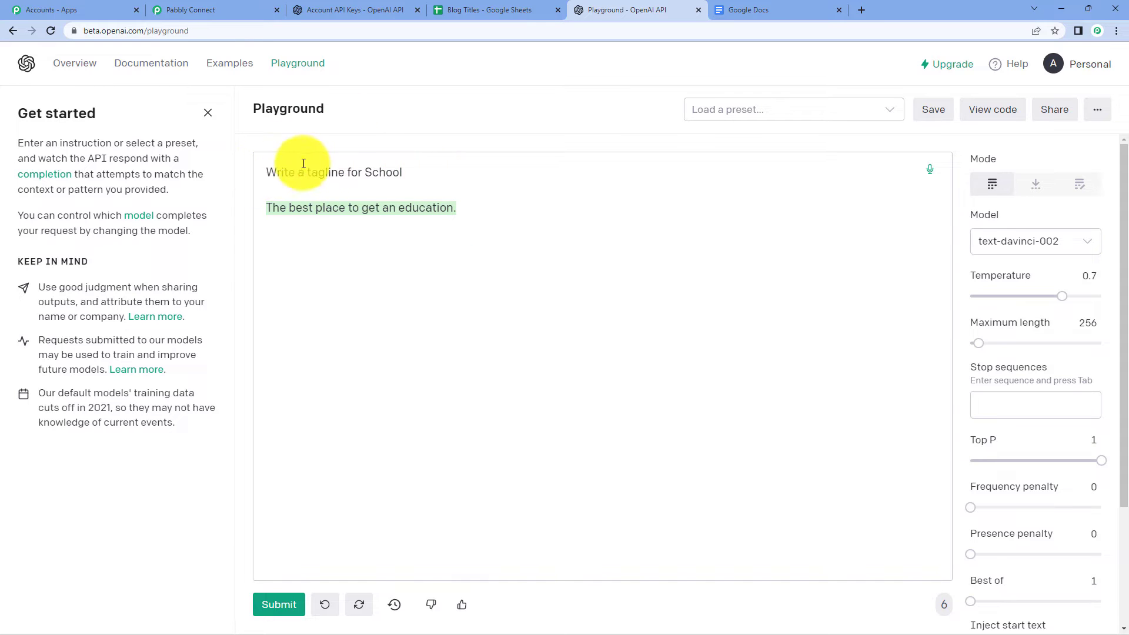
- Delete the generated tagline and replace "tagline" in the prompt with "short story"
left_click_drag(471, 198, 265, 197)
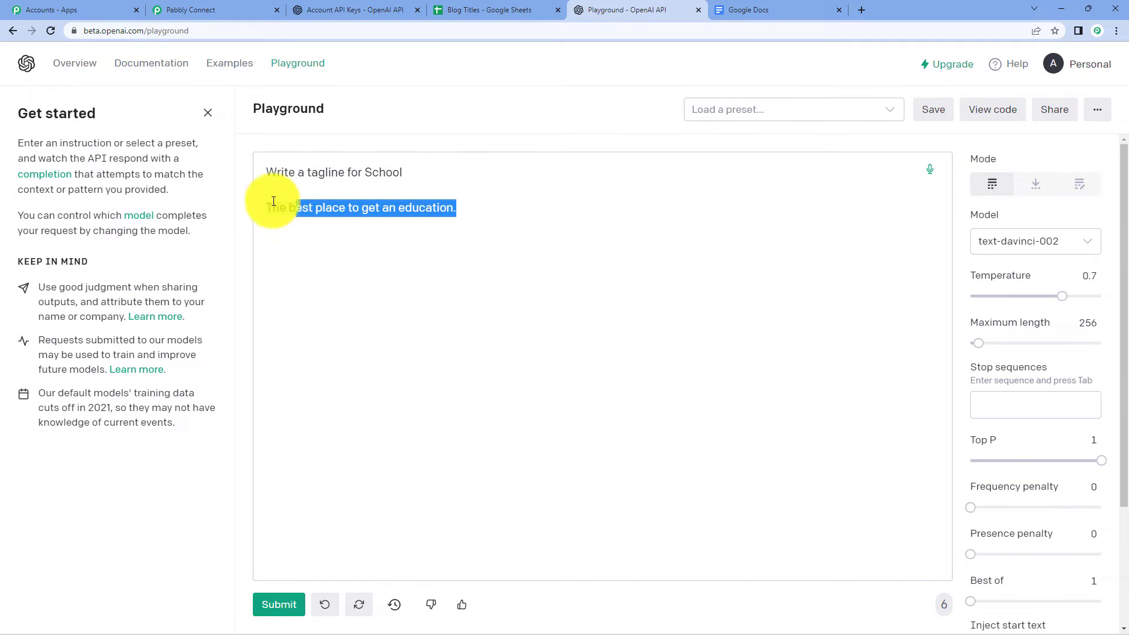
key("BackSpace")
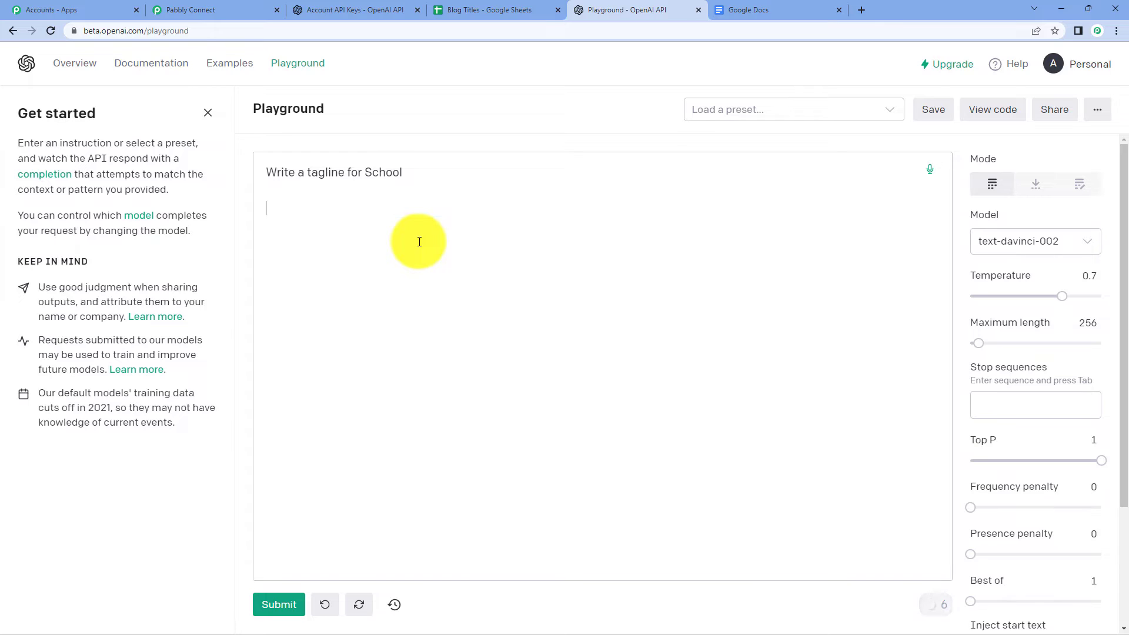
left_click(345, 175)
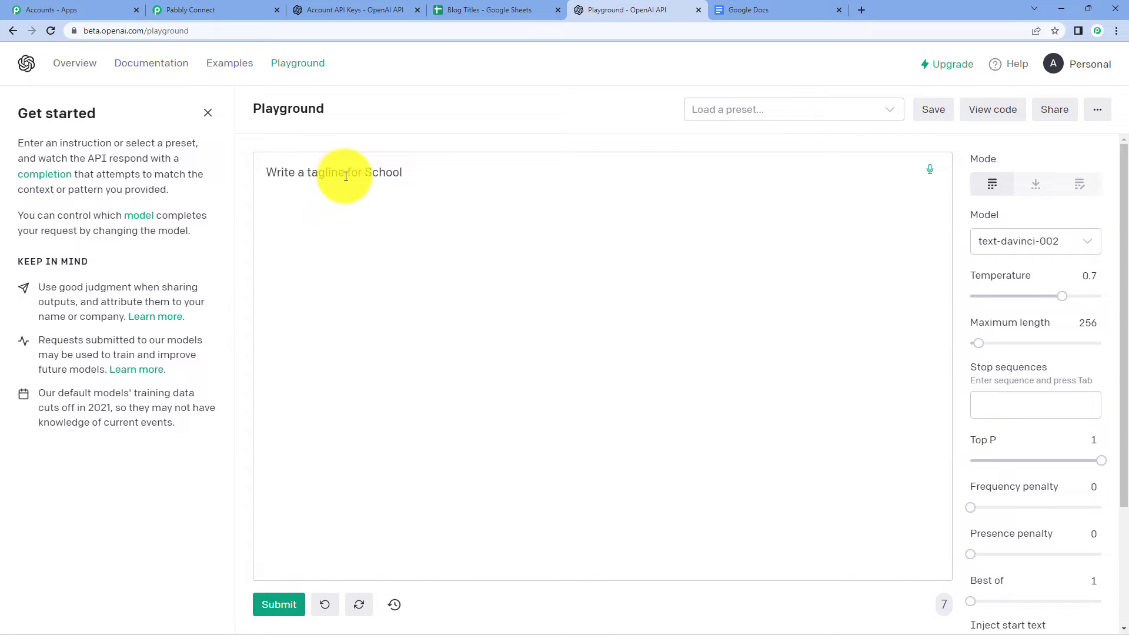
key("BackSpace")
key("BackSpace")
key("BackSpace")
key("BackSpace")
key("BackSpace")
key("BackSpace")
key("BackSpace")
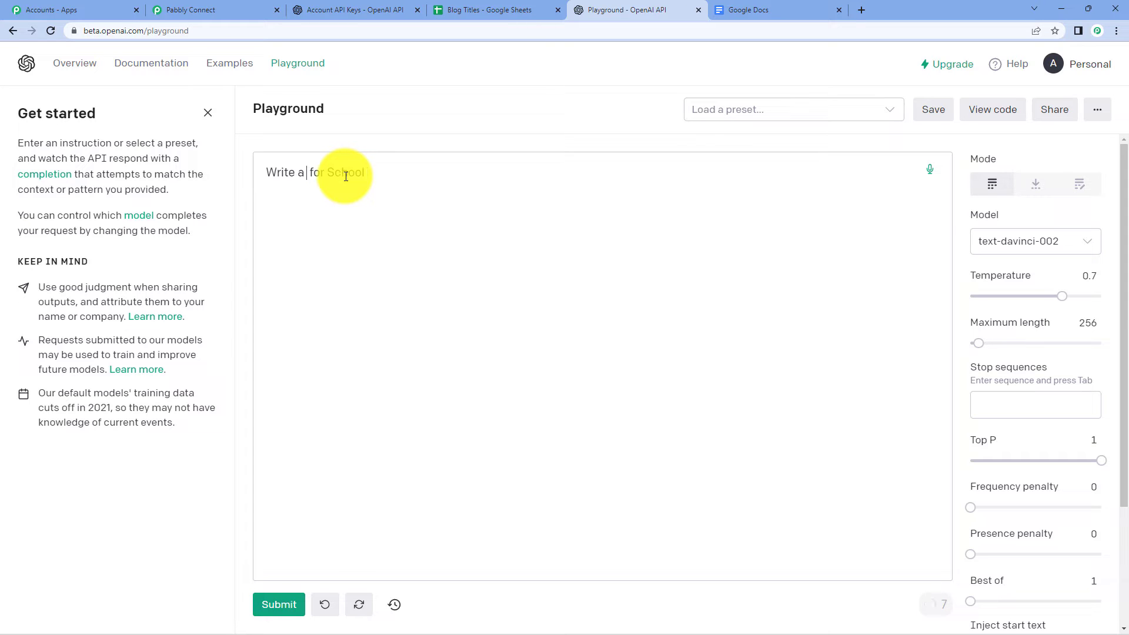
type("shoet")
key("BackSpace")
key("BackSpace")
type("rt story")
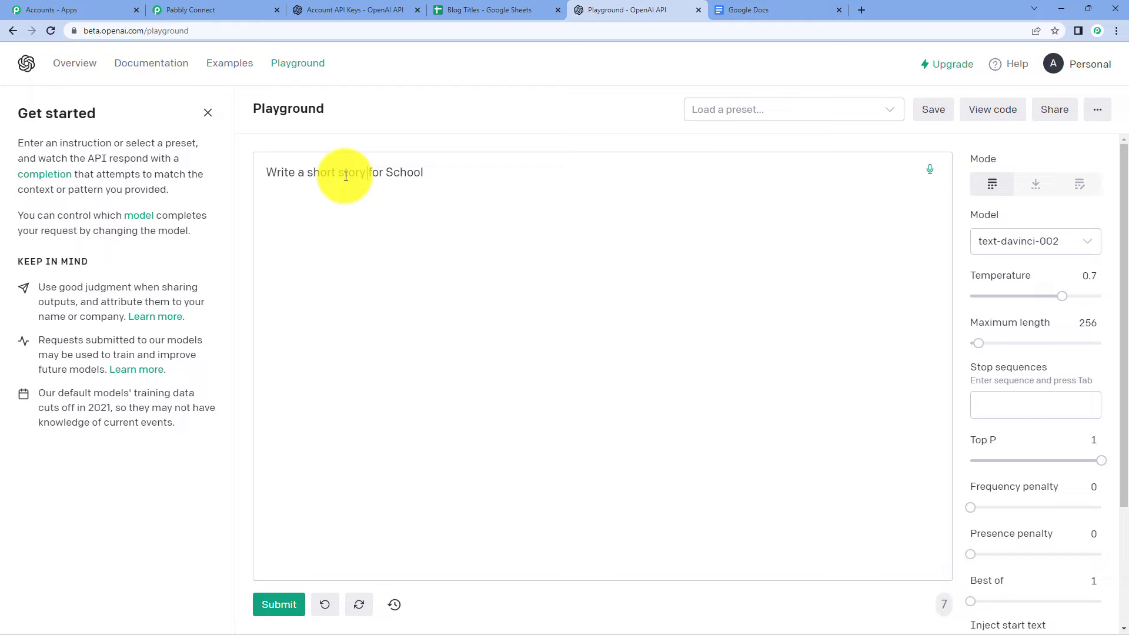
- Change the prompt's ending so it reads "Write a short story on College" and submit it for generation
key("Delete")
key("Delete")
key("Delete")
key("Delete")
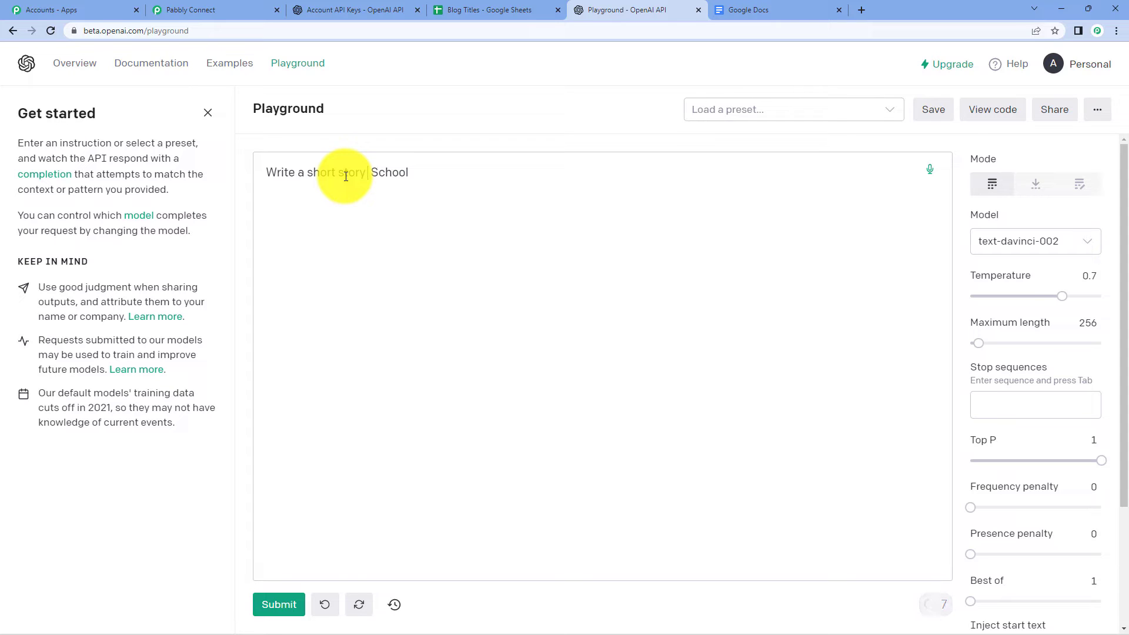
type("on")
key("BackSpace")
key("BackSpace")
key("BackSpace")
key("BackSpace")
key("BackSpace")
key("BackSpace")
type("College")
left_click(296, 603)
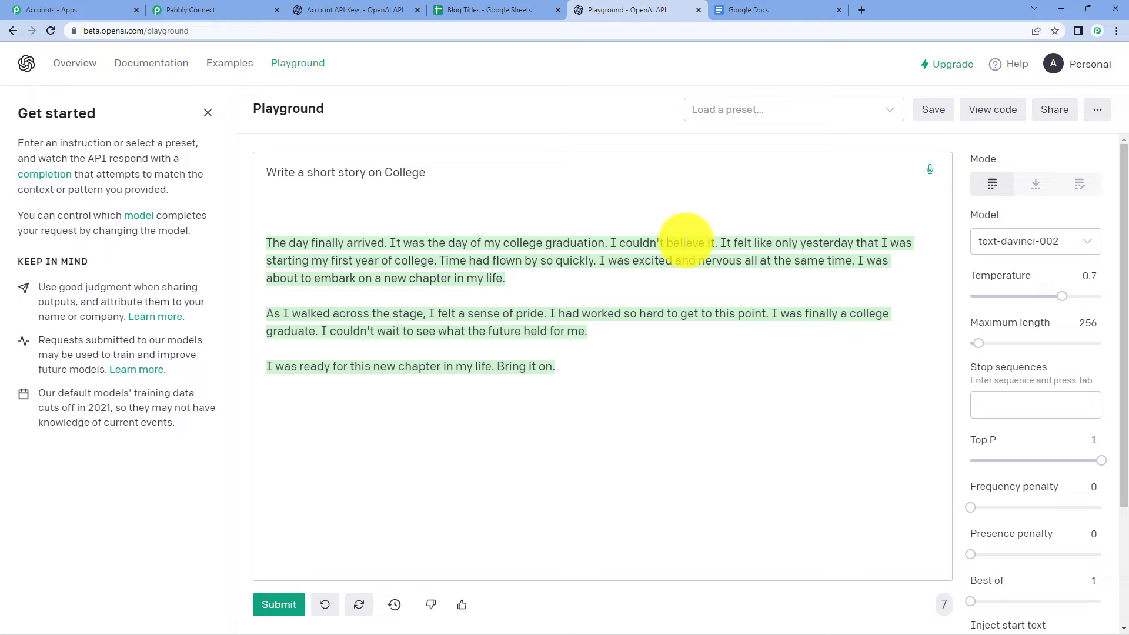
- Select text-davinci-002 as the Playground model and set the maximum length to 1018
left_click(1091, 242)
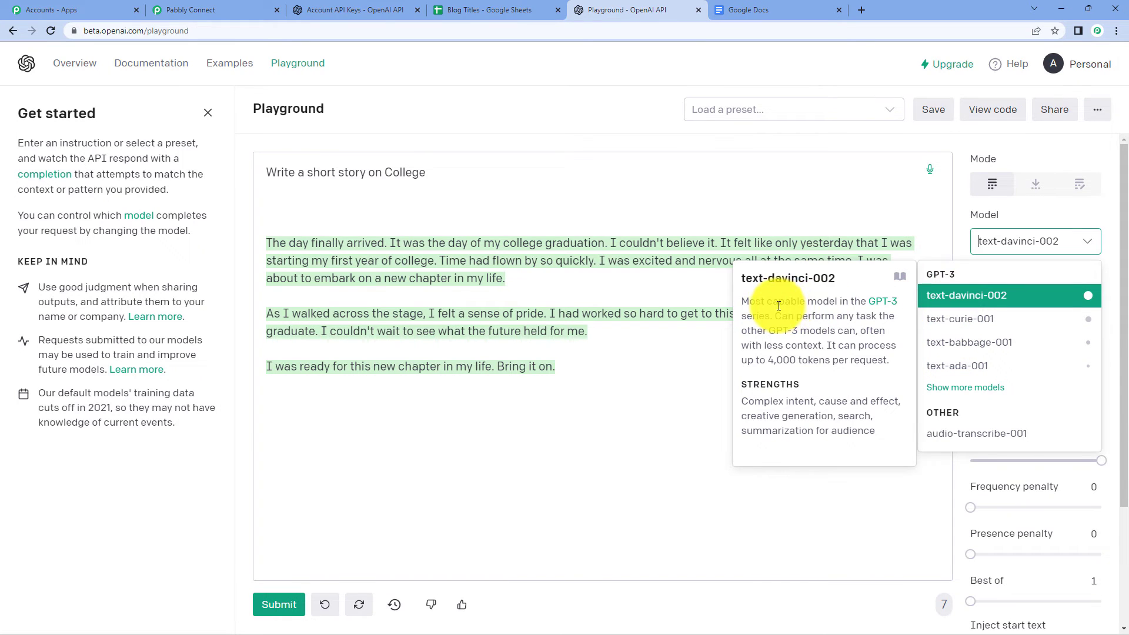
left_click(947, 299)
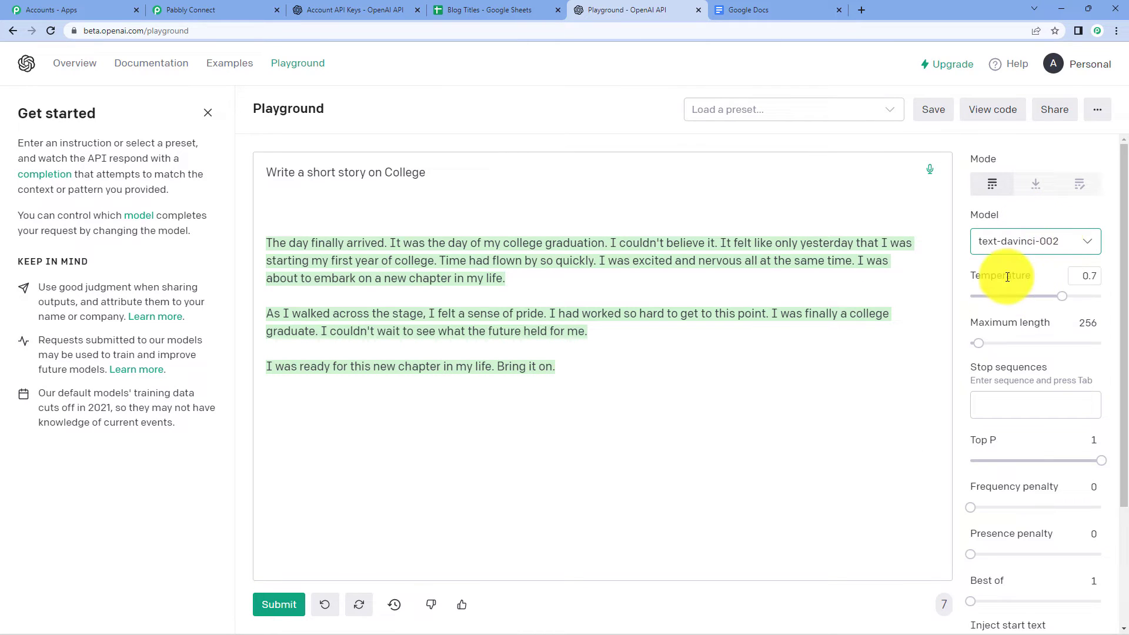
mouse_move(1007, 276)
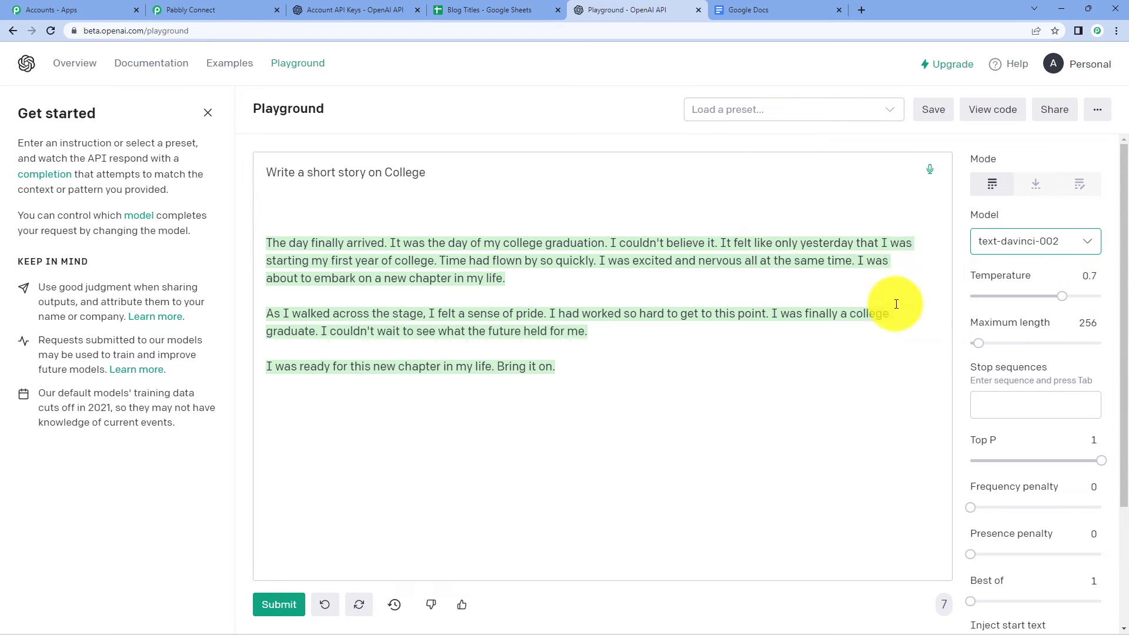
mouse_move(1077, 278)
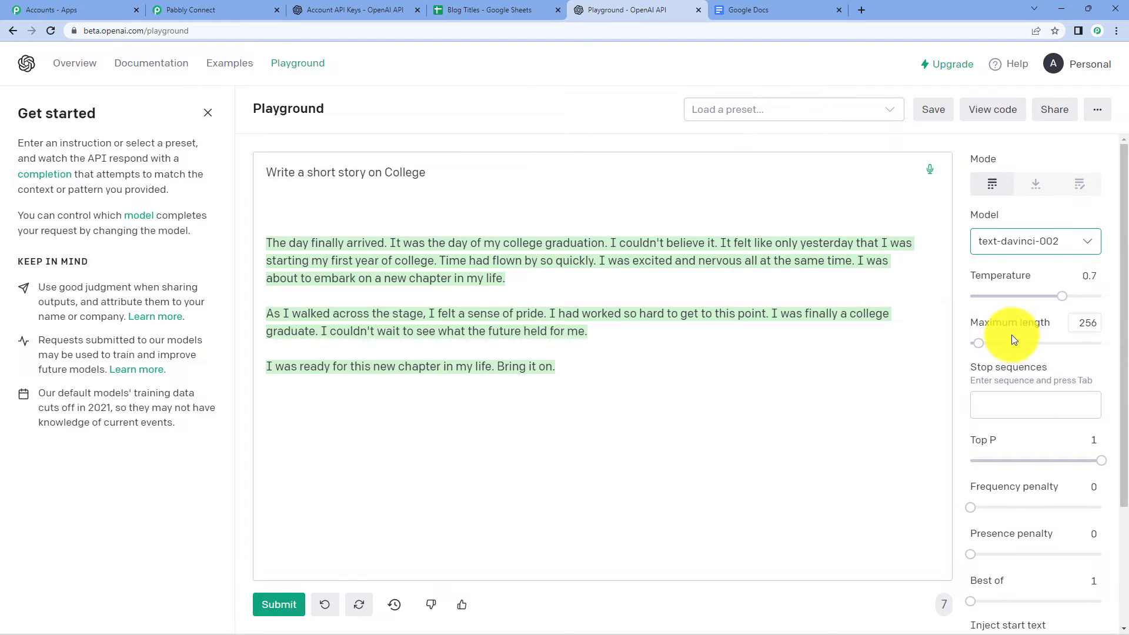
mouse_move(1091, 337)
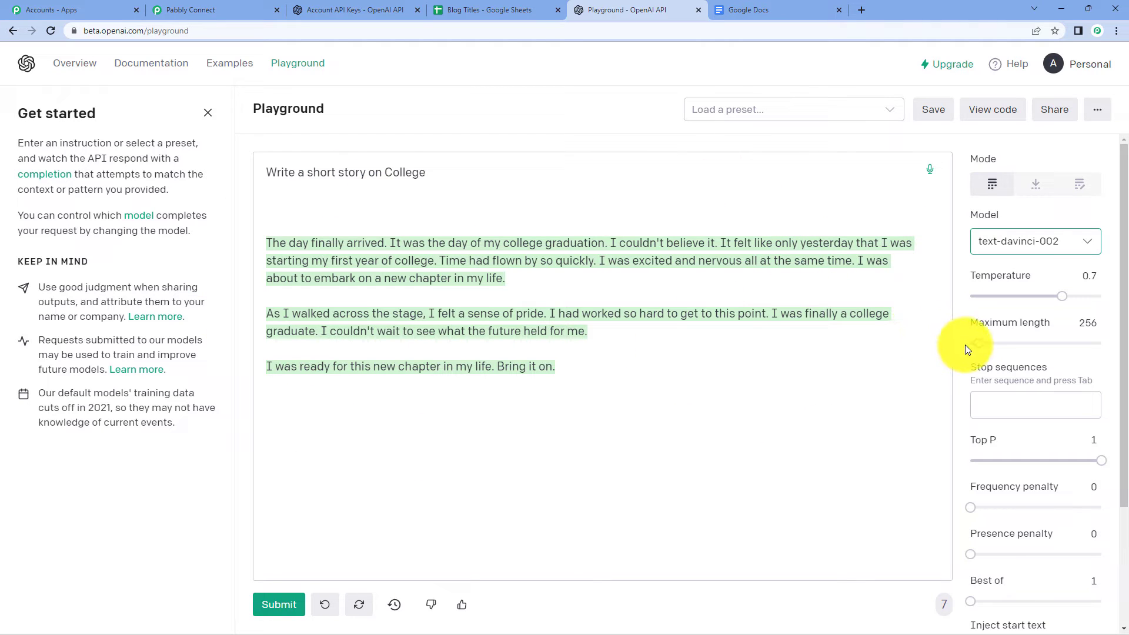
left_click_drag(976, 343, 1002, 353)
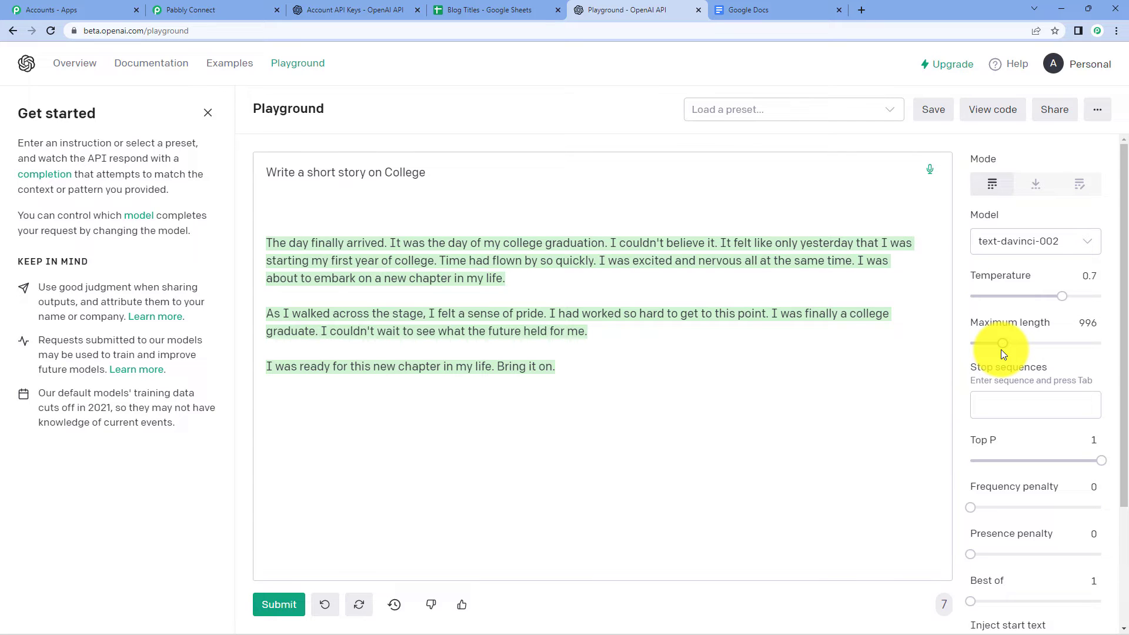
left_click(906, 326)
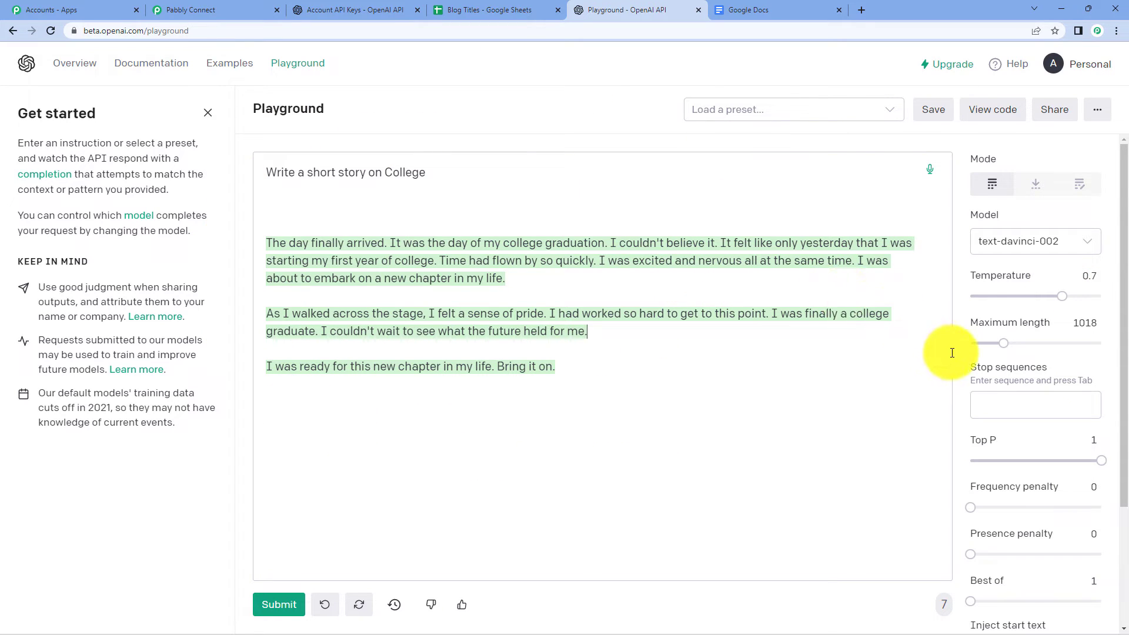
- Add "//@@" as a stop sequence for the Playground completion
mouse_move(984, 373)
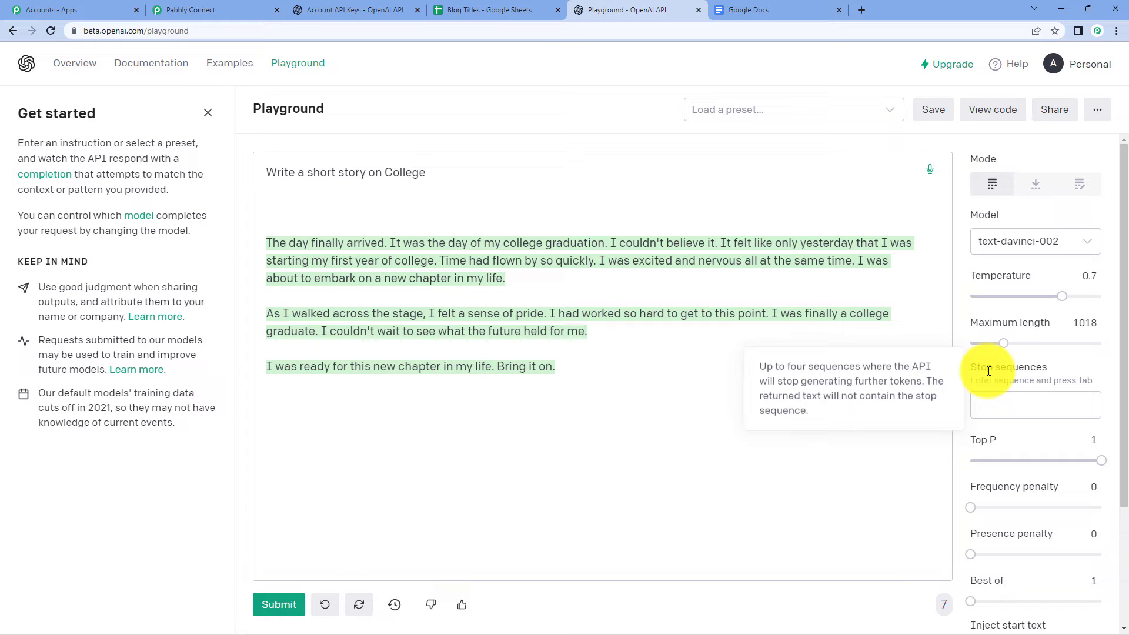
left_click(990, 400)
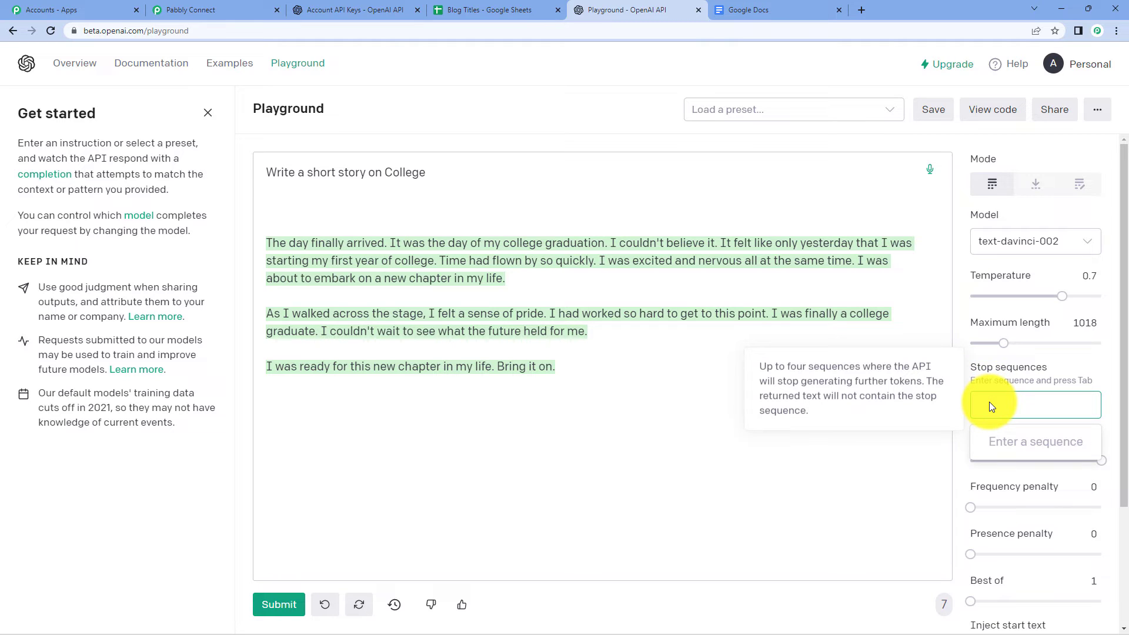
type("//AA")
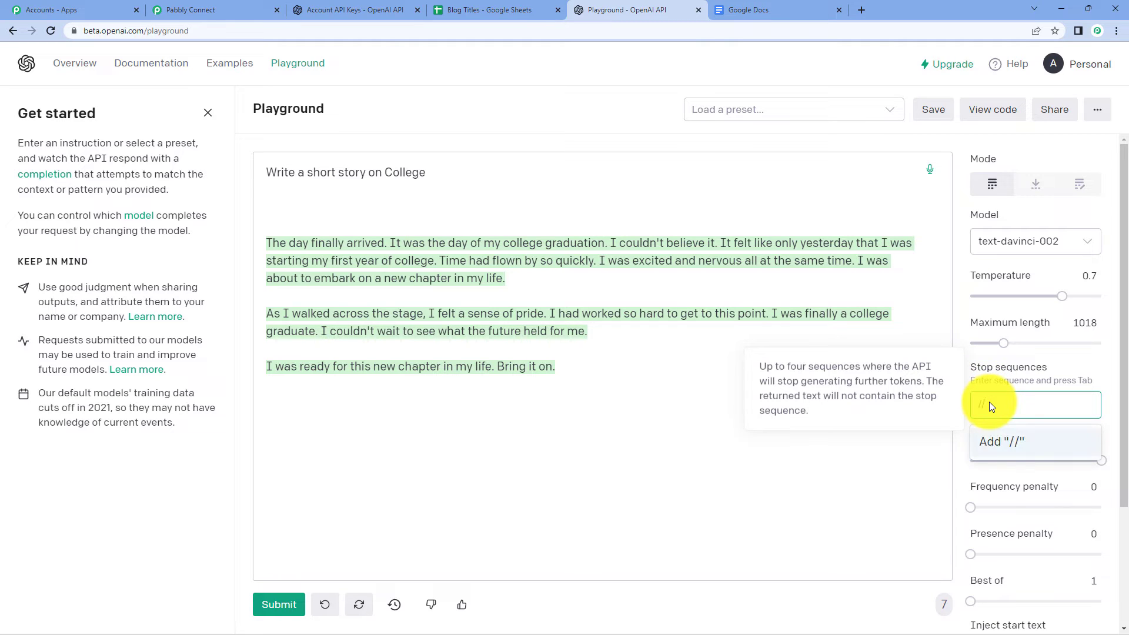
key("BackSpace")
key("BackSpace")
type("@@")
left_click(913, 476)
left_click(1015, 408)
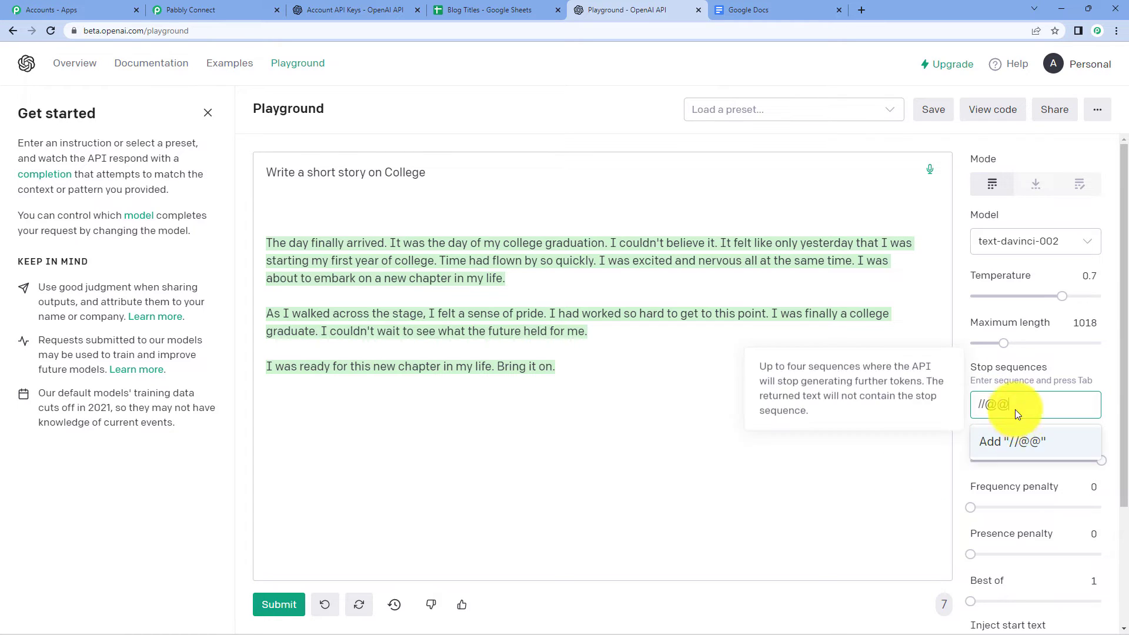
left_click(1031, 453)
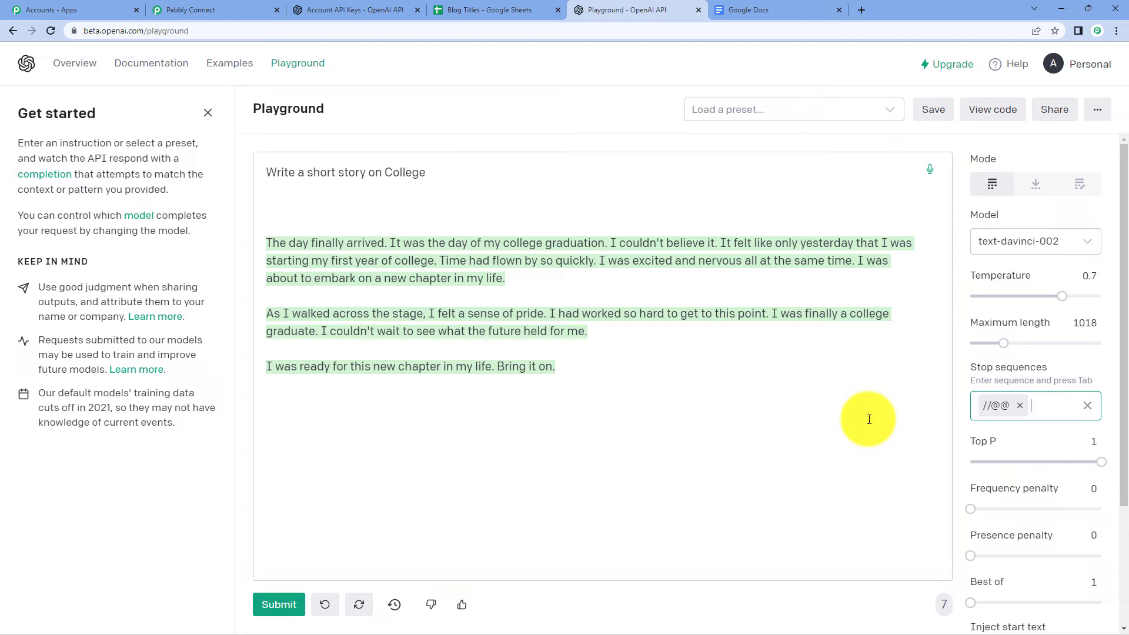
- Examine the descriptions of the Top P, Frequency penalty, Presence penalty and Best of settings
scroll(972, 411, "down", 1)
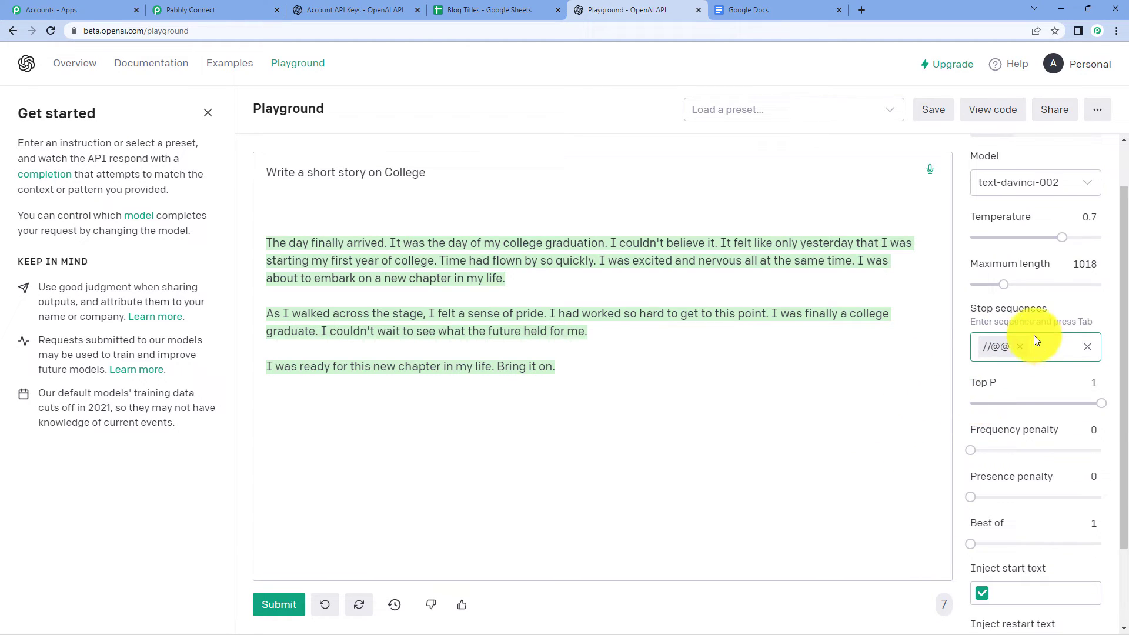
mouse_move(992, 315)
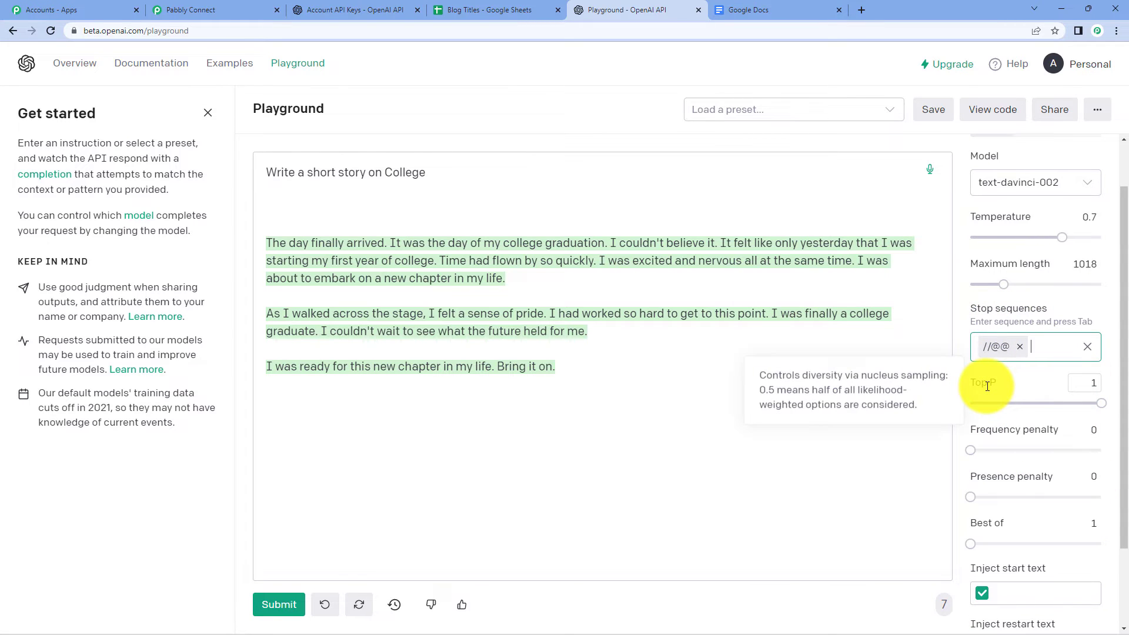
mouse_move(1013, 447)
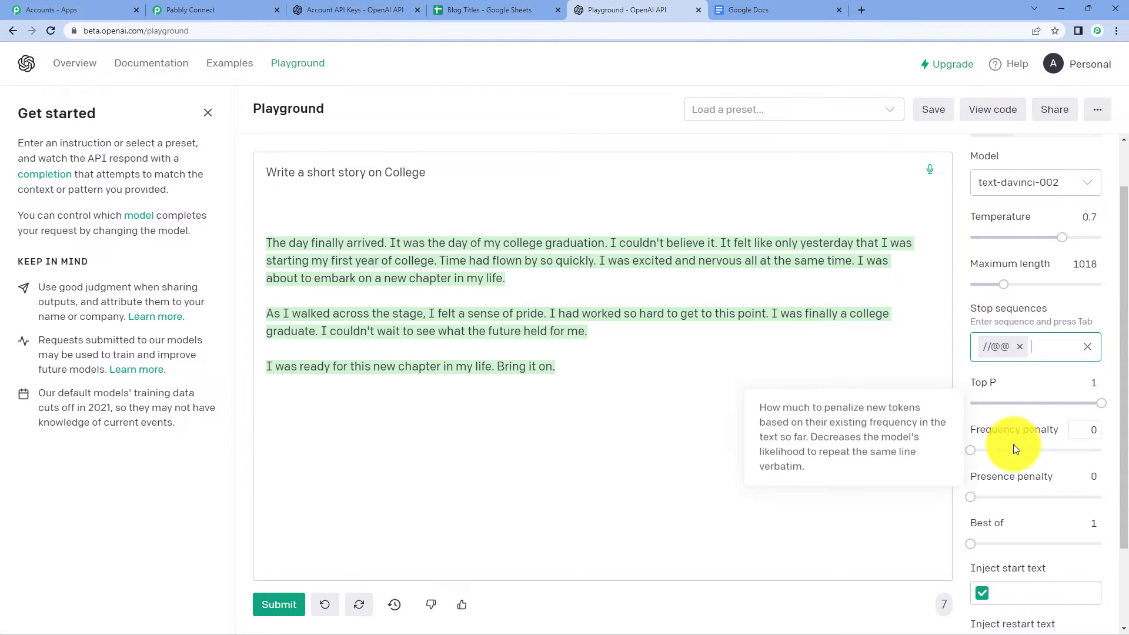
scroll(1013, 443, "down", 1)
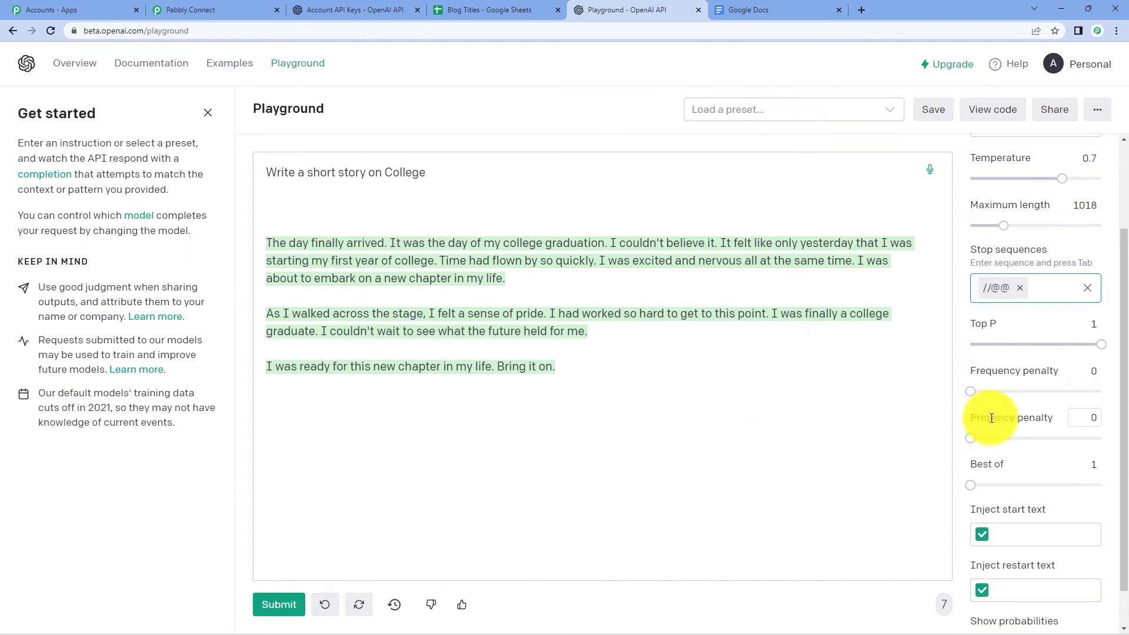
mouse_move(991, 418)
mouse_move(1003, 466)
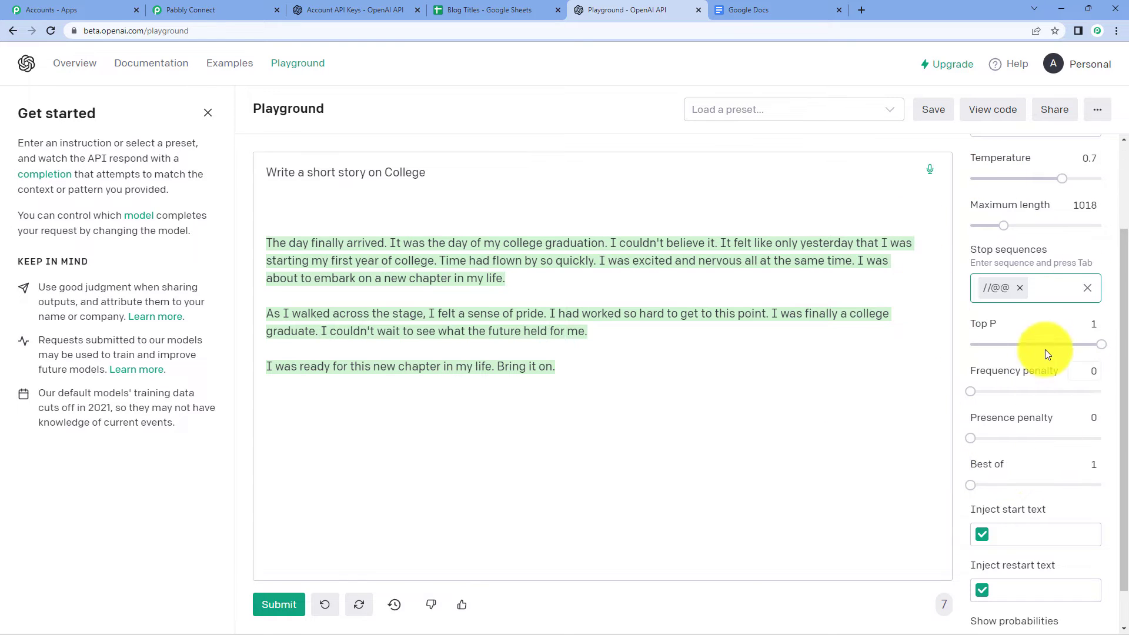
- Delete the generated college story and change "short story" to "blog" in the Playground prompt
left_click_drag(268, 226, 593, 409)
key("BackSpace")
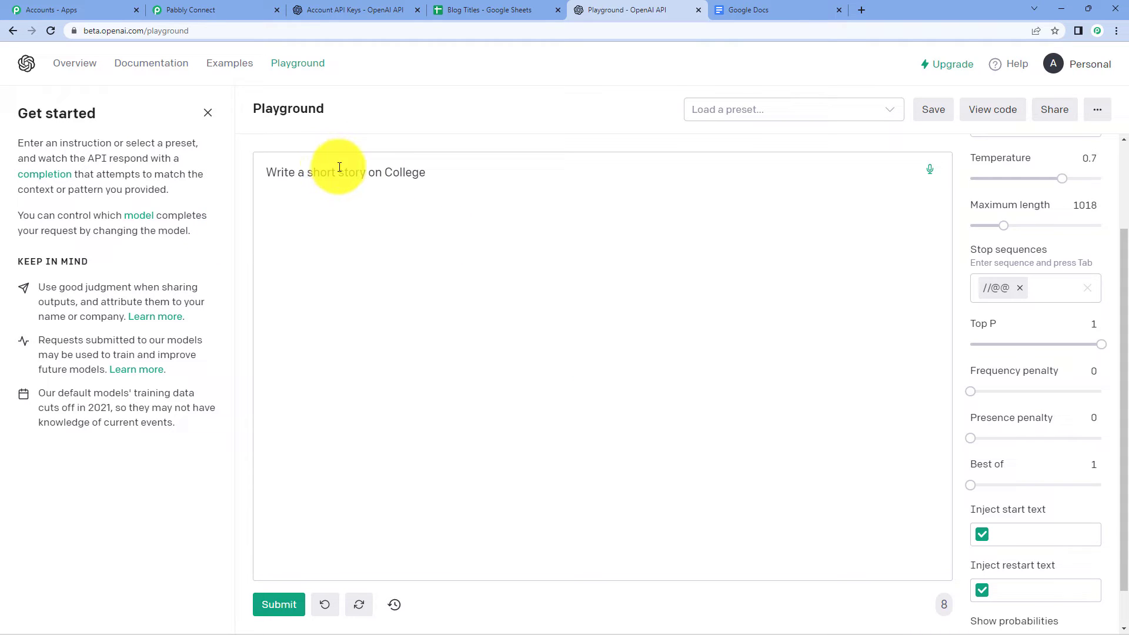
left_click(368, 180)
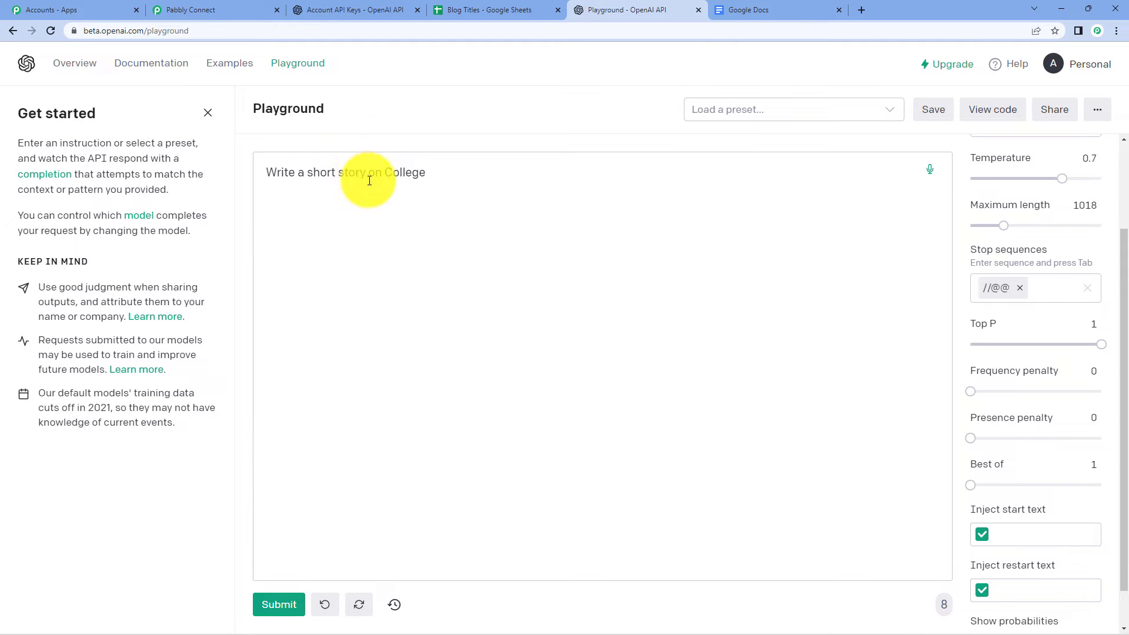
key("BackSpace")
key("BackSpace")
key("BackSpace")
key("BackSpace")
key("BackSpace")
key("BackSpace")
key("BackSpace")
key("BackSpace")
key("BackSpace")
key("BackSpace")
key("BackSpace")
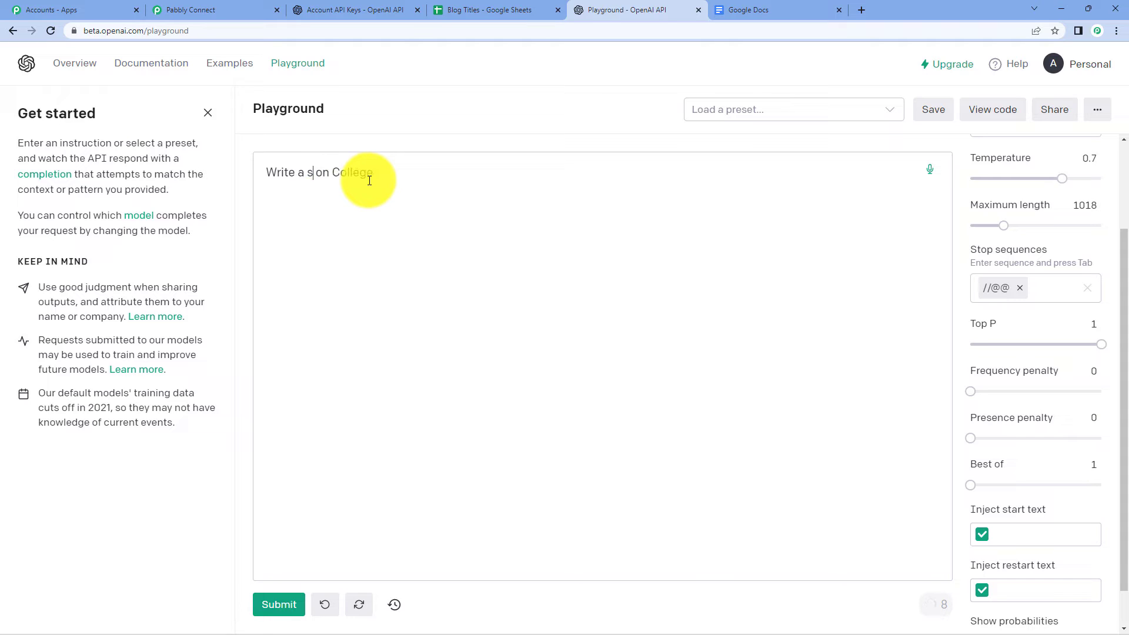
type("blog")
- Replace "College" with "Social Media" so the prompt reads "Write a blog on Social Media"
left_click(389, 176)
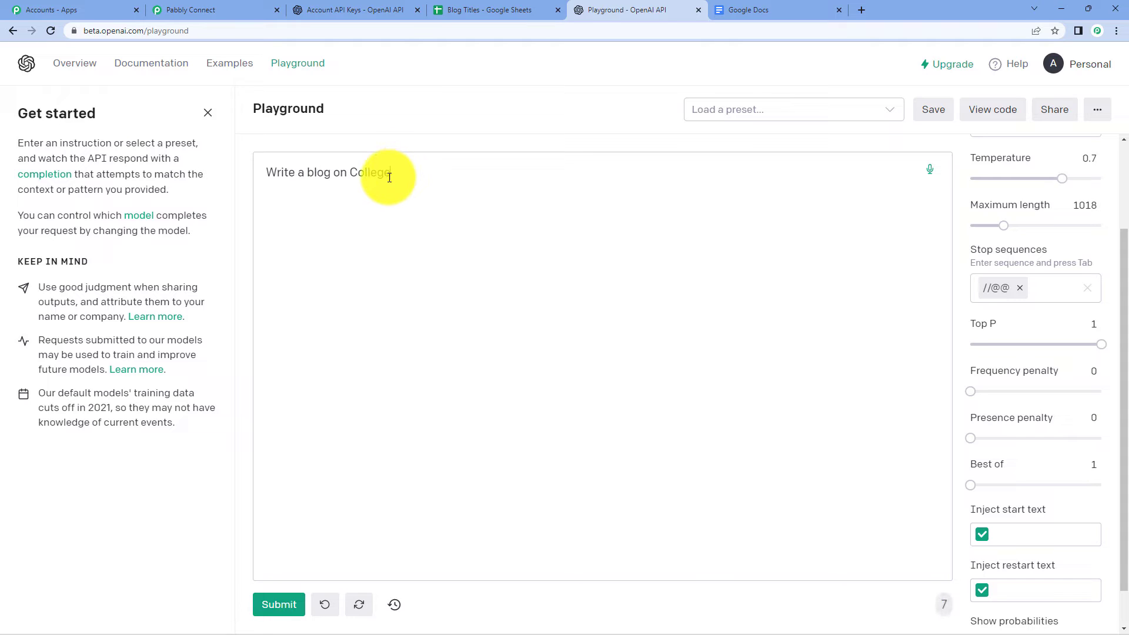
key("BackSpace")
key("BackSpace")
key("BackSpace")
key("BackSpace")
key("BackSpace")
key("BackSpace")
key("BackSpace")
key("BackSpace")
type("Social Media")
- Add "//@@" on a separate line below the prompt and submit it for generation
left_click(353, 206)
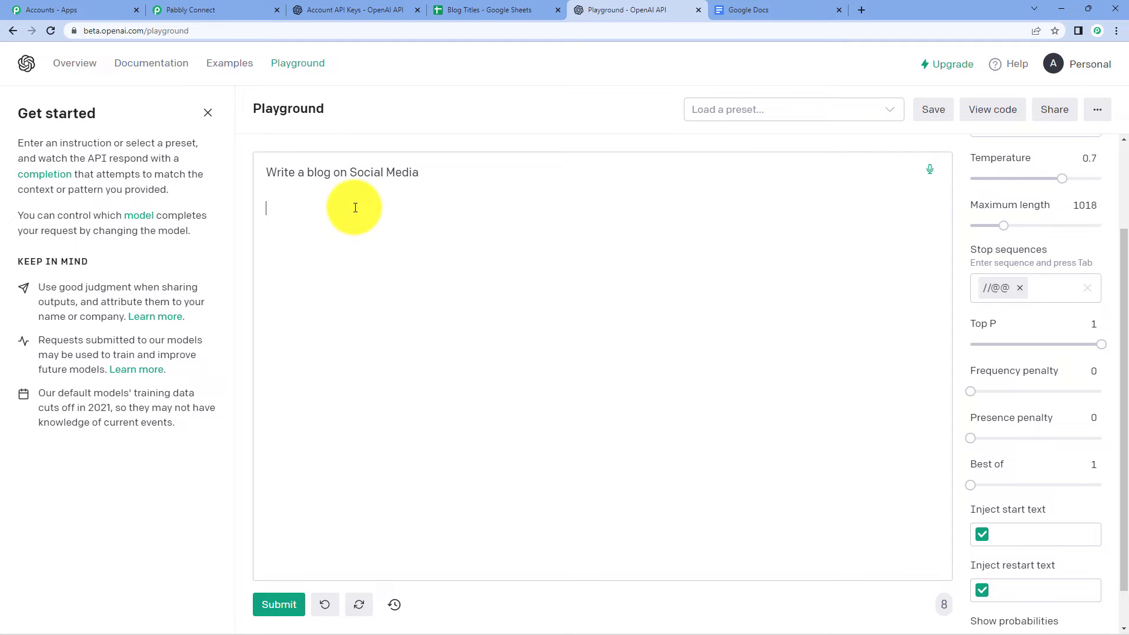
type("//@@")
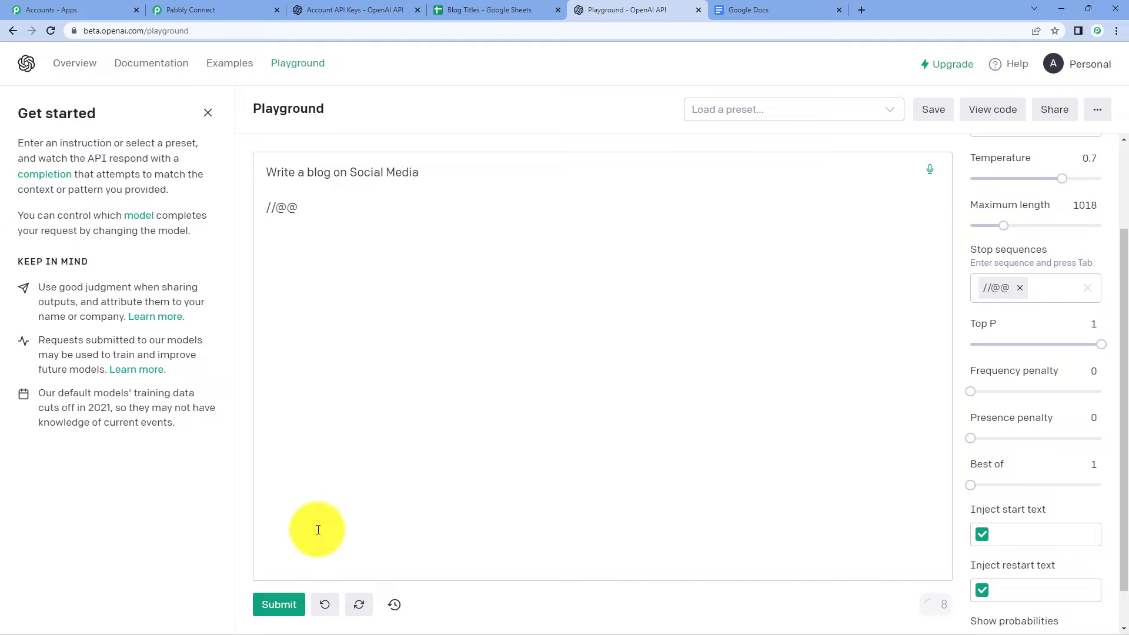
left_click(288, 605)
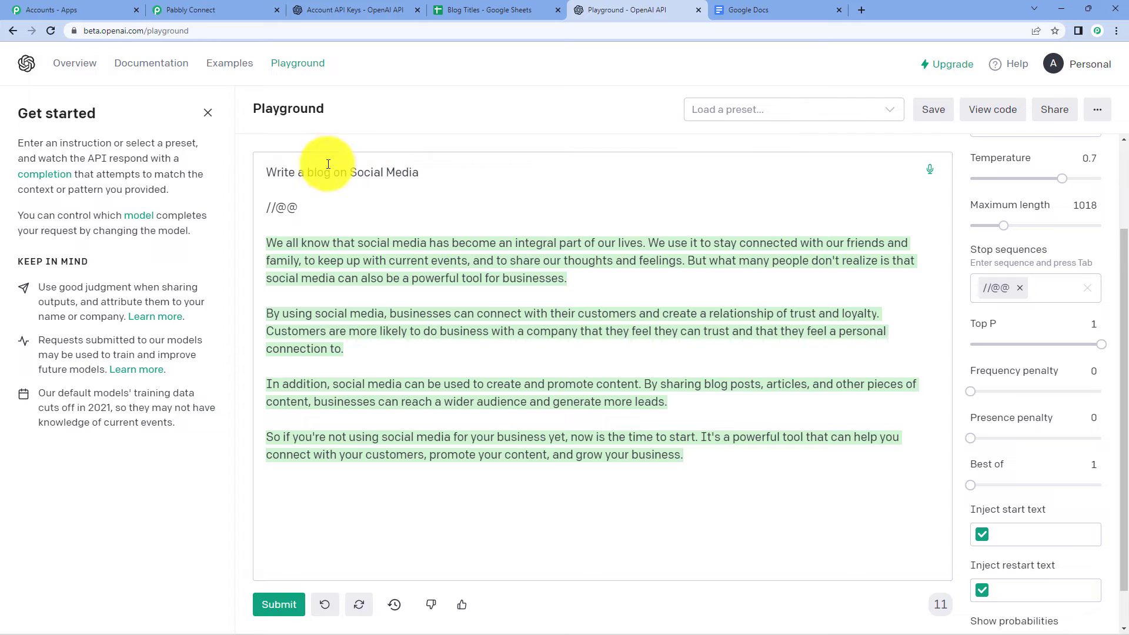
- Switch to Pabbly Connect and choose text-davinci-002 (Most Used) as the AI model of the OpenAI Generate Content action
left_click(202, 5)
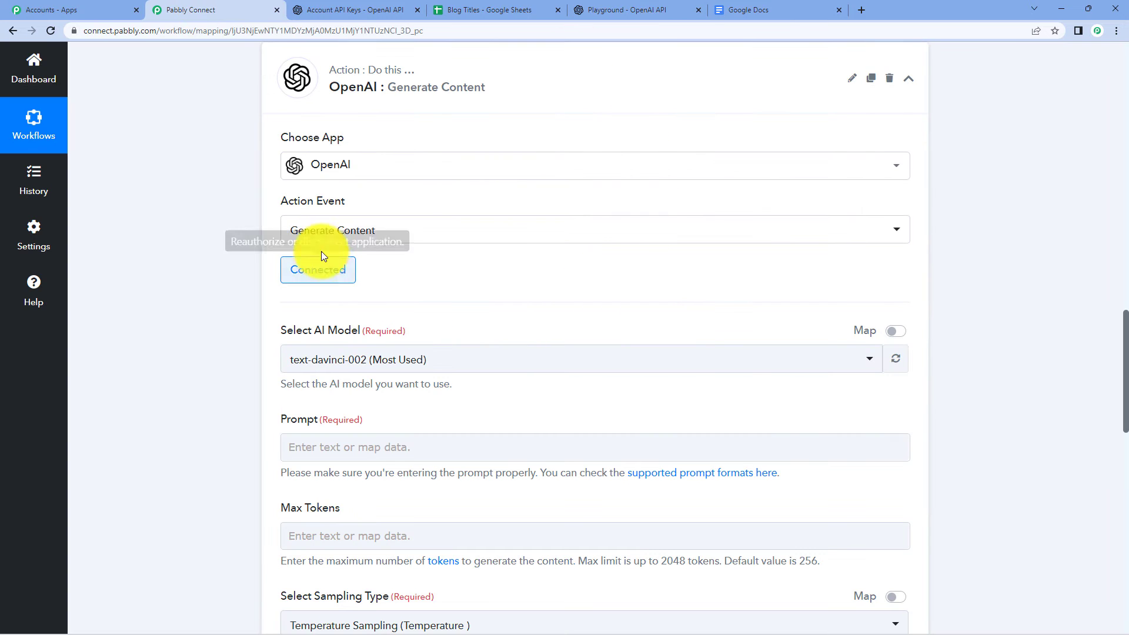
scroll(536, 209, "down", 2)
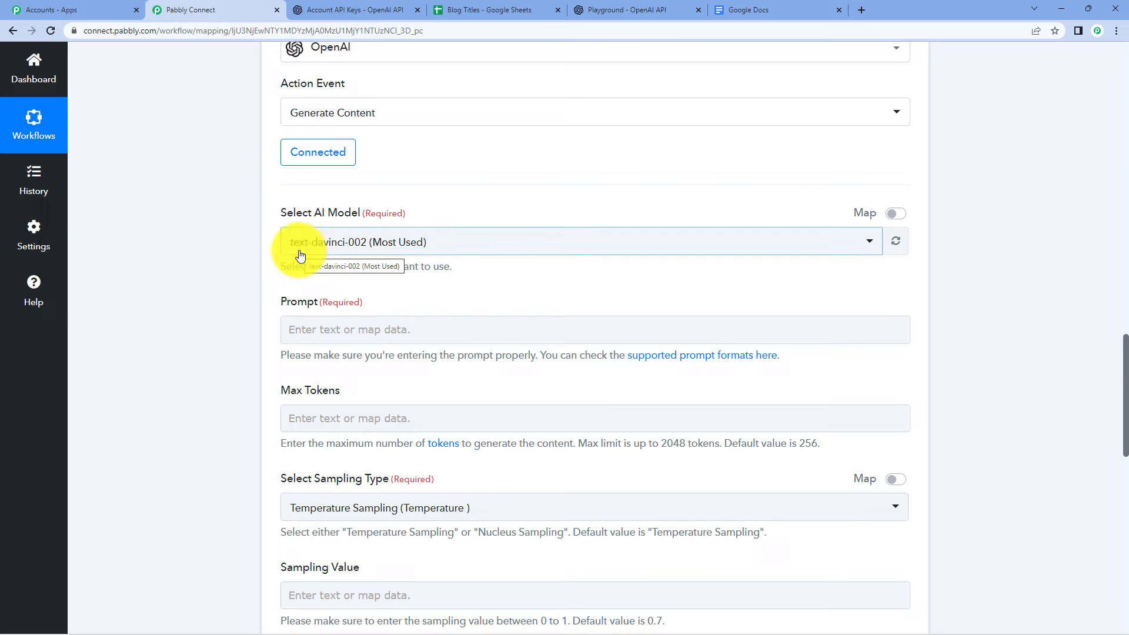
left_click(582, 242)
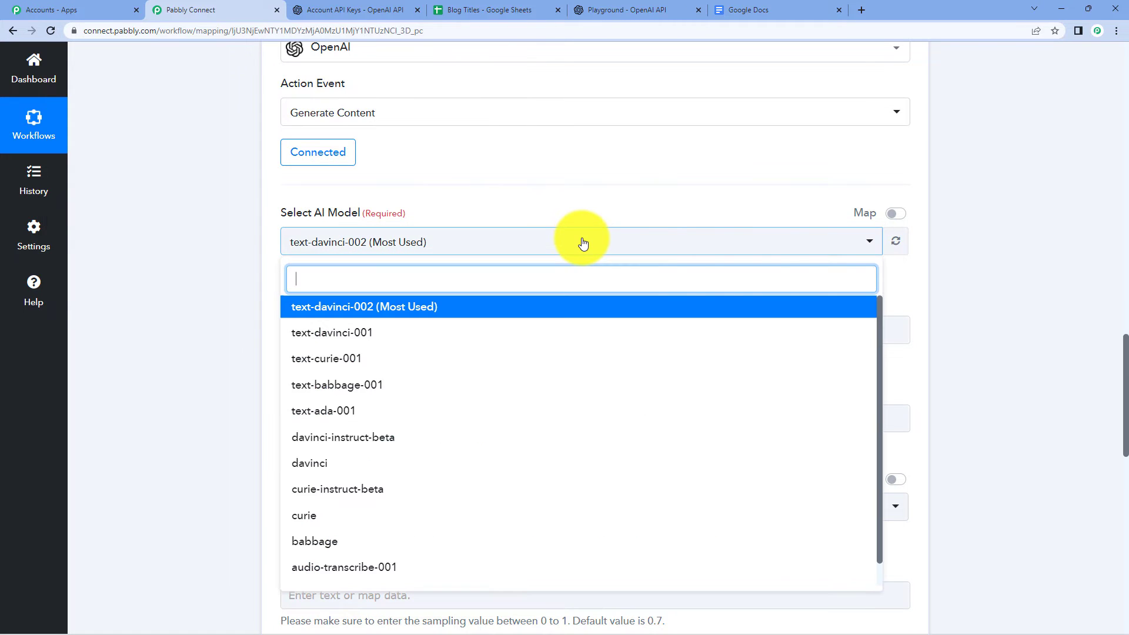
left_click(433, 310)
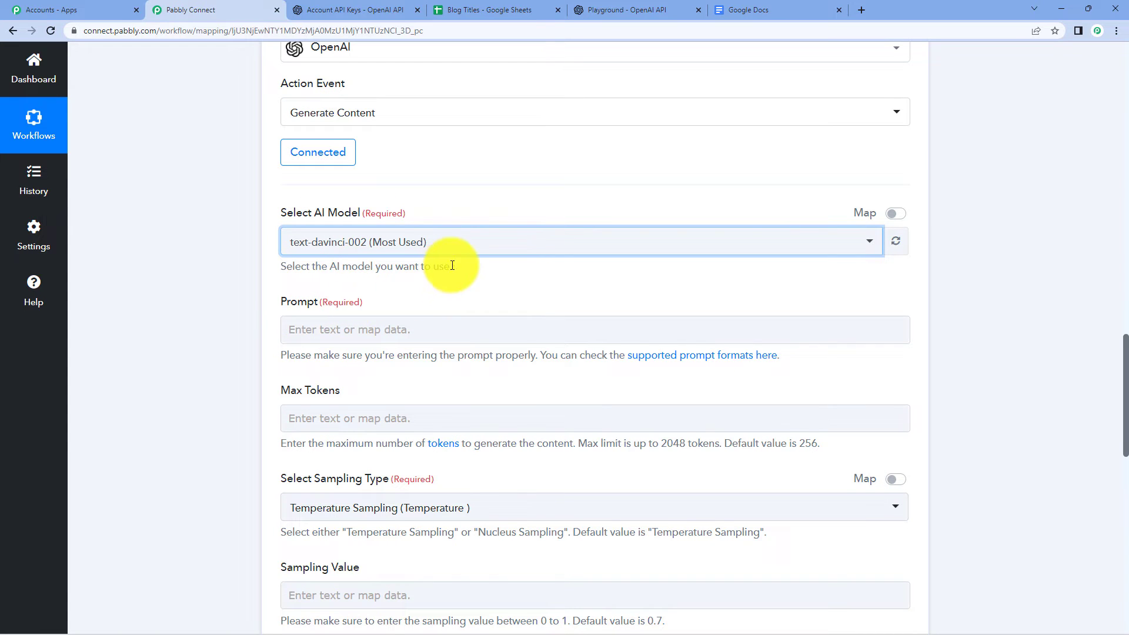
scroll(451, 265, "down", 1)
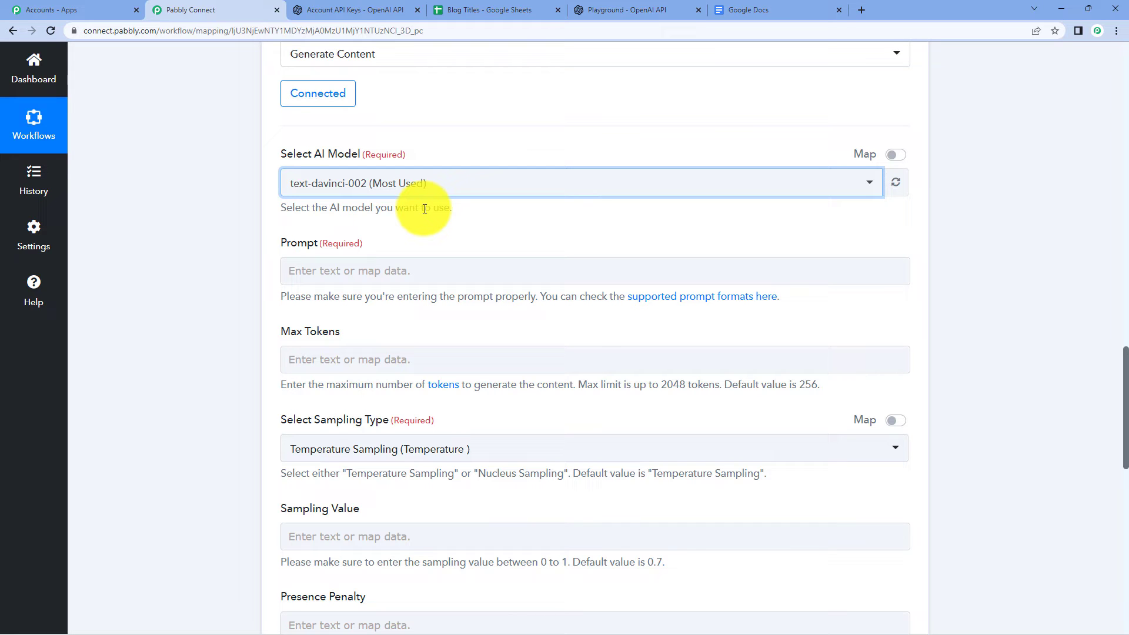
- Check the blog titles in the Google Sheet and start the OpenAI action's prompt with "Write a blog on -"
left_click(455, 9)
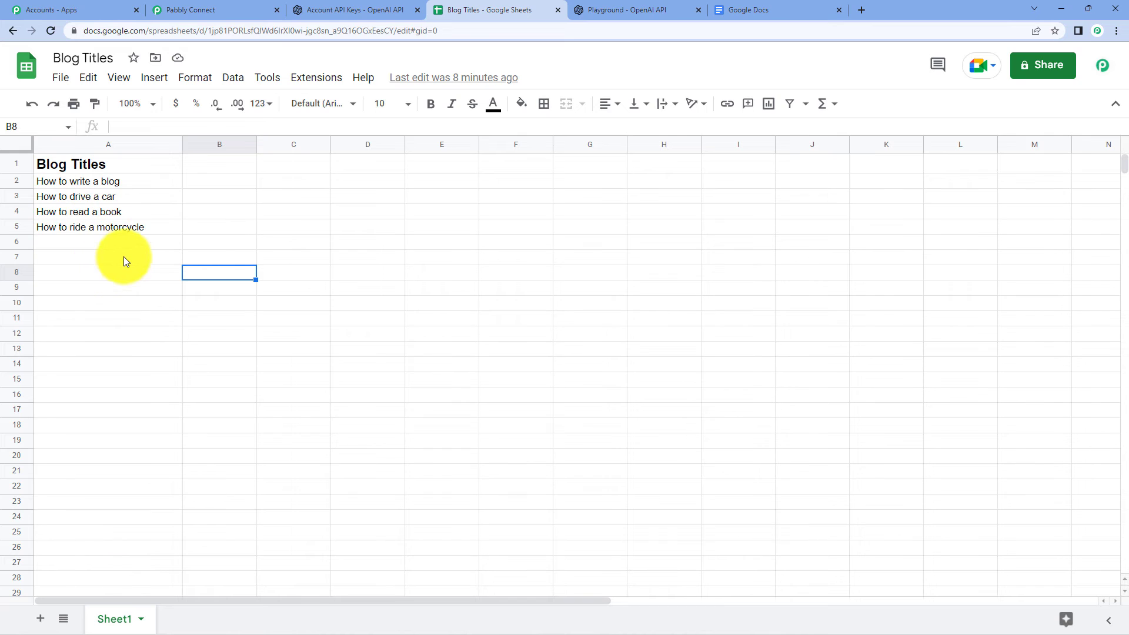
left_click(177, 9)
left_click(329, 270)
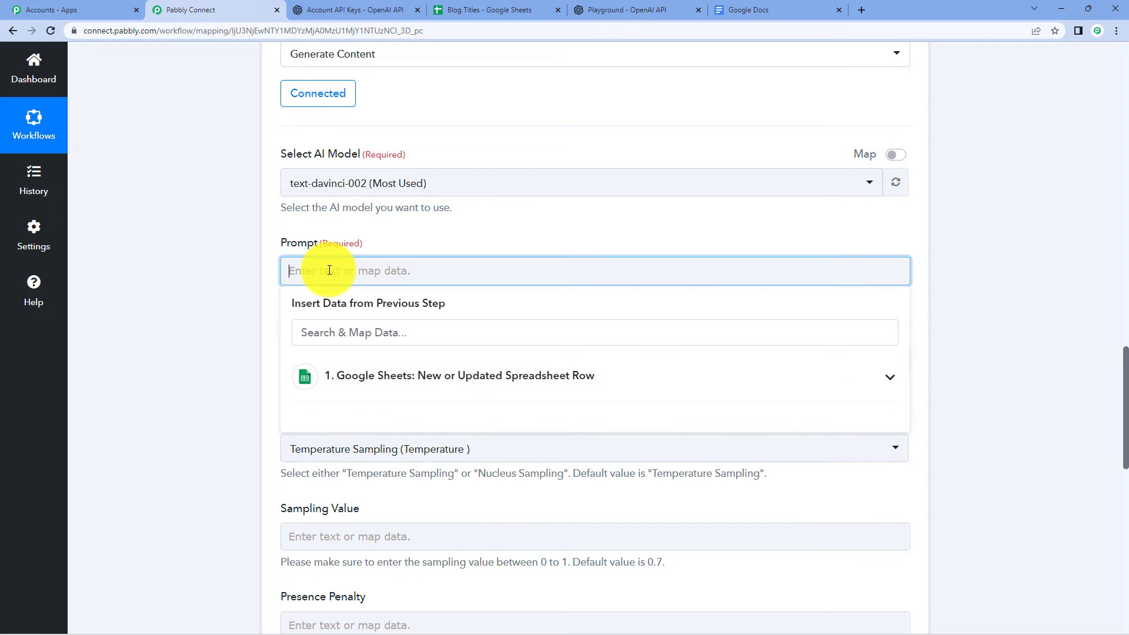
type("Write a blog on -")
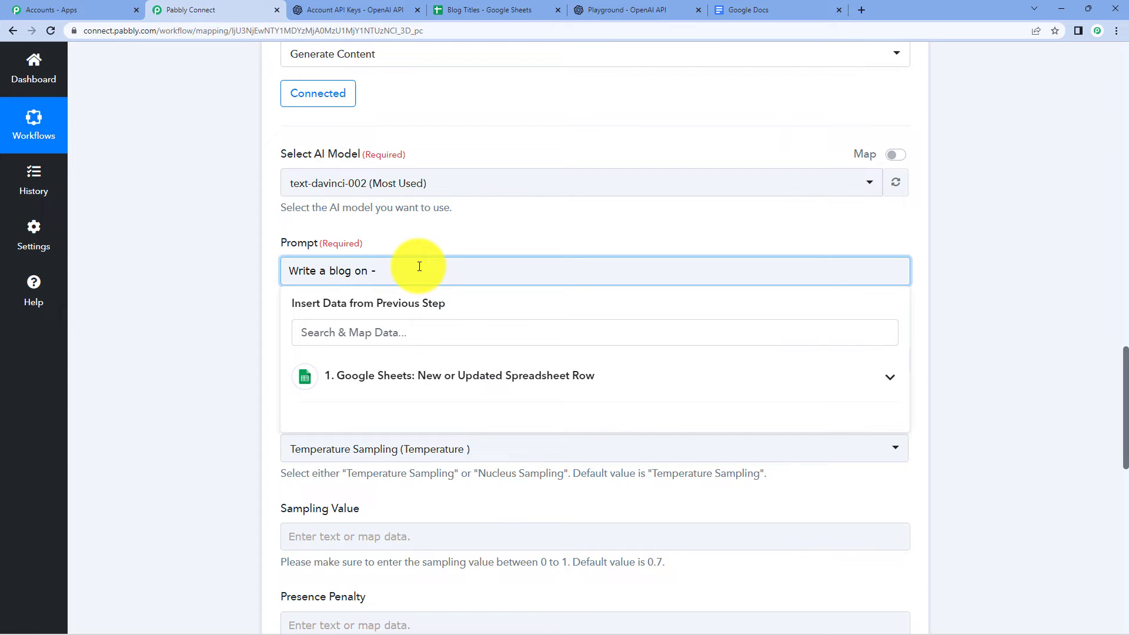
- Map the Blog Titles value from the Google Sheets trigger step to the end of the prompt
left_click(464, 10)
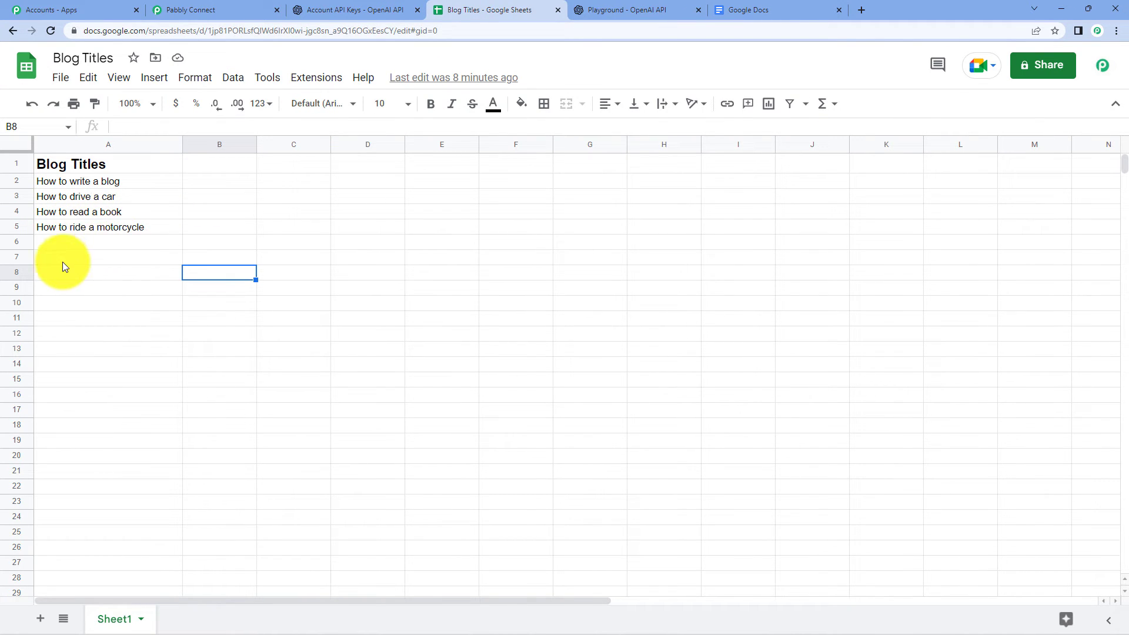
left_click(184, 4)
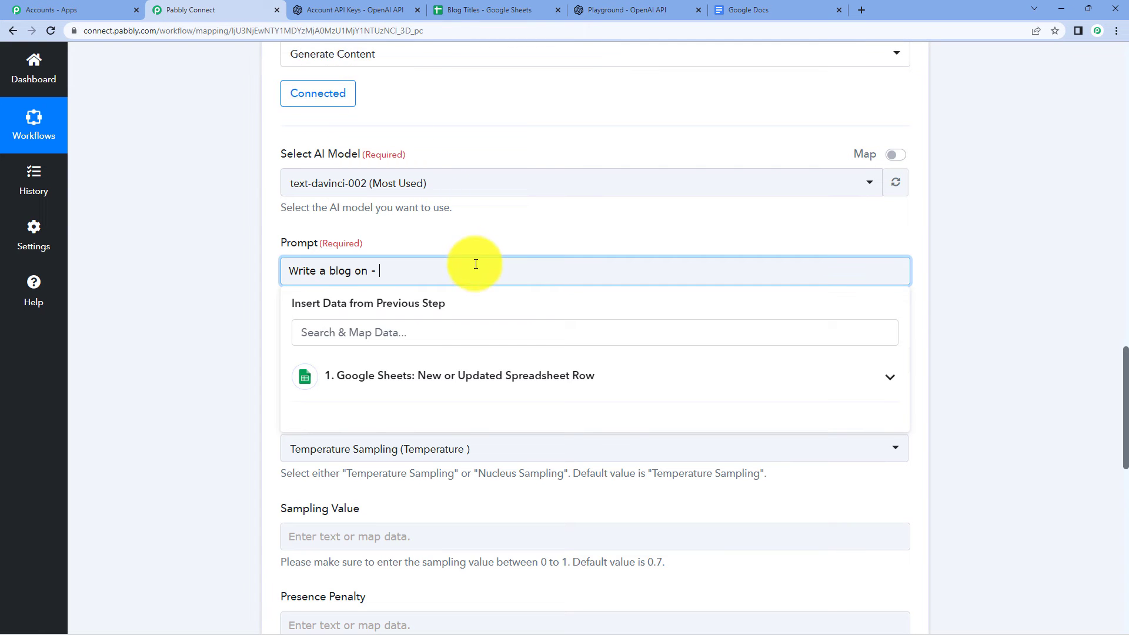
scroll(476, 264, "up", 10)
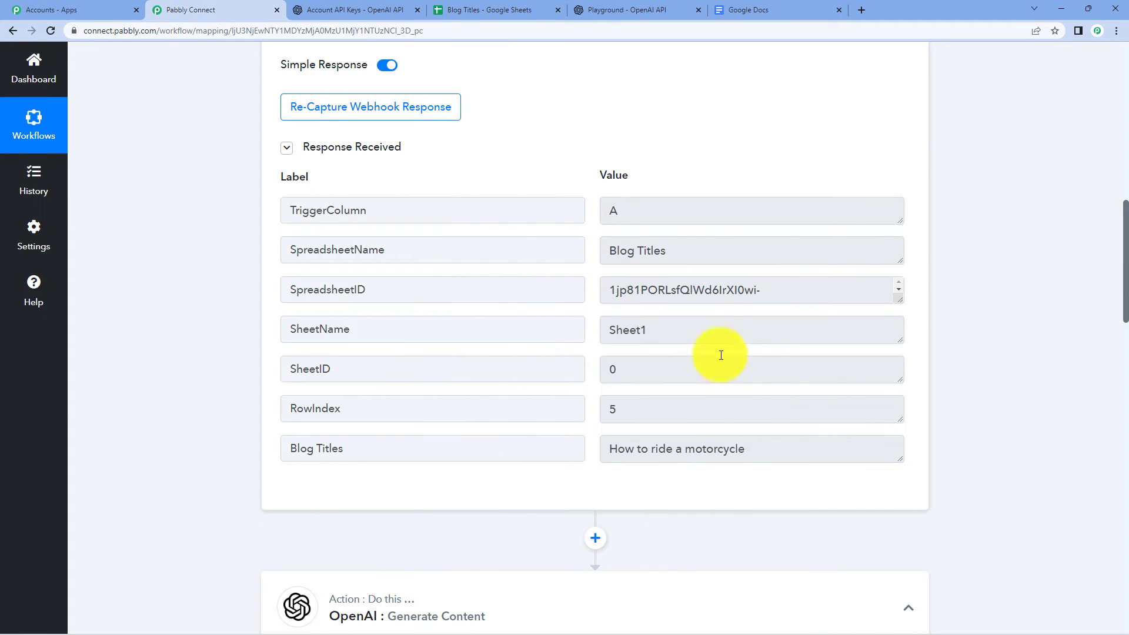
scroll(500, 79, "down", 10)
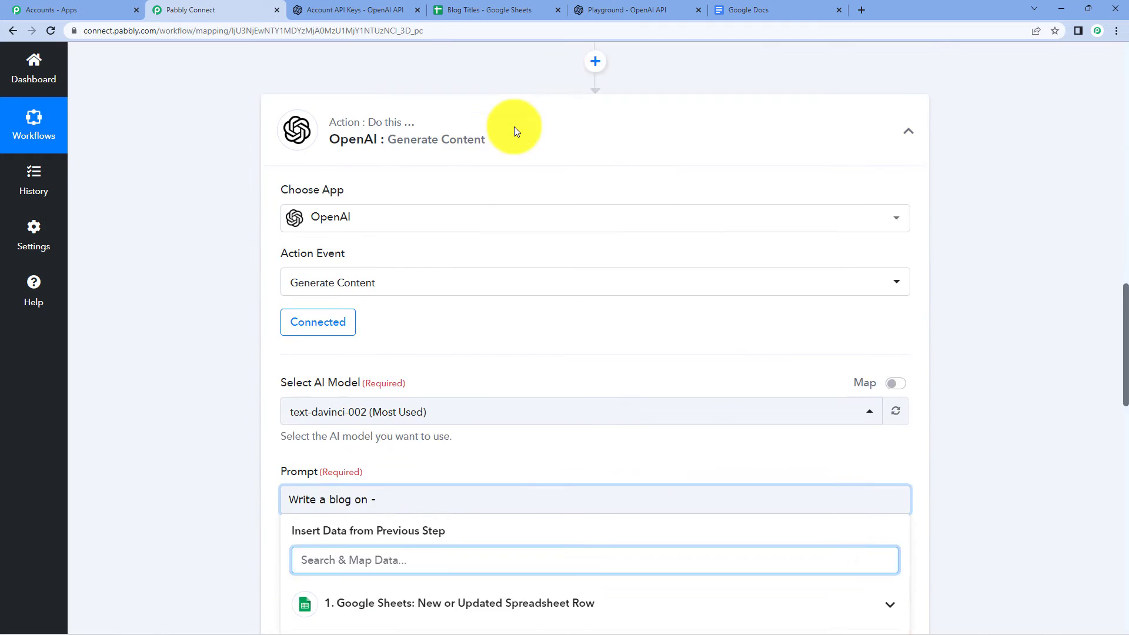
left_click(428, 258)
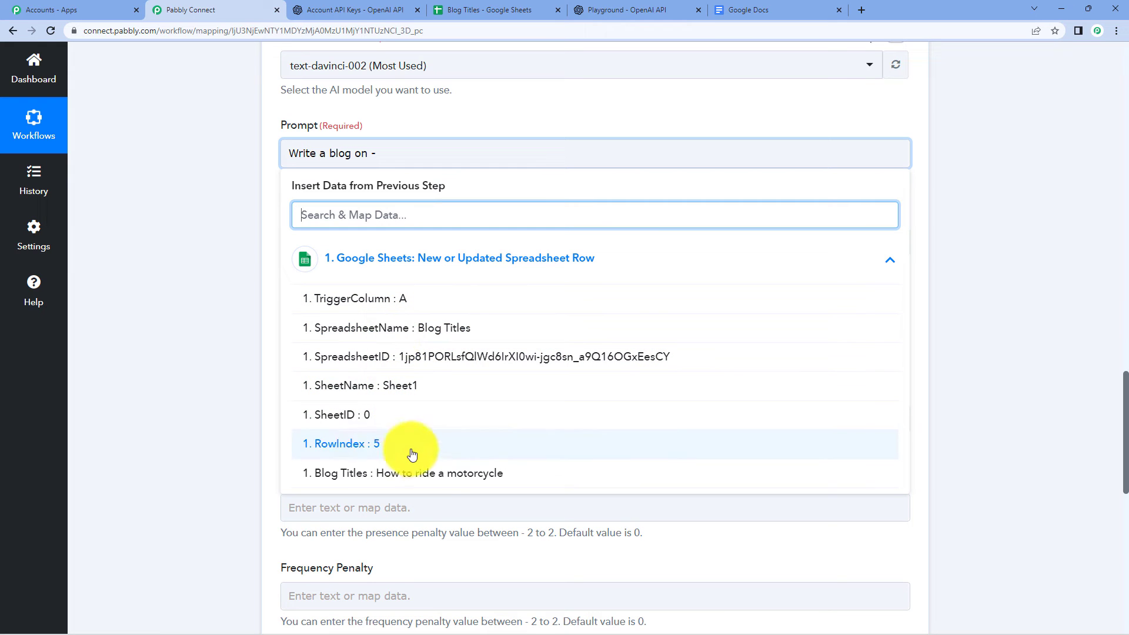
left_click(443, 480)
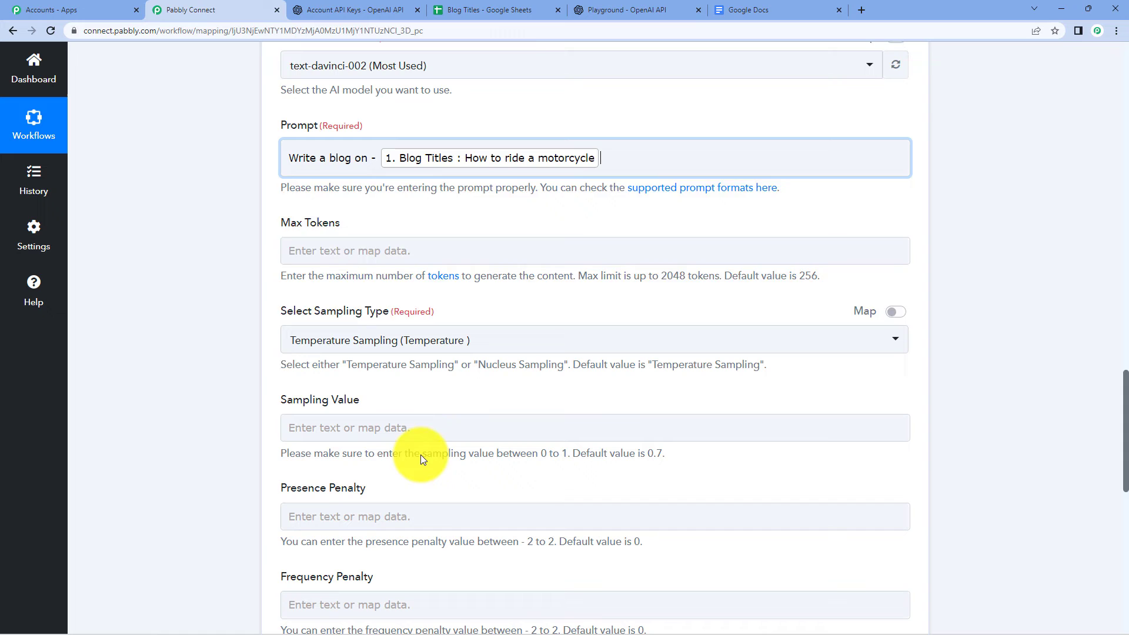
left_click(202, 307)
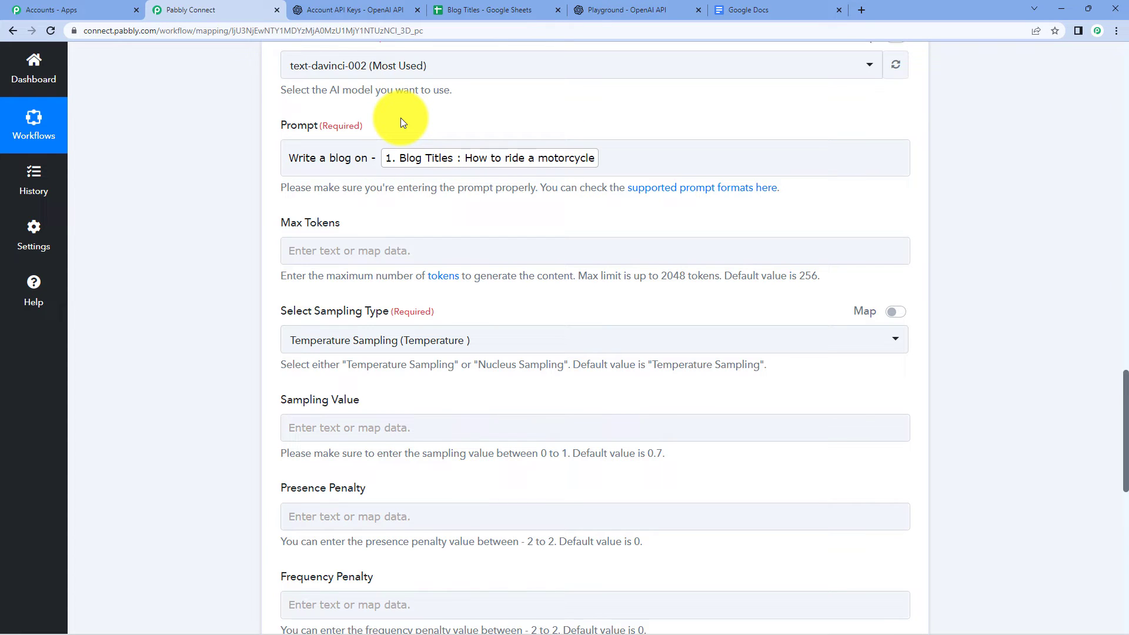
- Set Max Tokens to 1000 in the OpenAI action
left_click(449, 7)
left_click(165, 9)
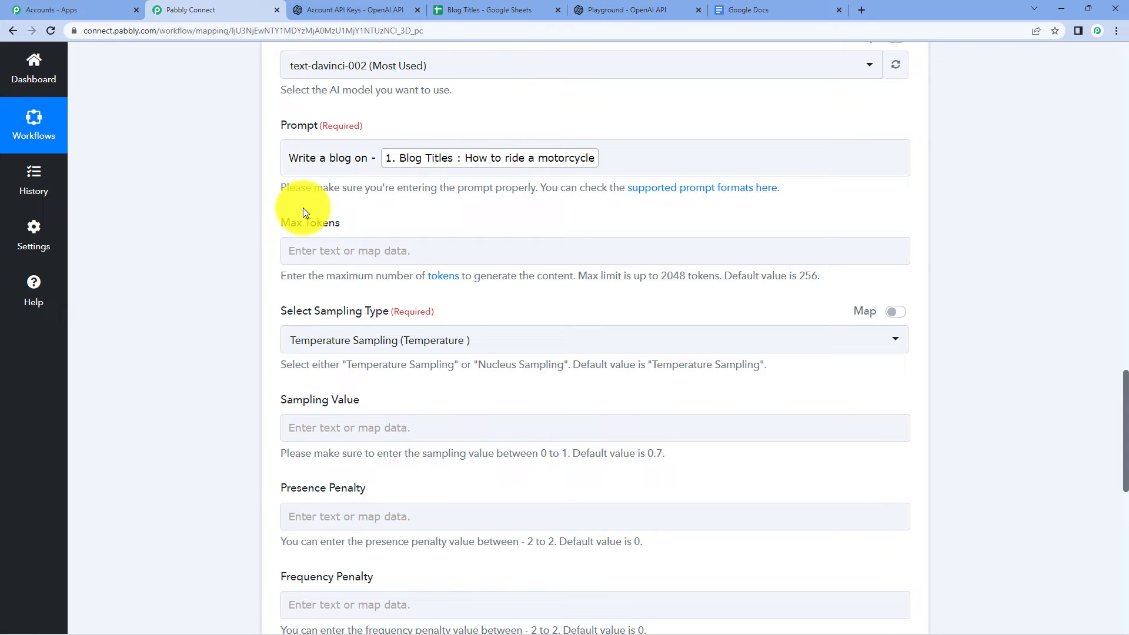
left_click(324, 252)
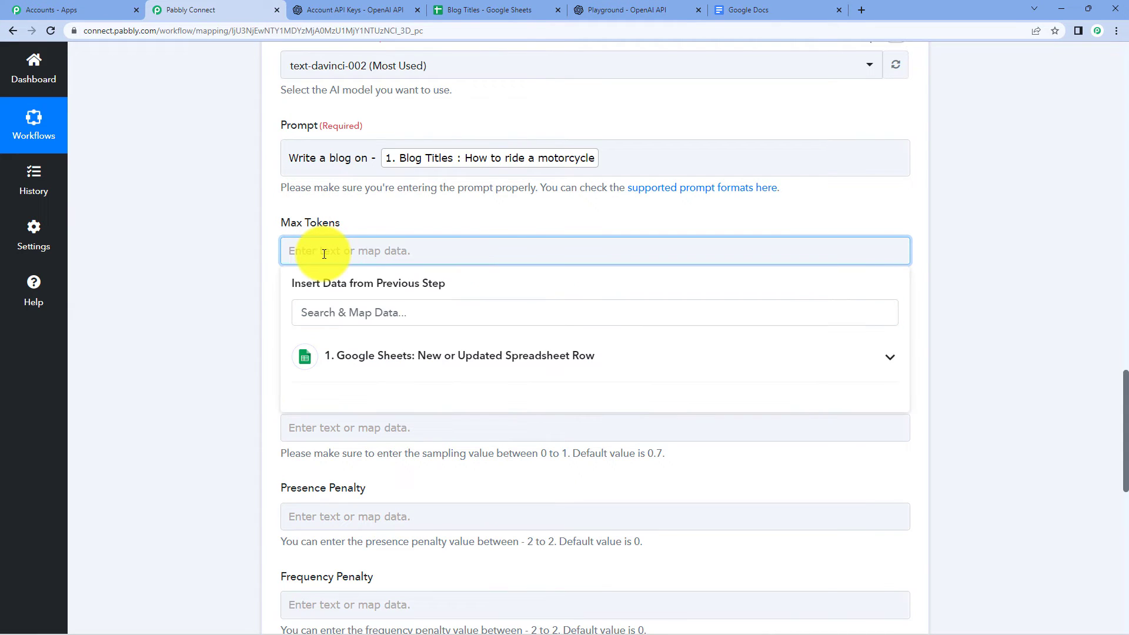
type("1000")
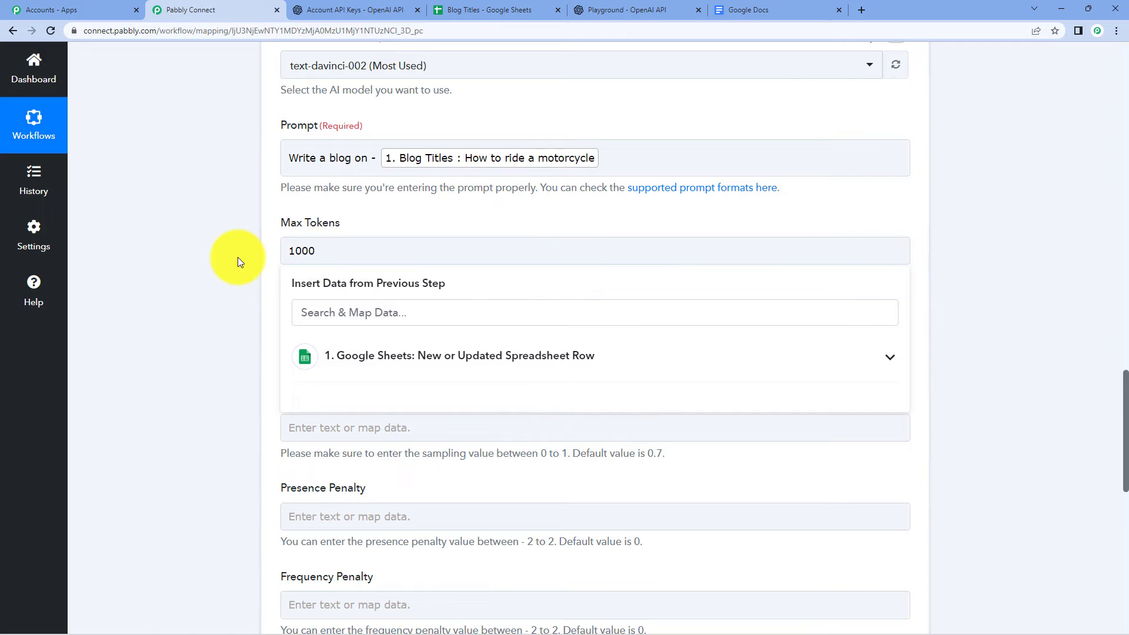
left_click(238, 256)
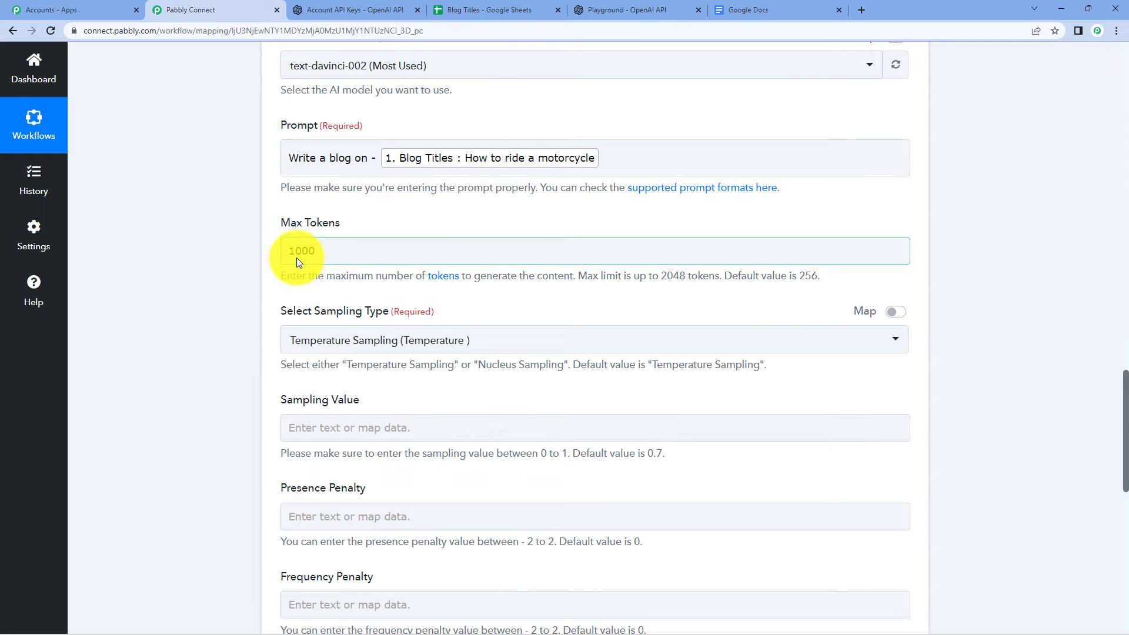
- Keep Temperature Sampling as the sampling type and set the sampling value to 0.7
scroll(359, 218, "down", 2)
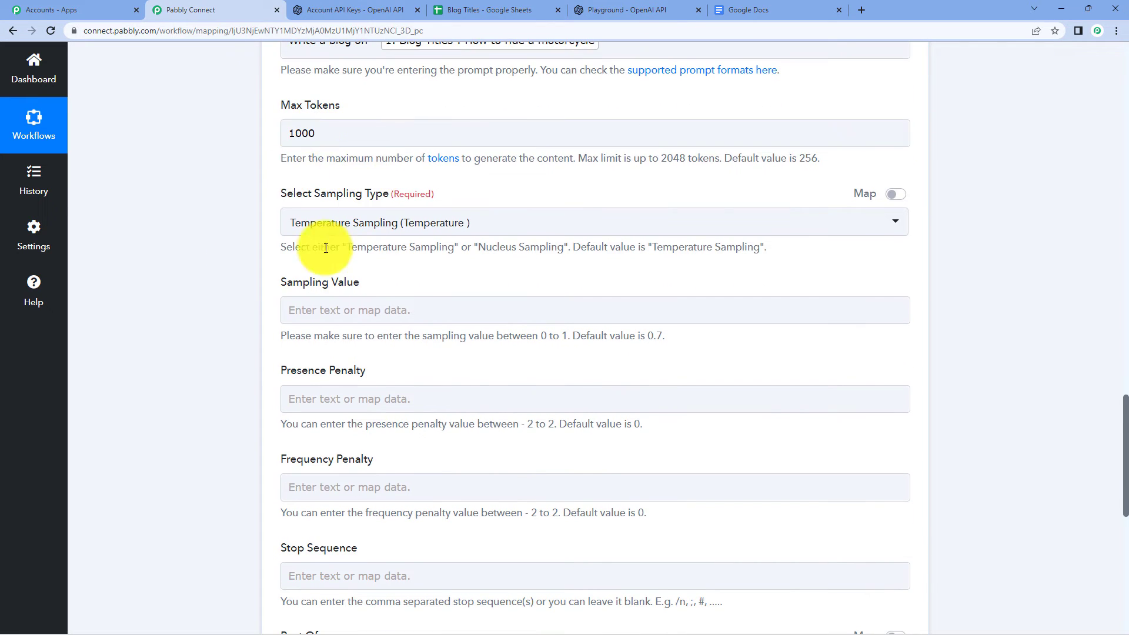
left_click(373, 233)
left_click(372, 234)
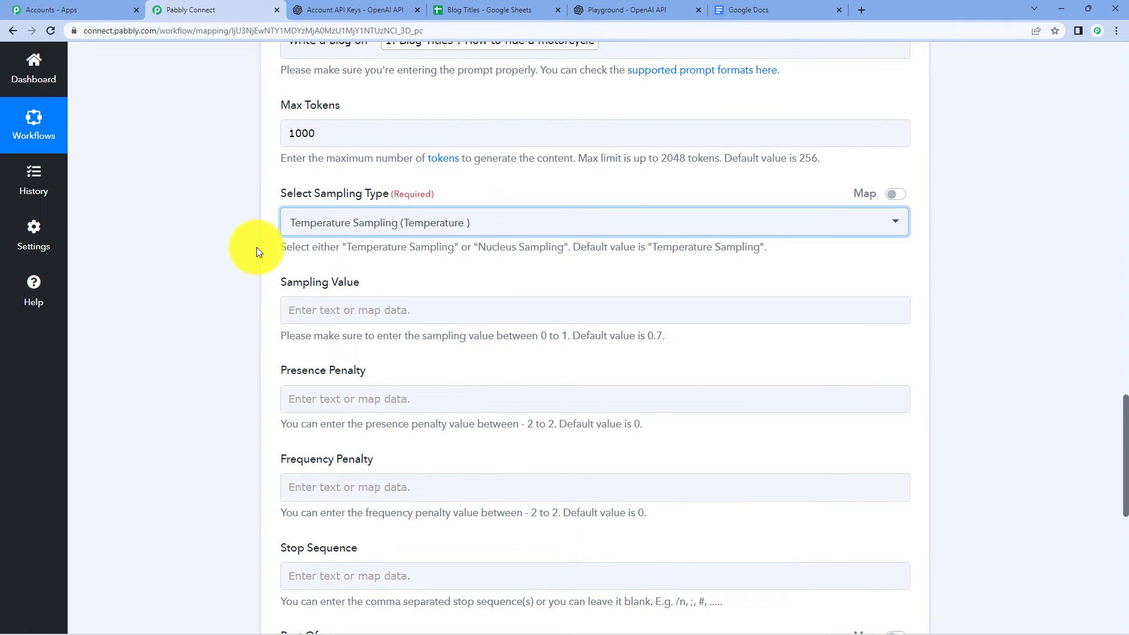
left_click(327, 310)
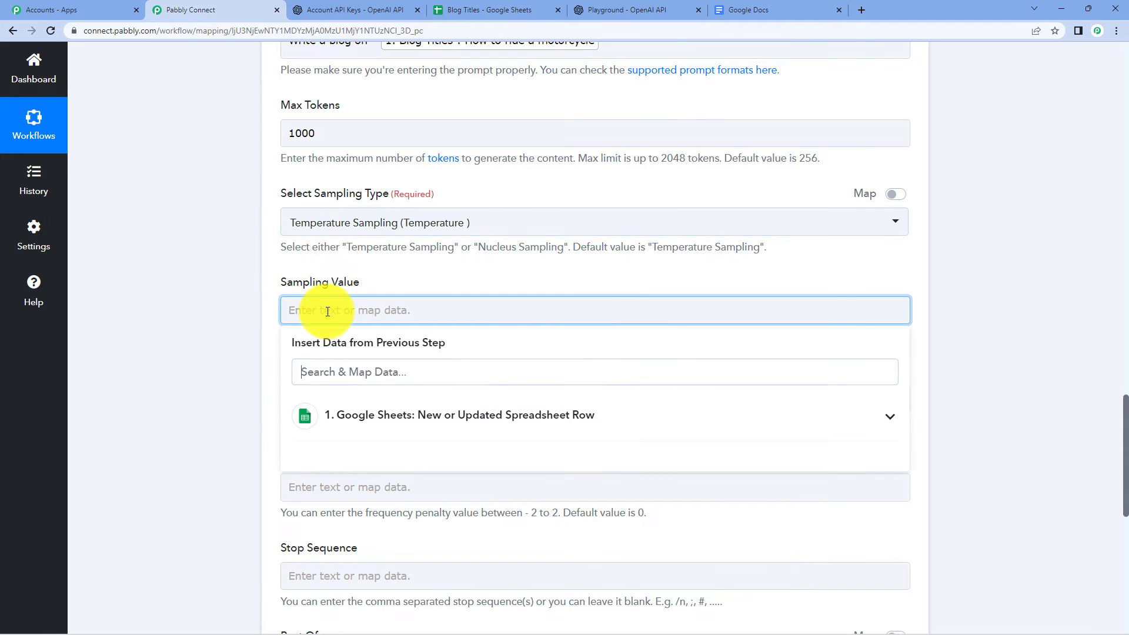
type("0.7")
left_click(216, 326)
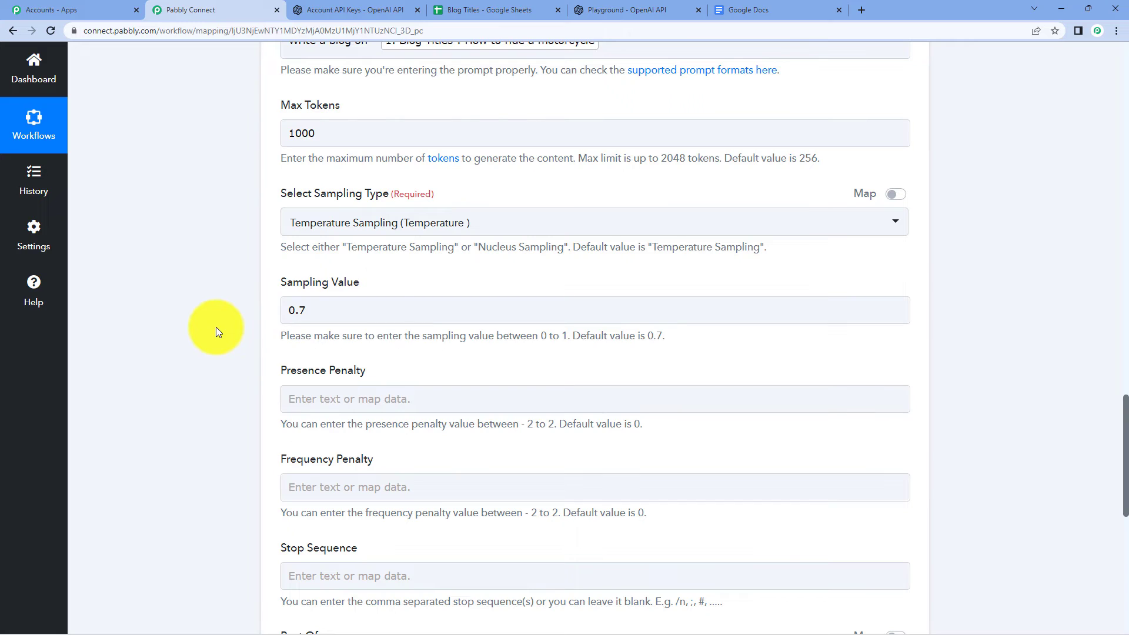
- Leave the penalties and stop sequence blank with Best Of at 1, then save the OpenAI action and send a test request
scroll(346, 251, "down", 3)
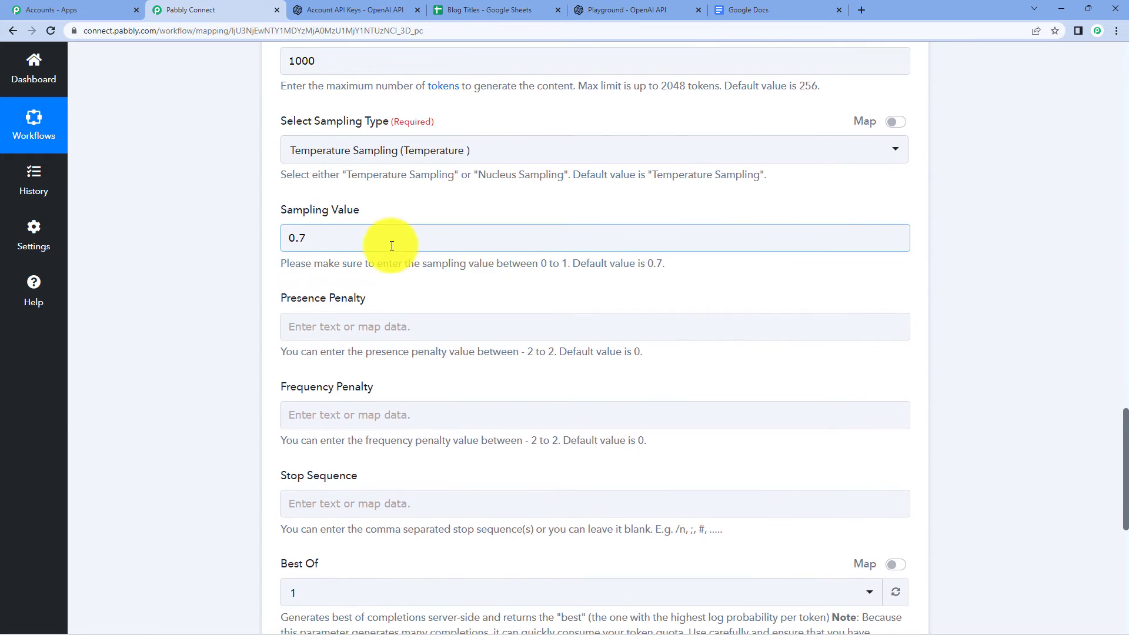
left_click(351, 230)
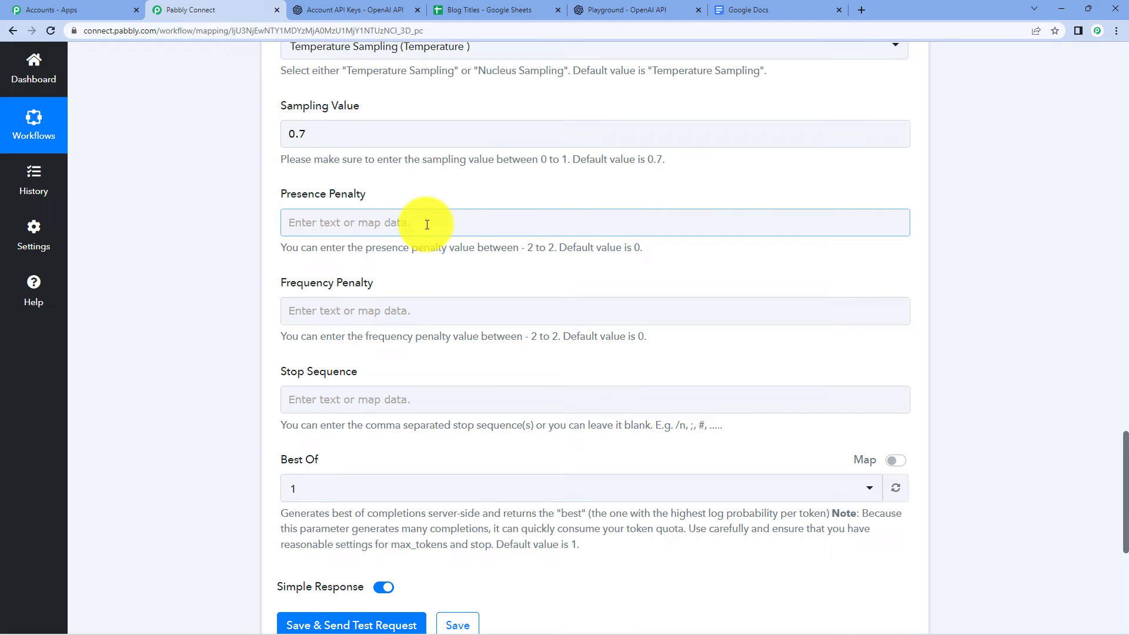
scroll(506, 284, "down", 4)
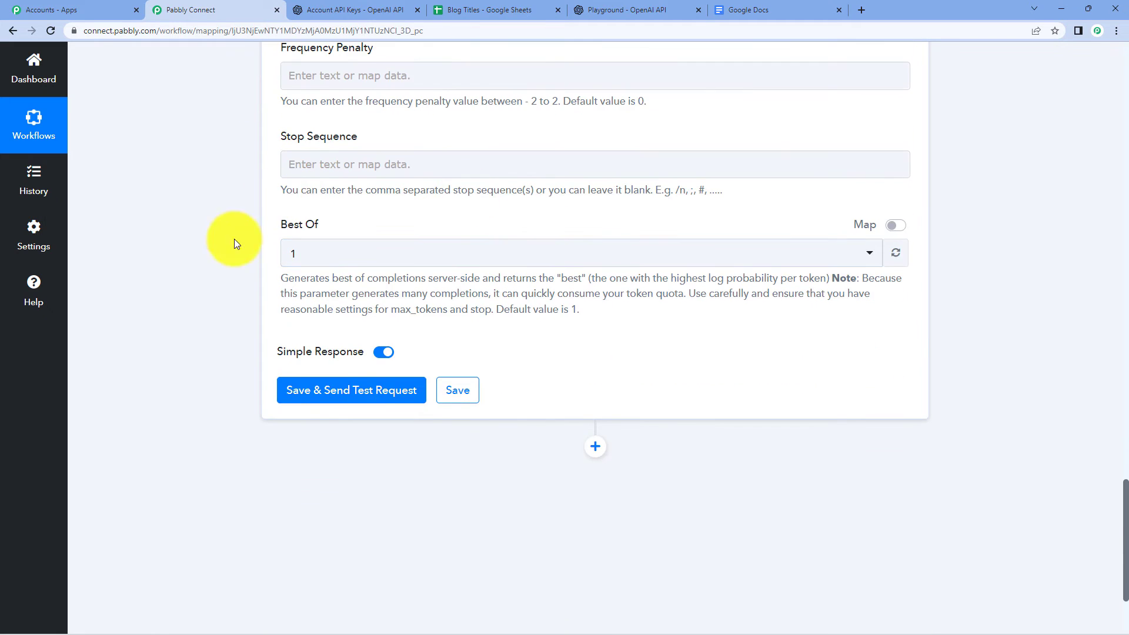
left_click(304, 391)
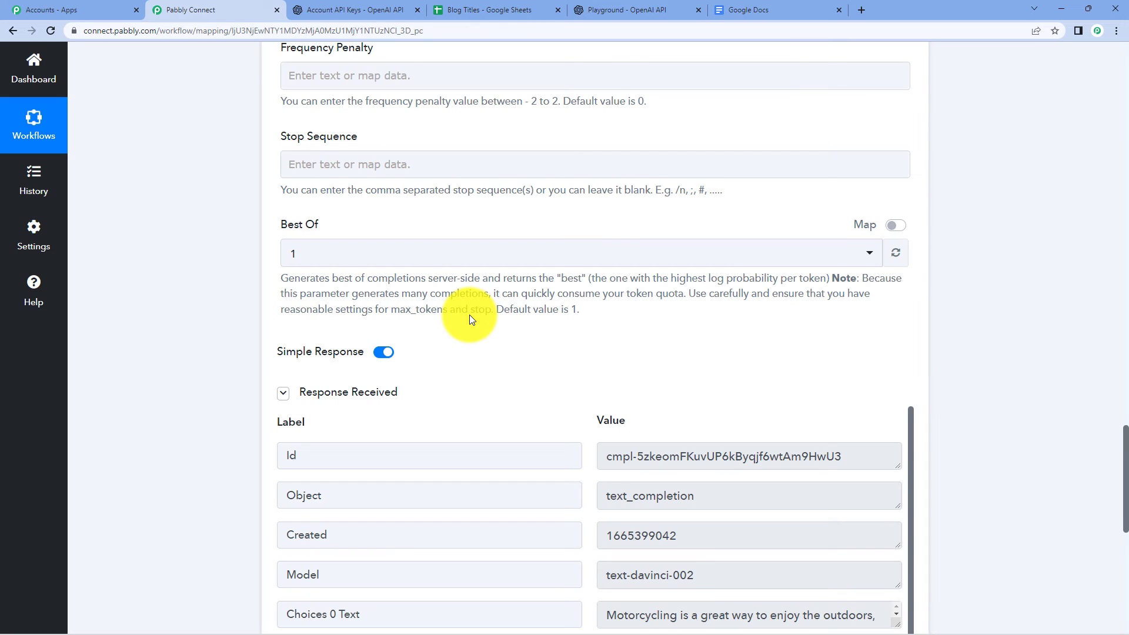
scroll(976, 317, "down", 5)
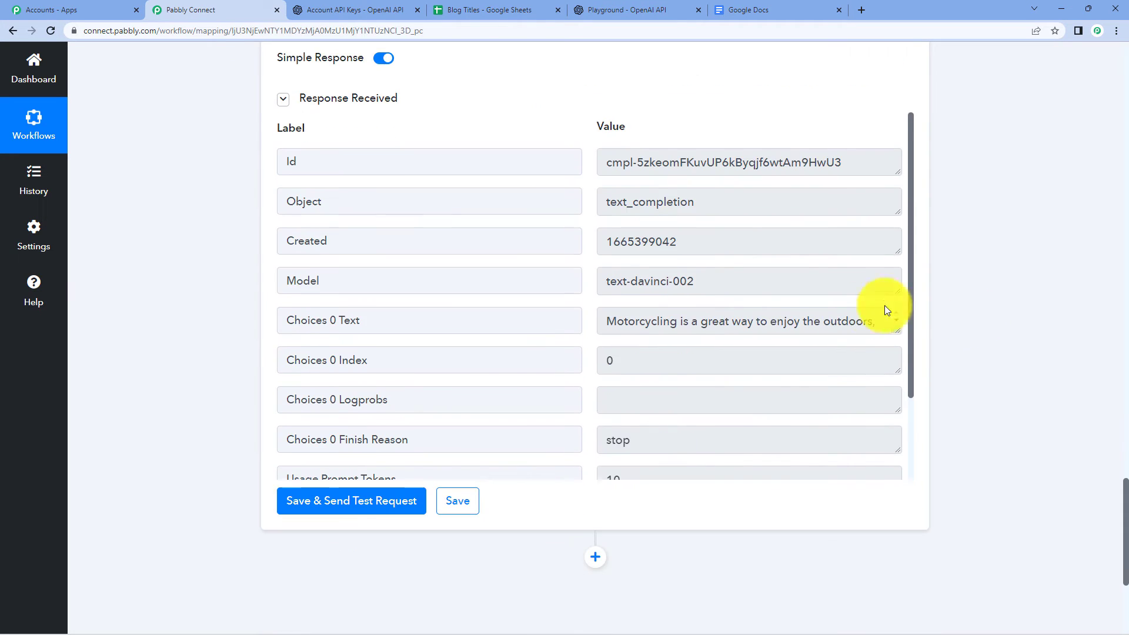
- Review the OpenAI prompt and settings, then enlarge the Choices 0 Text response value and read the generated blog content
scroll(884, 305, "up", 9)
scroll(873, 340, "up", 20)
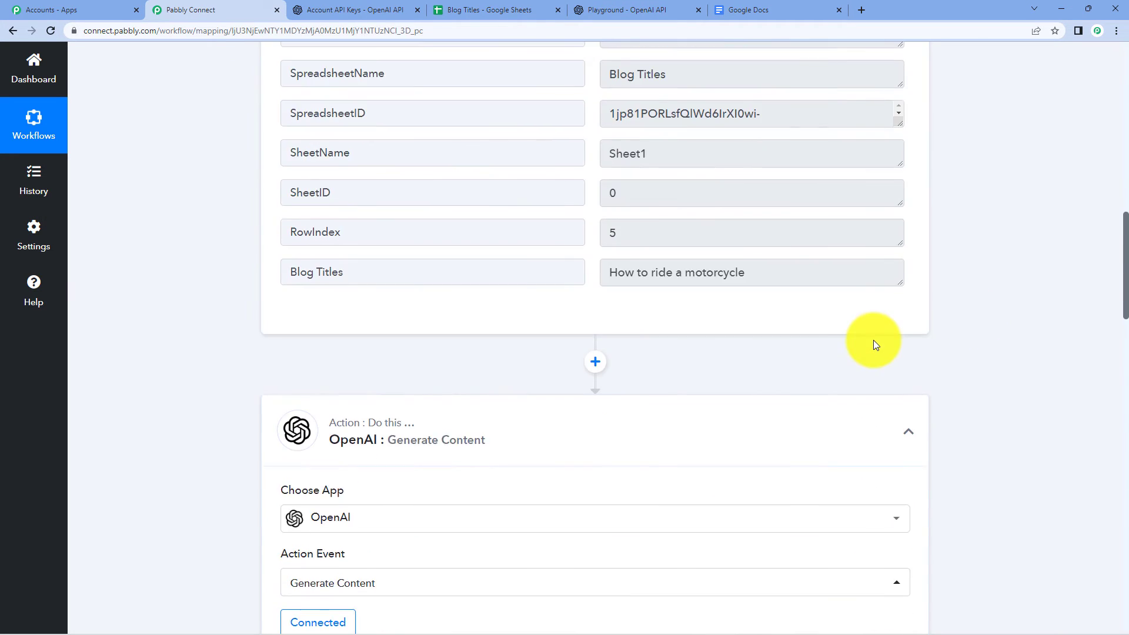
scroll(873, 340, "down", 13)
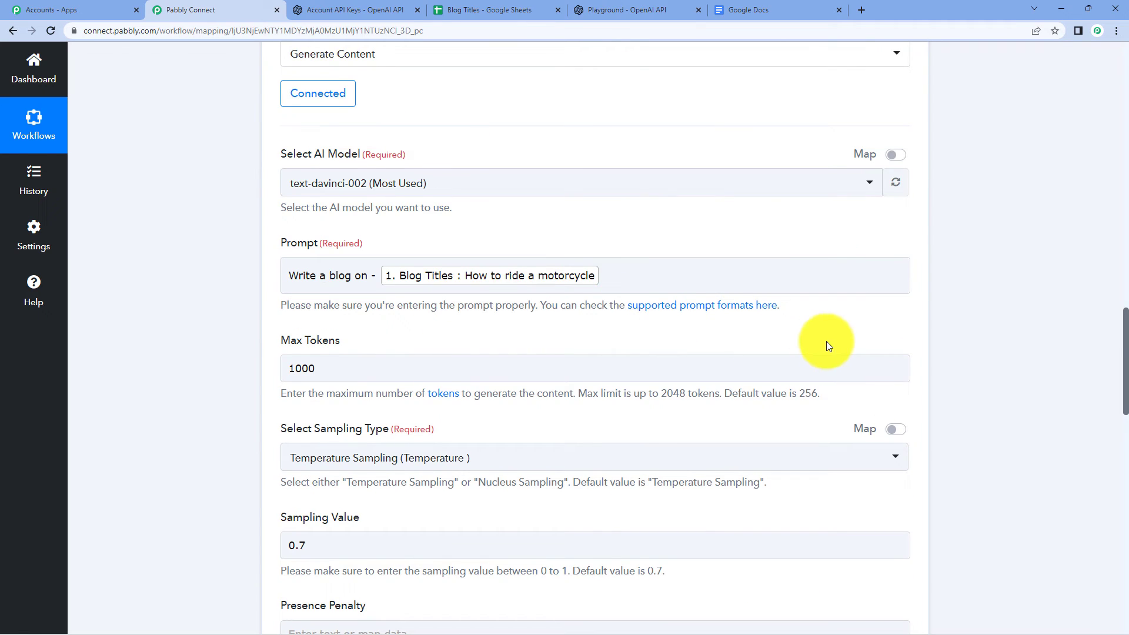
scroll(1053, 366, "down", 12)
scroll(1052, 365, "down", 3)
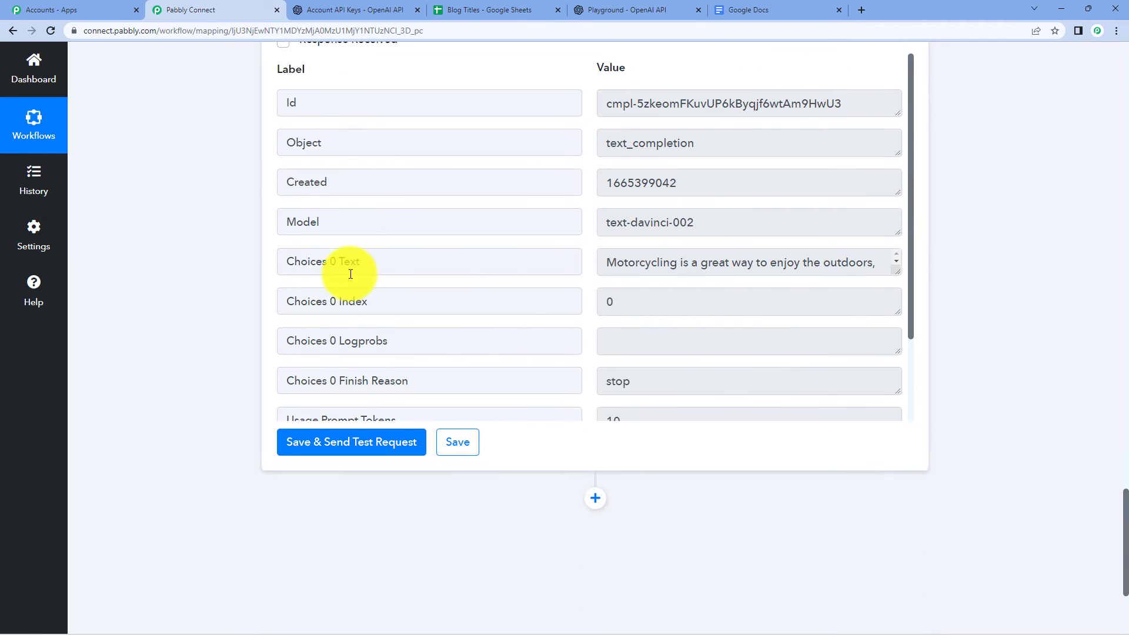
left_click_drag(898, 270, 894, 453)
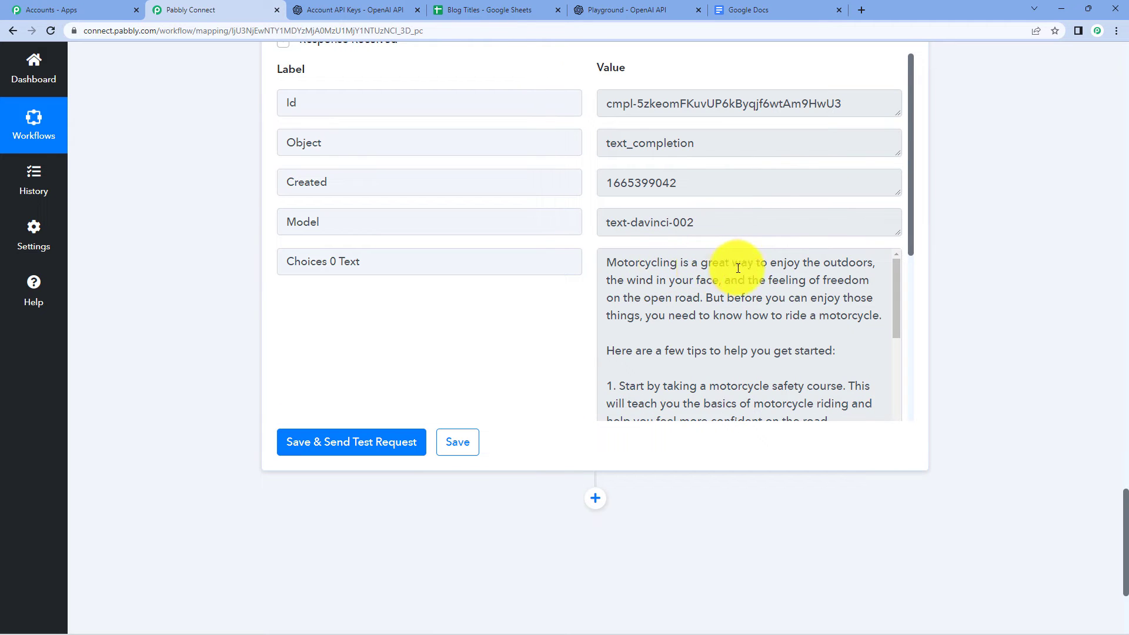
scroll(764, 270, "down", 5)
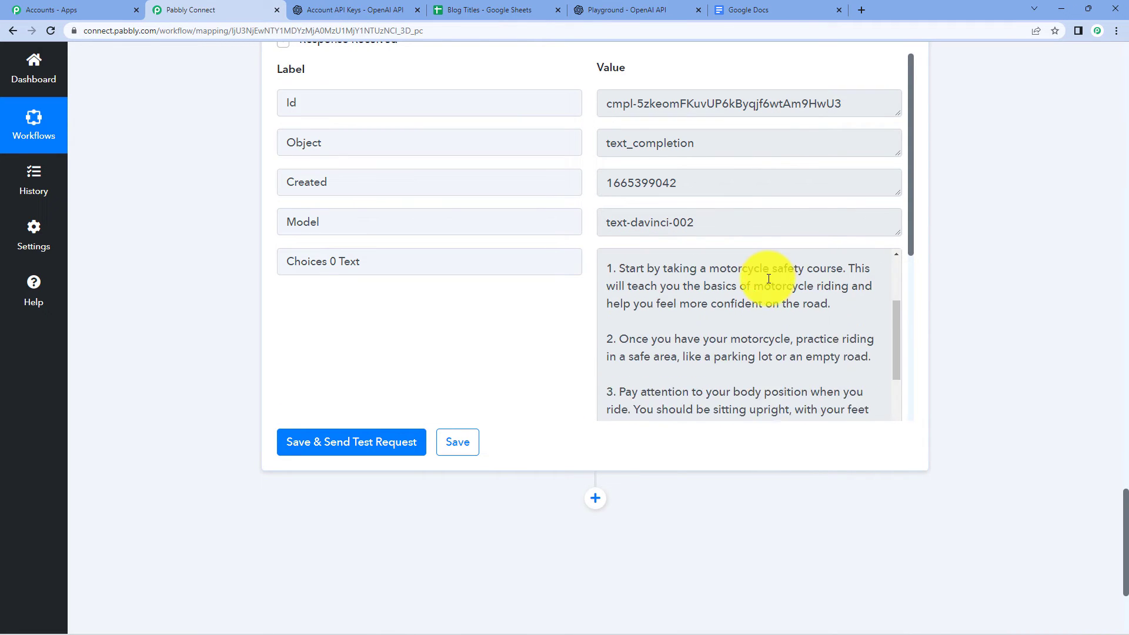
scroll(769, 282, "down", 2)
scroll(740, 259, "up", 5)
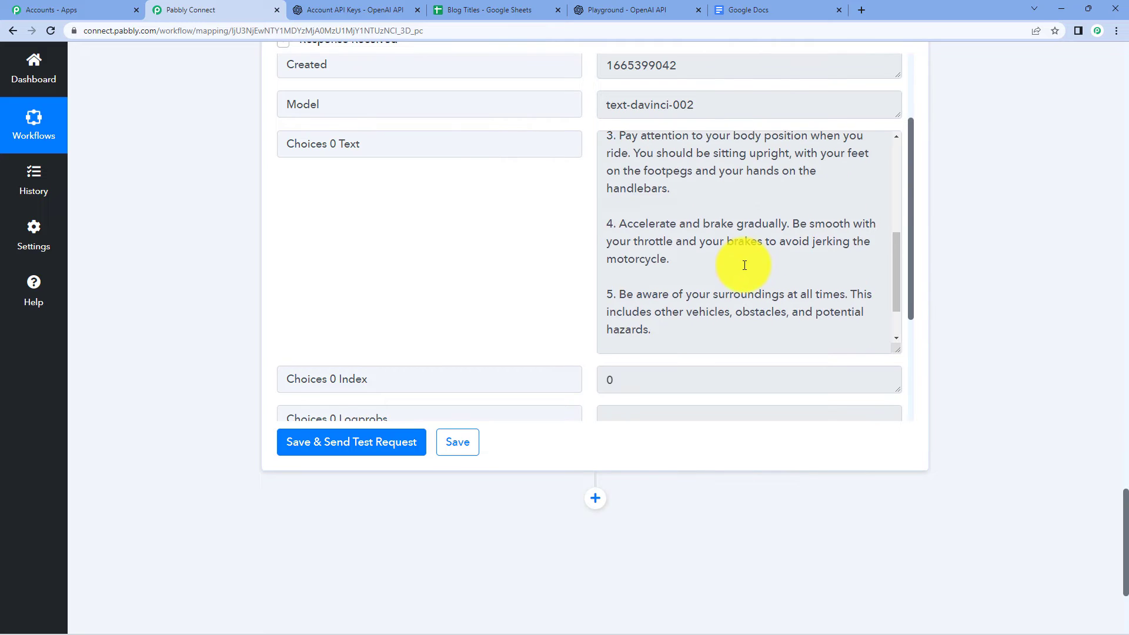
scroll(635, 249, "up", 1)
scroll(743, 214, "down", 4)
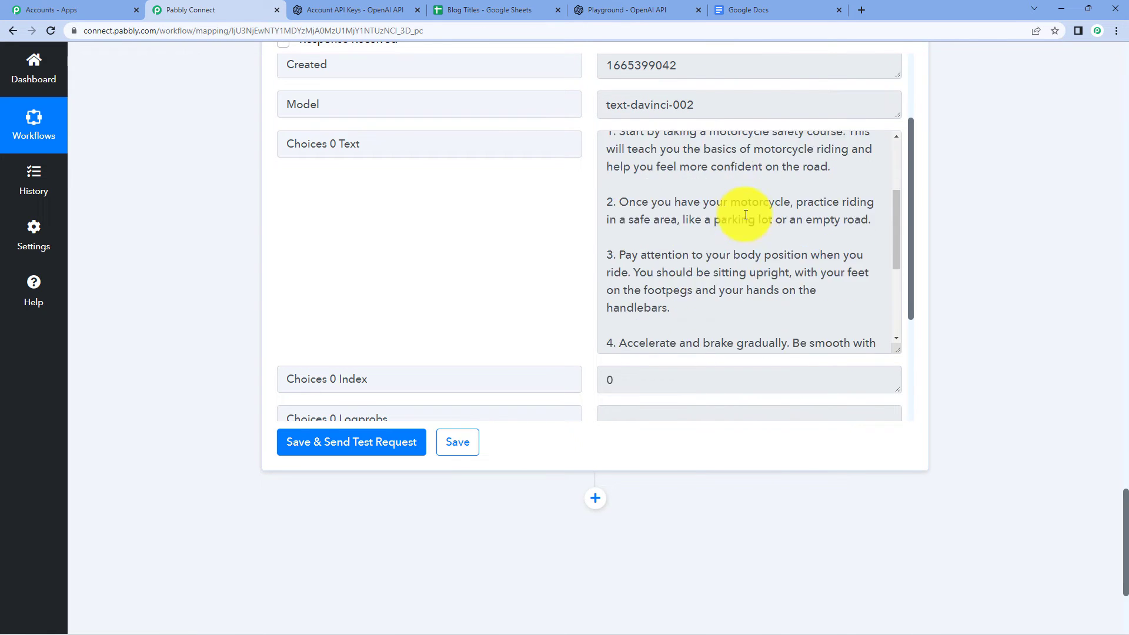
scroll(745, 215, "down", 3)
scroll(745, 215, "up", 7)
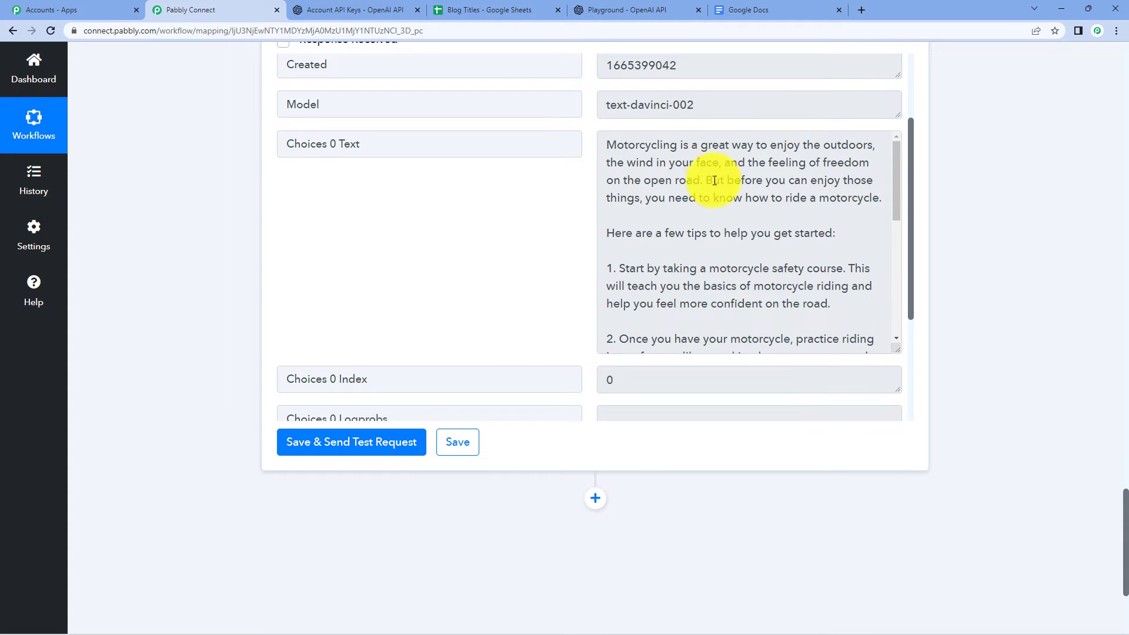
scroll(743, 177, "down", 1)
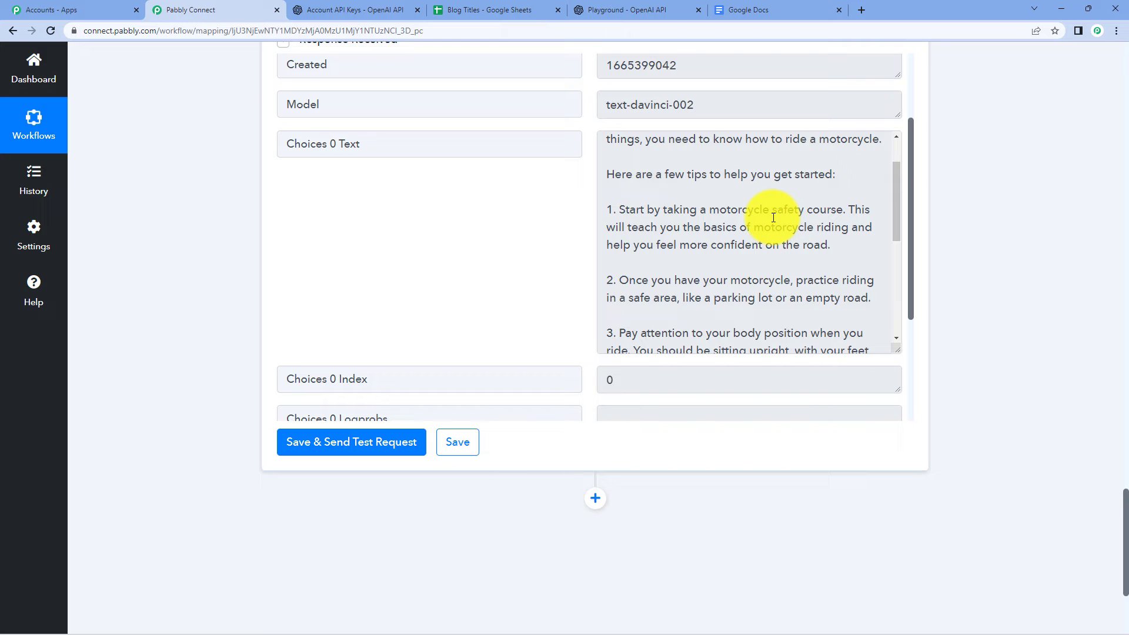
scroll(881, 206, "down", 3)
- Add a Google Docs action after the OpenAI step with Create a Blank Document as the action event
scroll(927, 360, "down", 3)
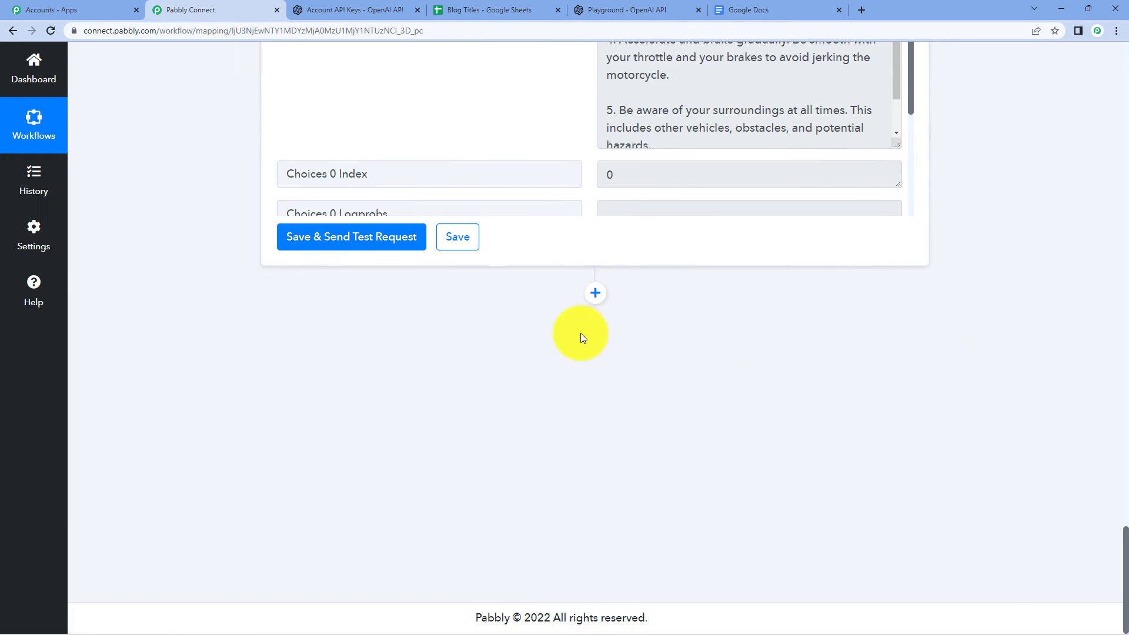
left_click(595, 293)
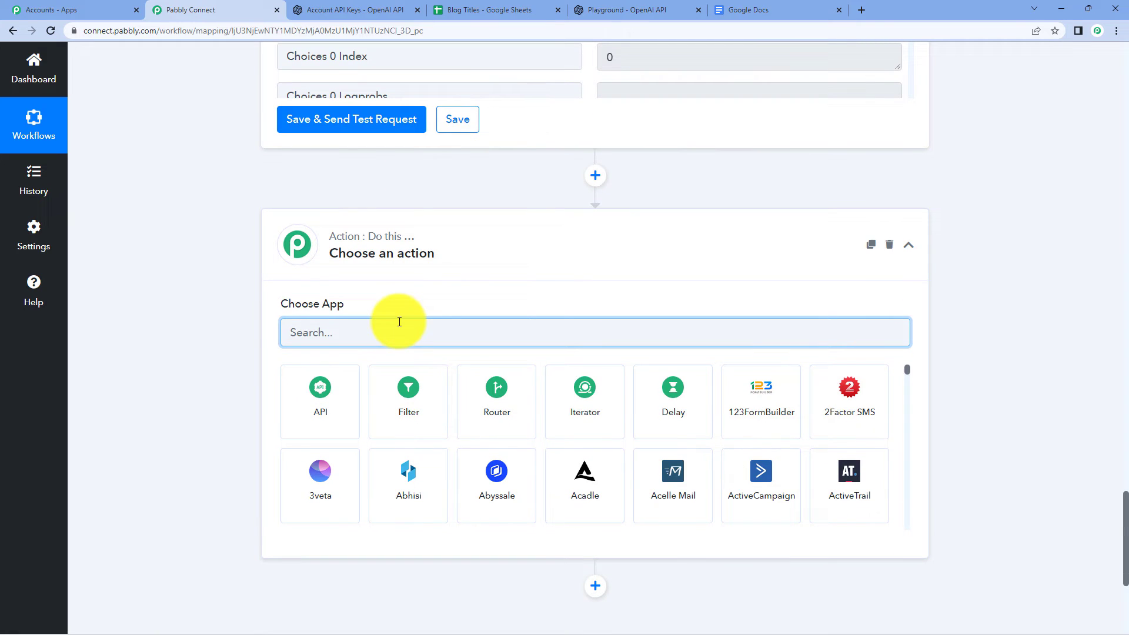
type("google")
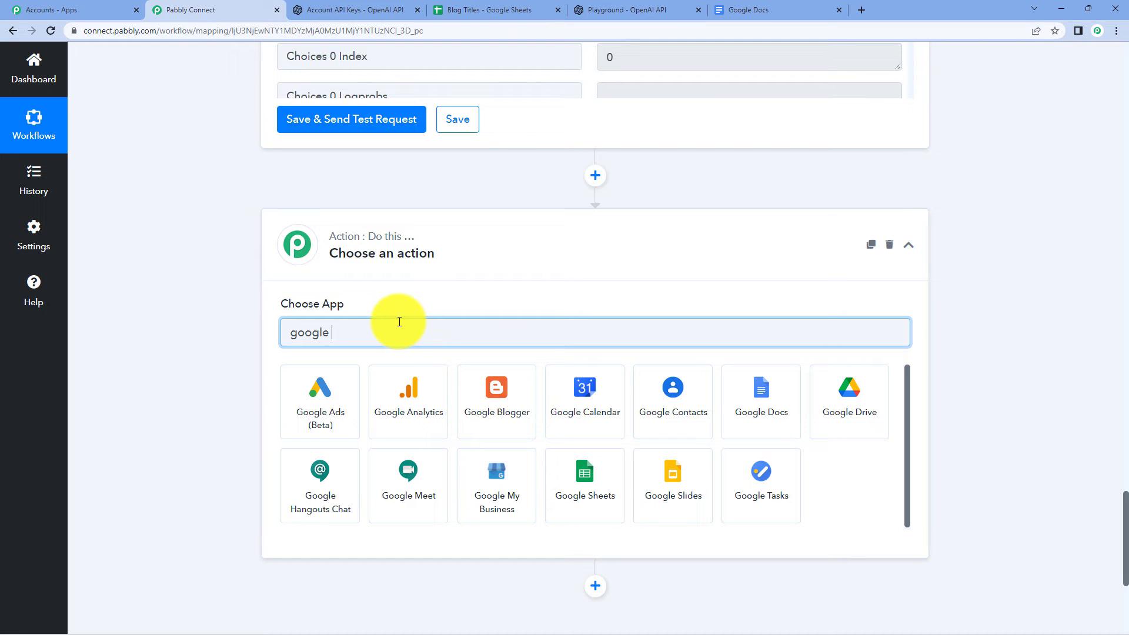
left_click(742, 388)
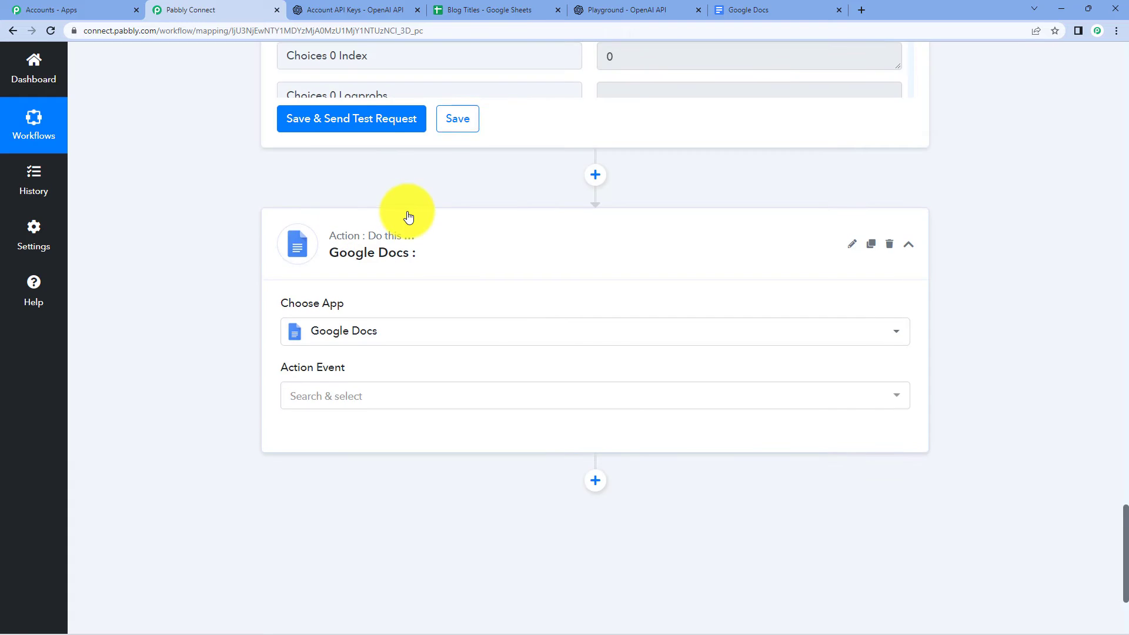
scroll(388, 229, "down", 3)
left_click(363, 221)
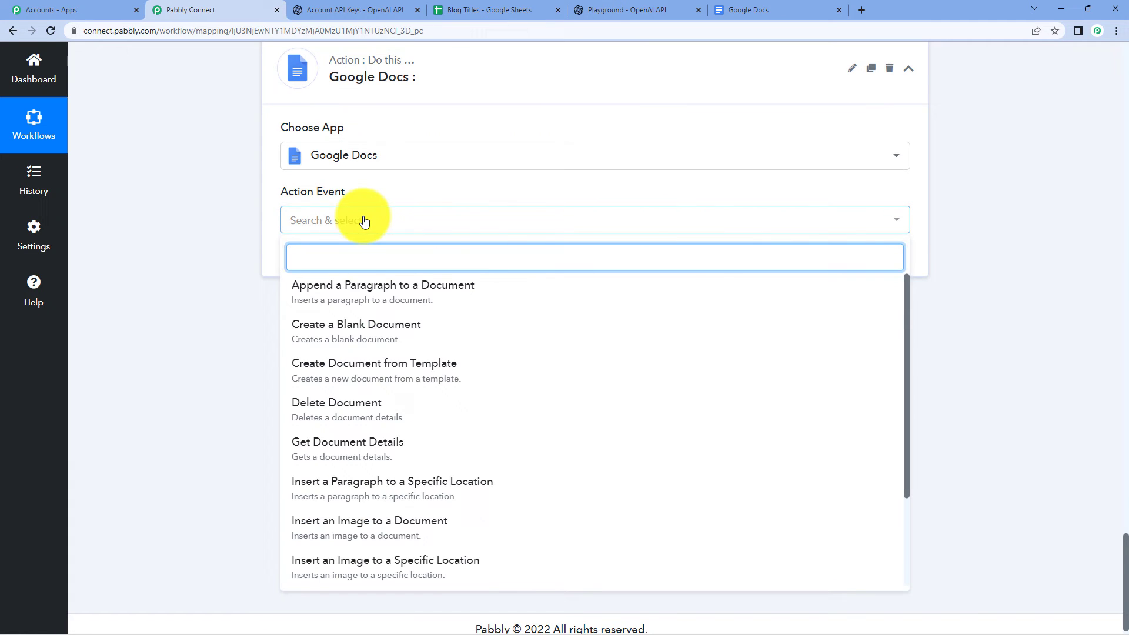
left_click(516, 332)
- Add a new Google Docs connection to the action and authorize Pabbly Connect's access to the Google account
left_click(333, 265)
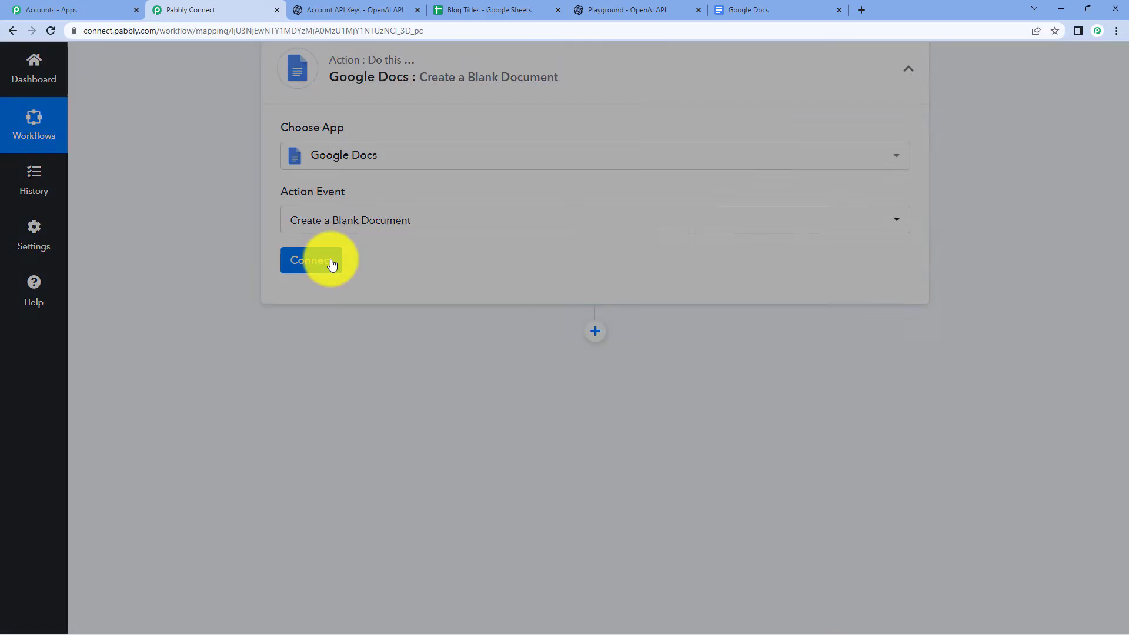
left_click(589, 194)
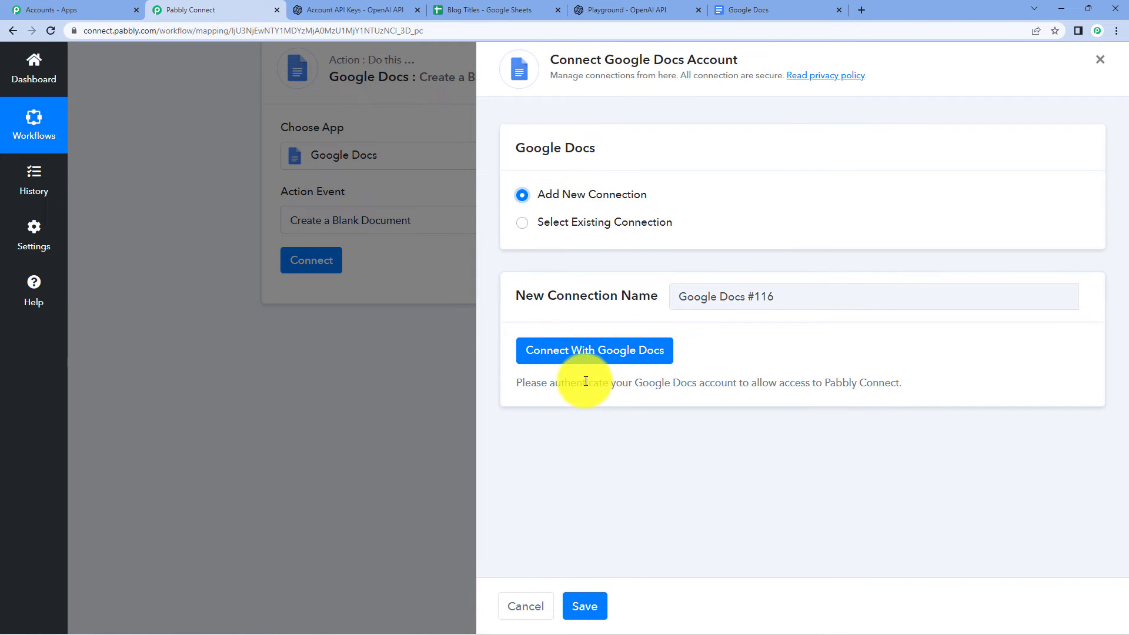
left_click(577, 353)
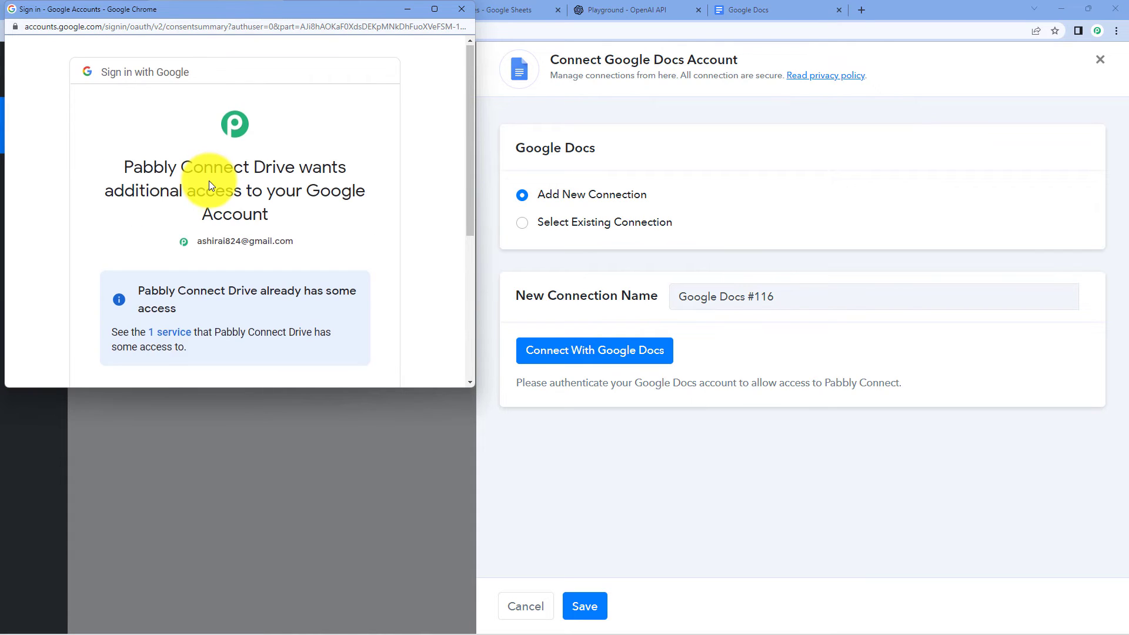
scroll(210, 181, "down", 5)
left_click(360, 281)
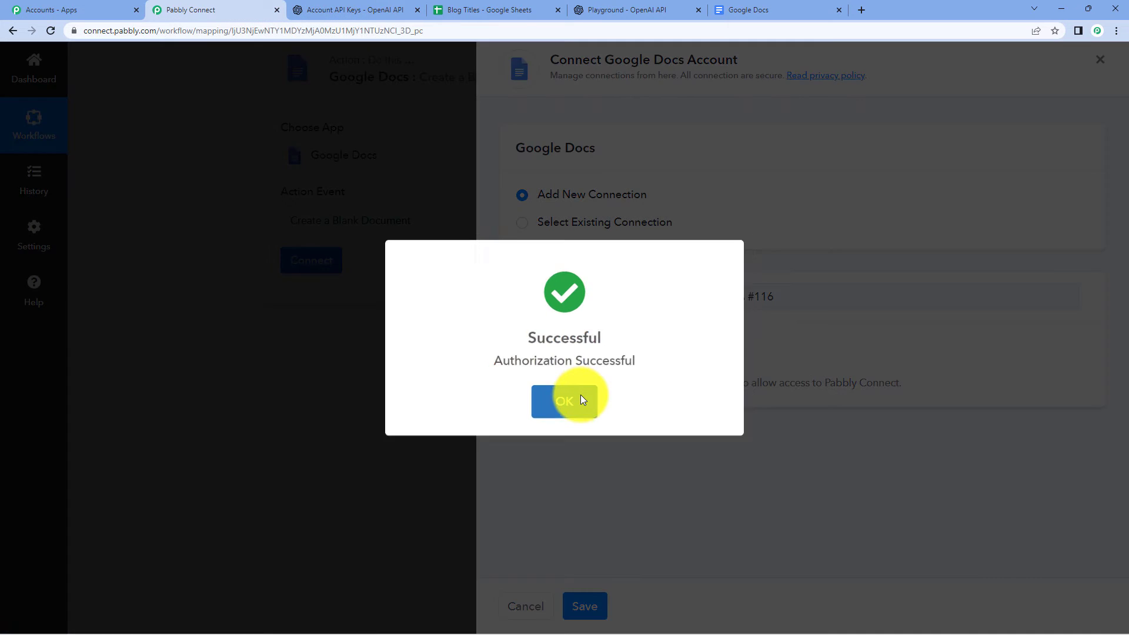
left_click(581, 399)
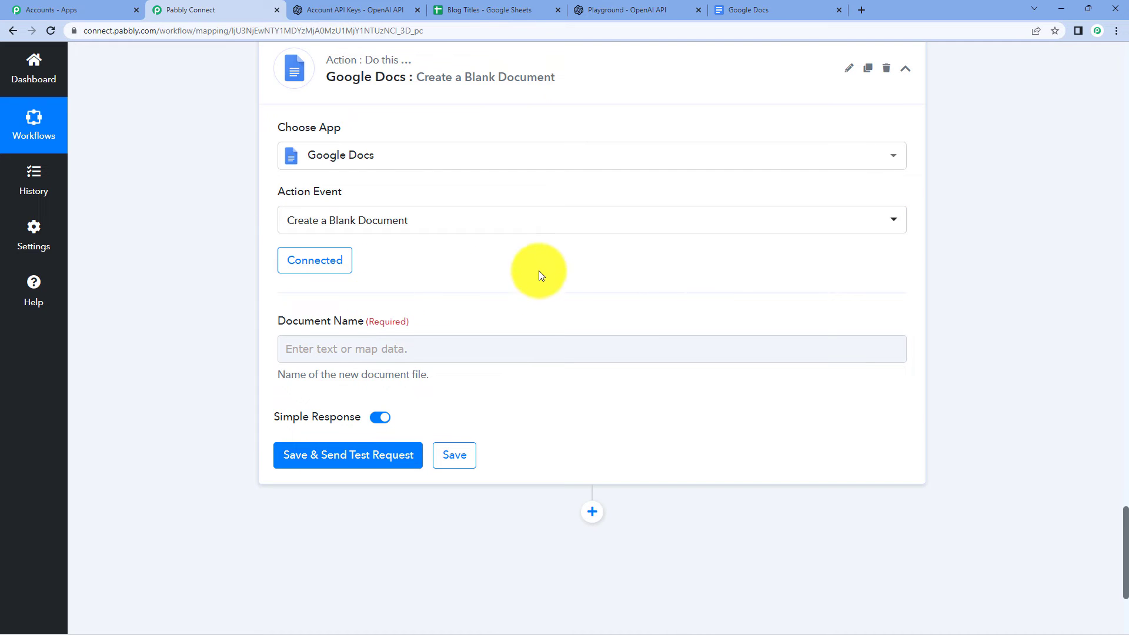
- Map the Google Sheets Blog Titles value as the Document Name, then save the action and send a test request
scroll(541, 275, "down", 1)
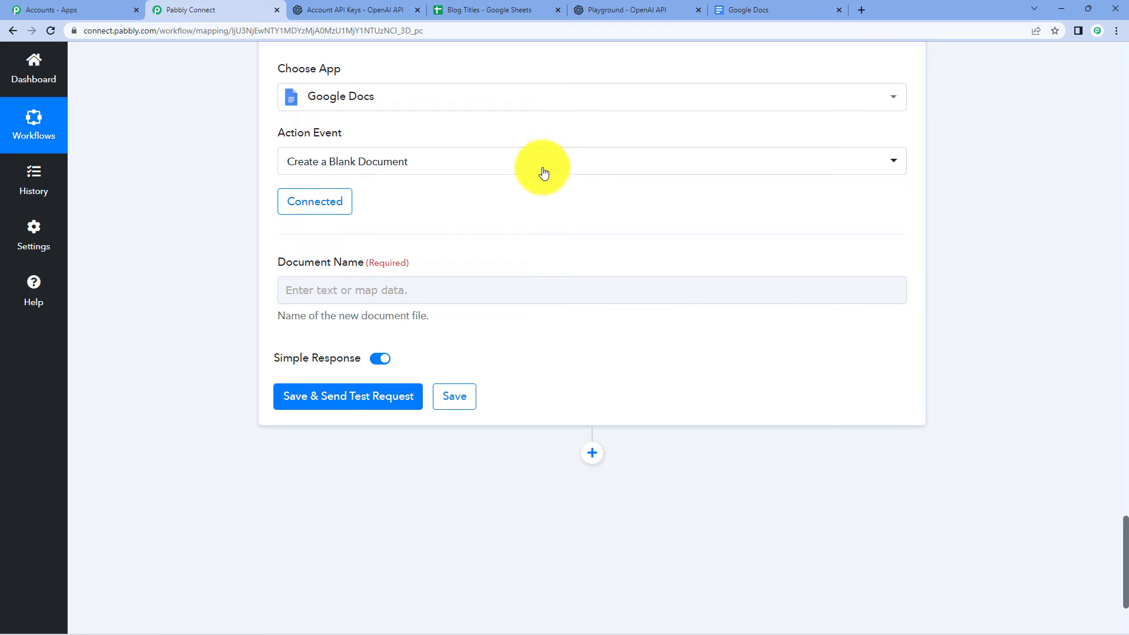
left_click(473, 284)
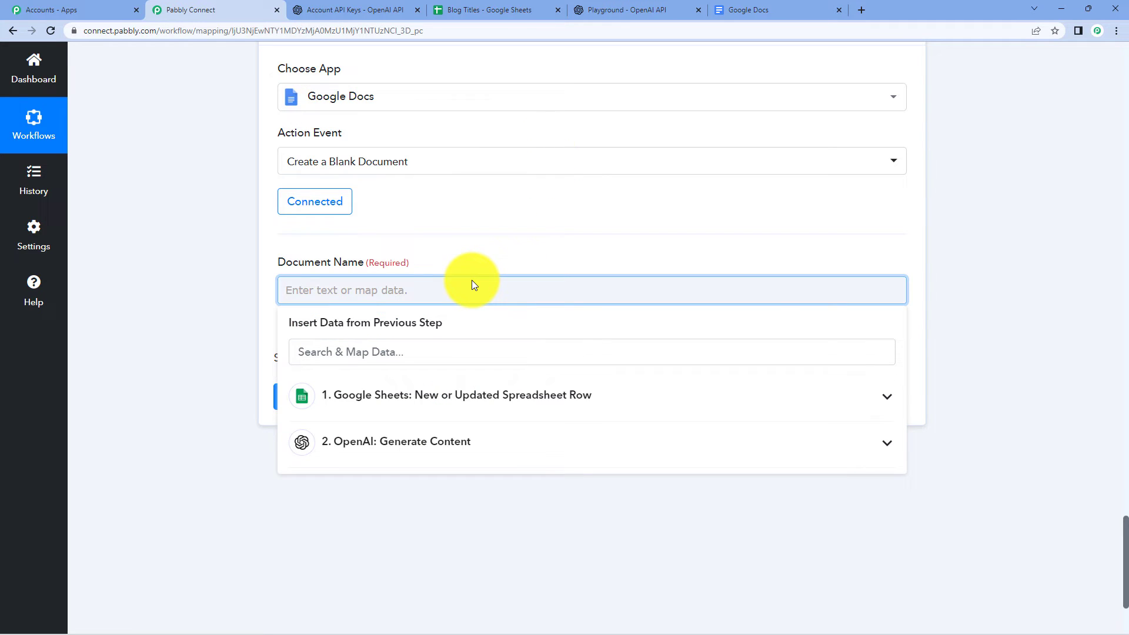
left_click(491, 395)
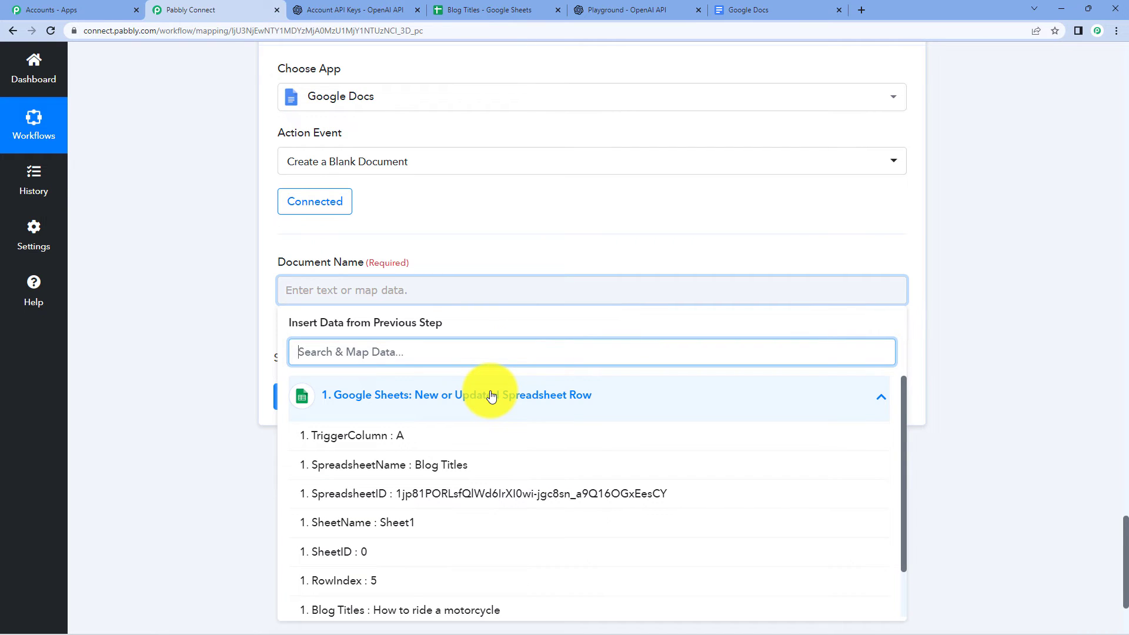
scroll(476, 420, "down", 1)
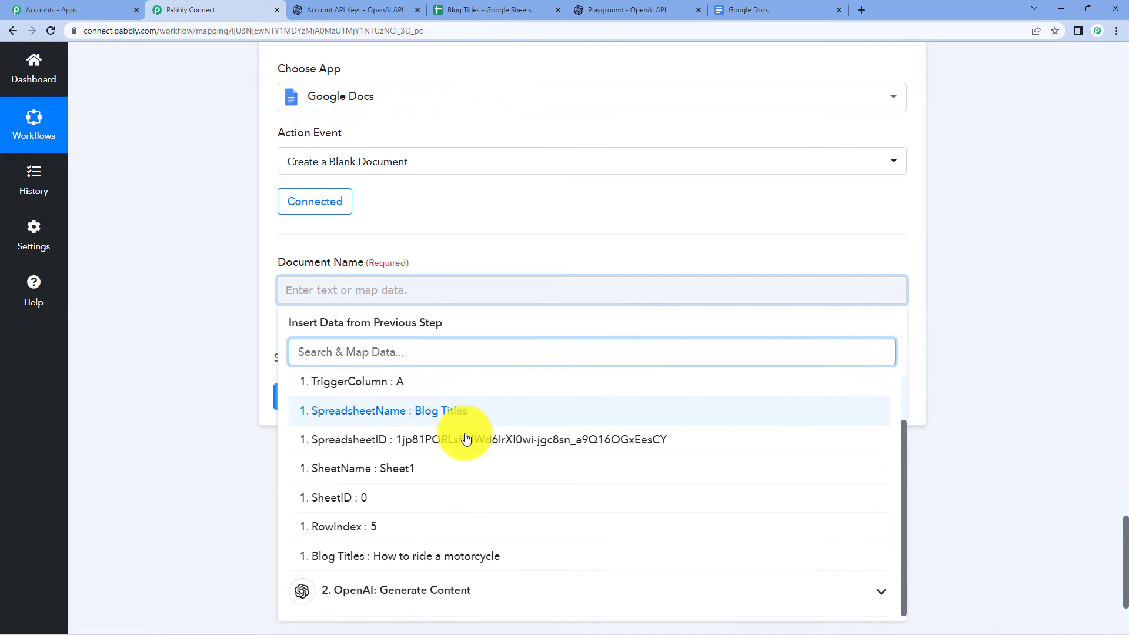
left_click(450, 557)
left_click(225, 344)
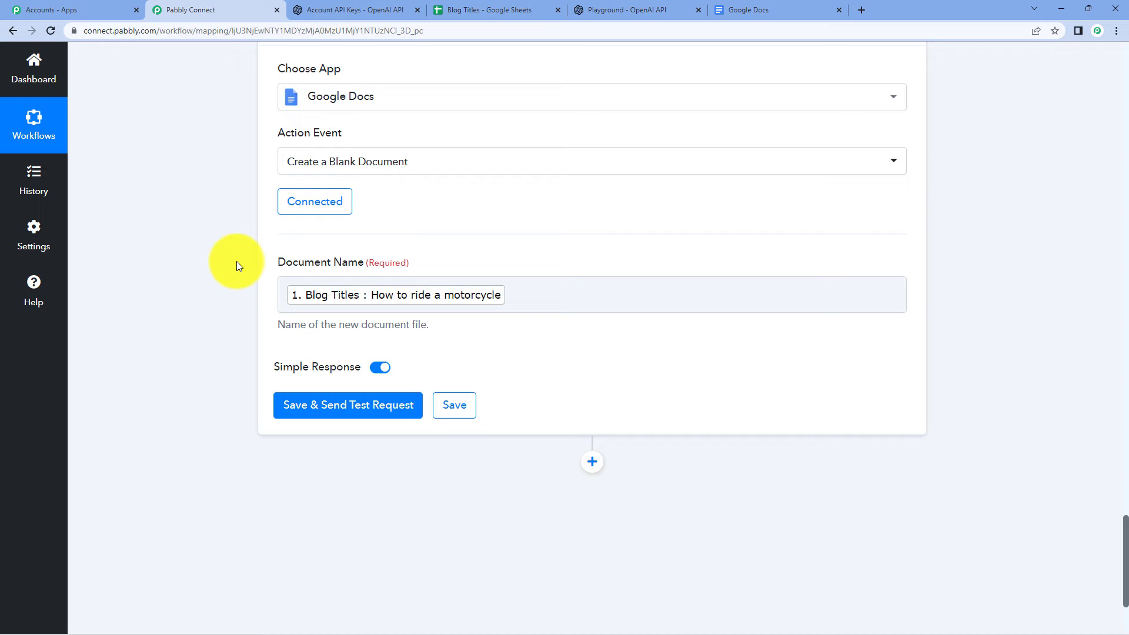
left_click(357, 416)
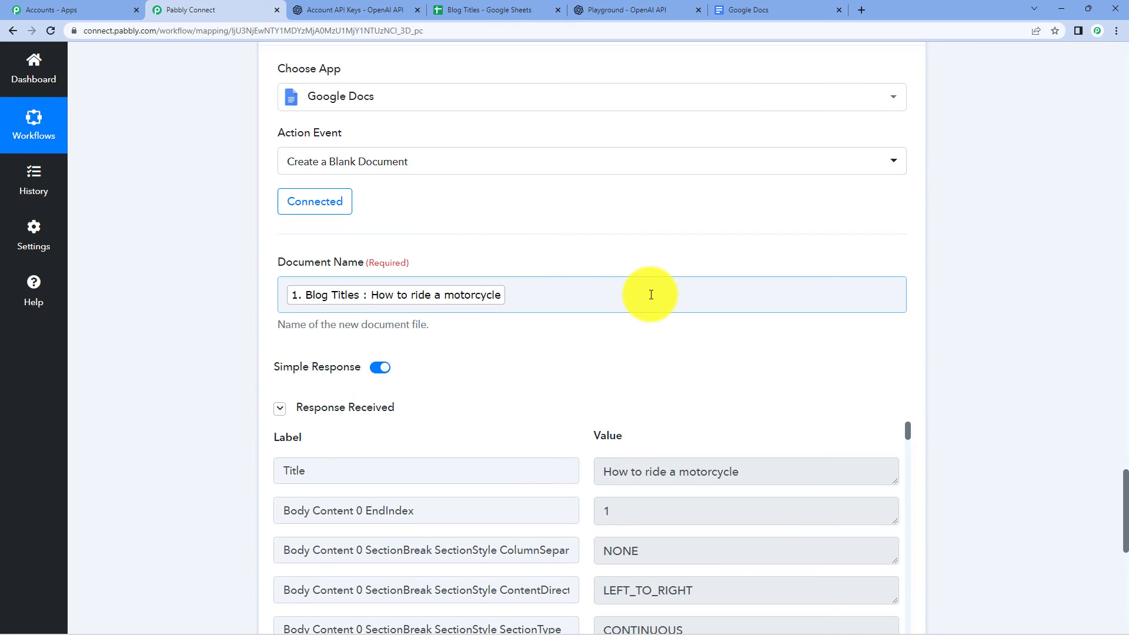
- Check the Google Docs test response, then switch to Google Docs and inspect the "How to ride a motorcycle" document
scroll(576, 219, "down", 2)
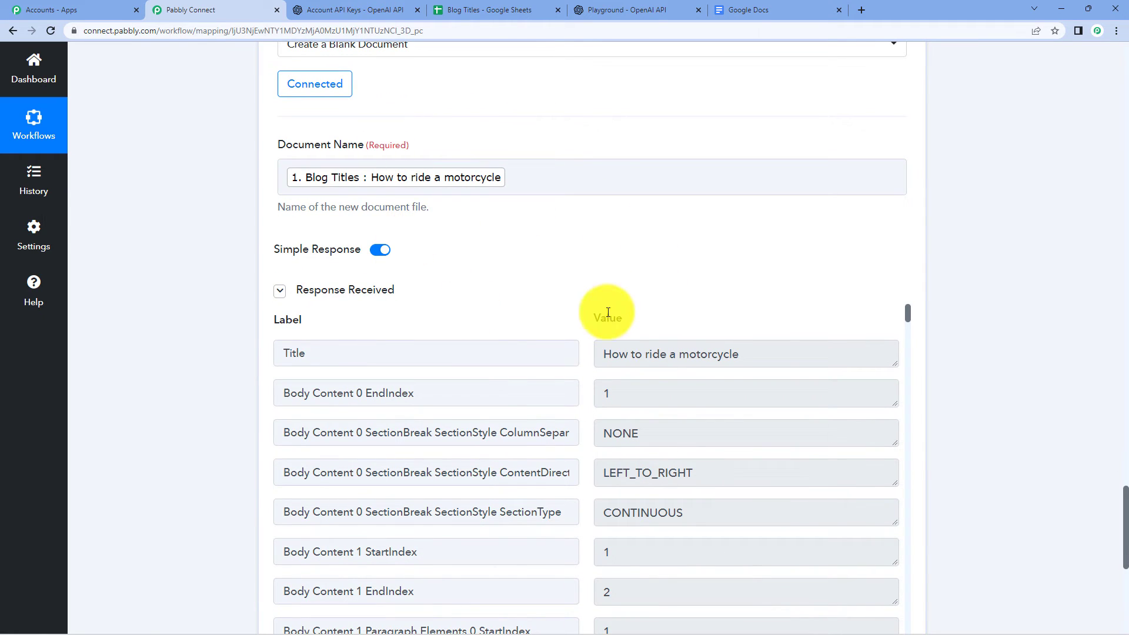
scroll(621, 304, "up", 1)
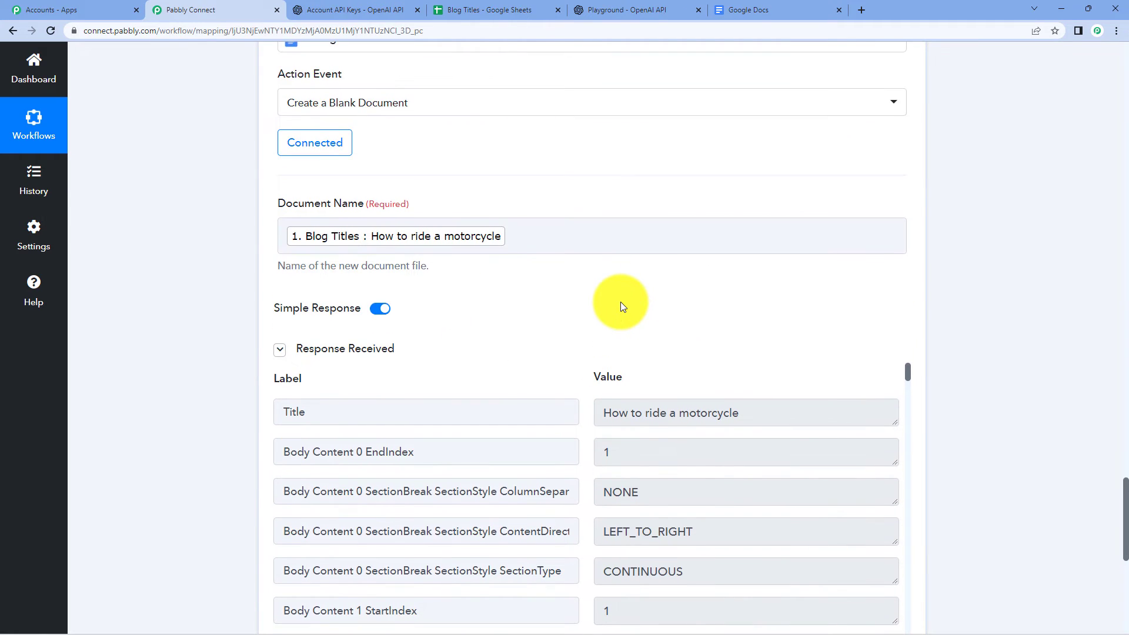
left_click(728, 4)
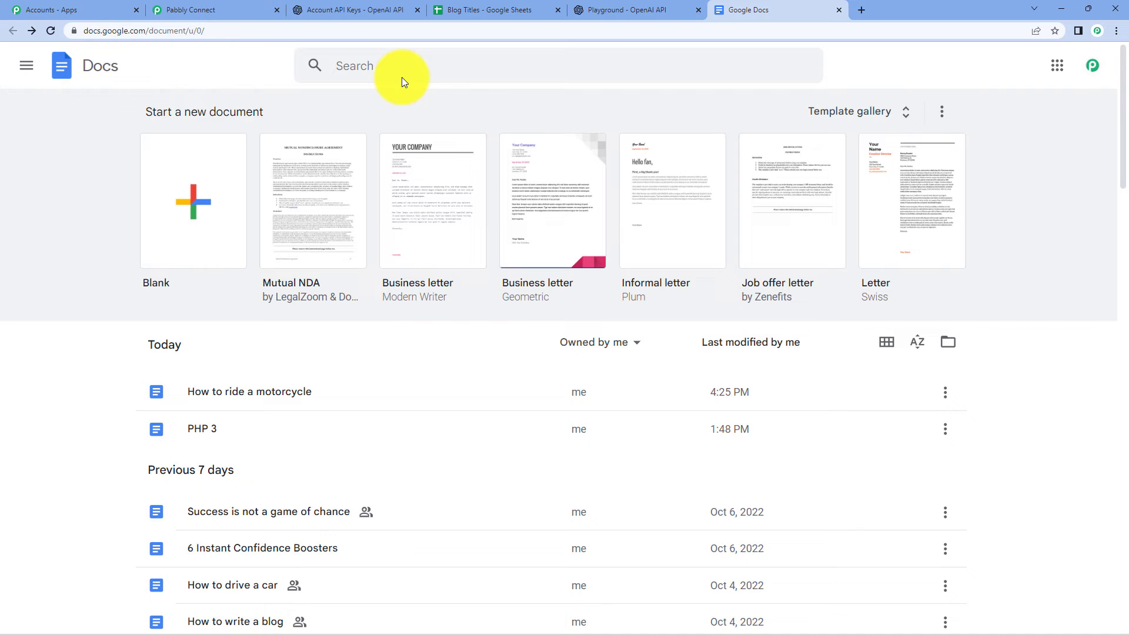
left_click(247, 395)
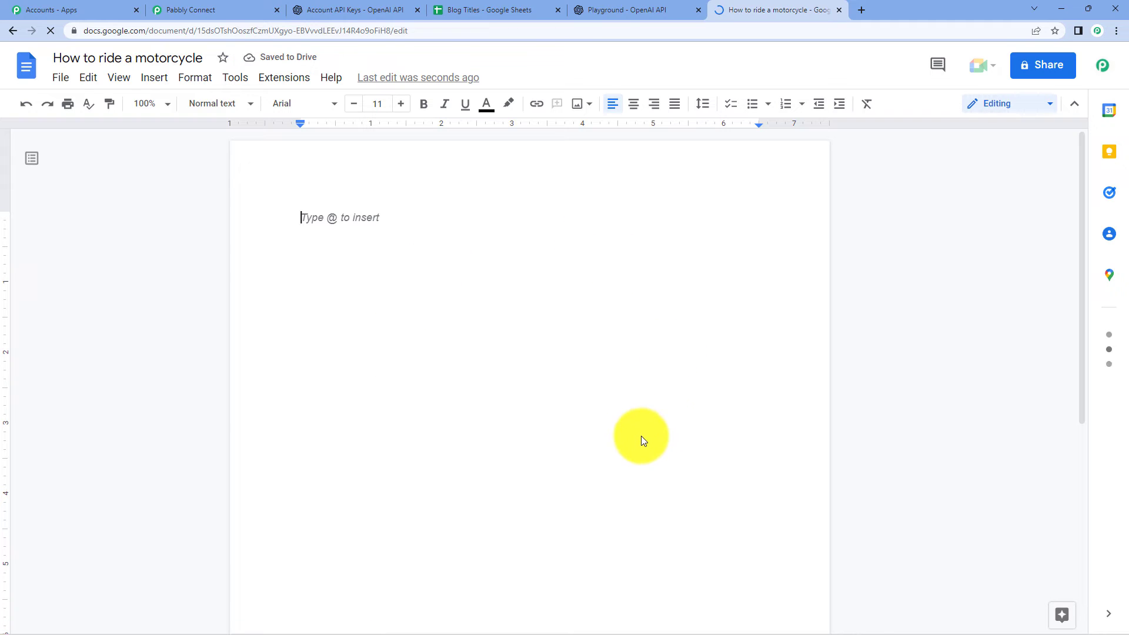
scroll(327, 433, "down", 3)
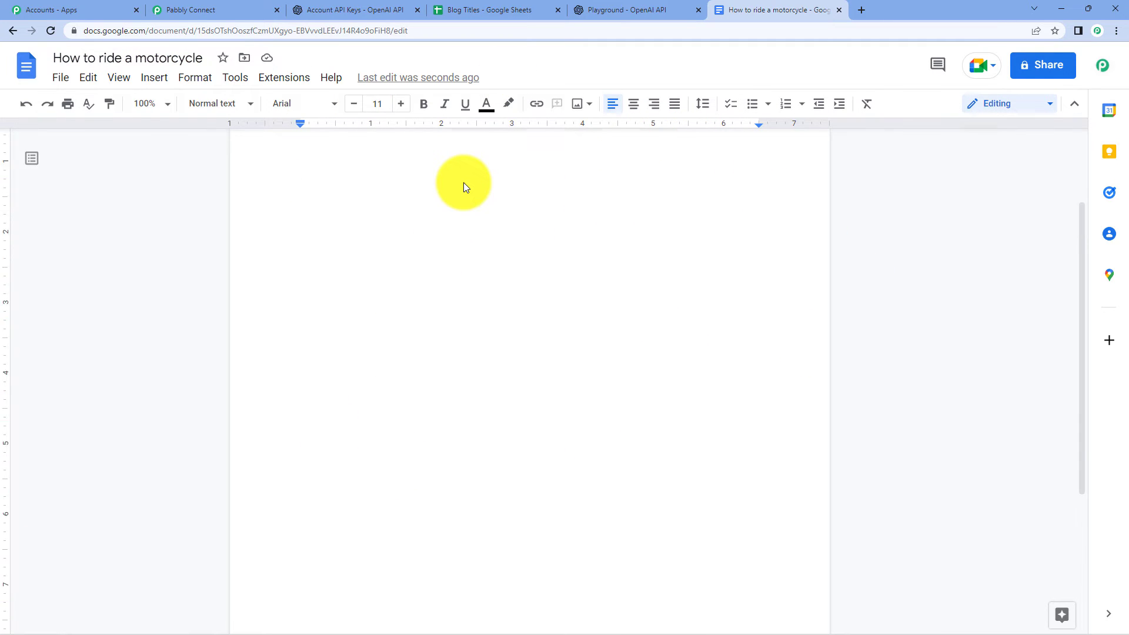
scroll(463, 186, "up", 3)
- Return to Pabbly Connect and add a Google Docs action using Append a Paragraph to a Document with the existing connection Google Docs #116
left_click(247, 10)
scroll(743, 234, "up", 10)
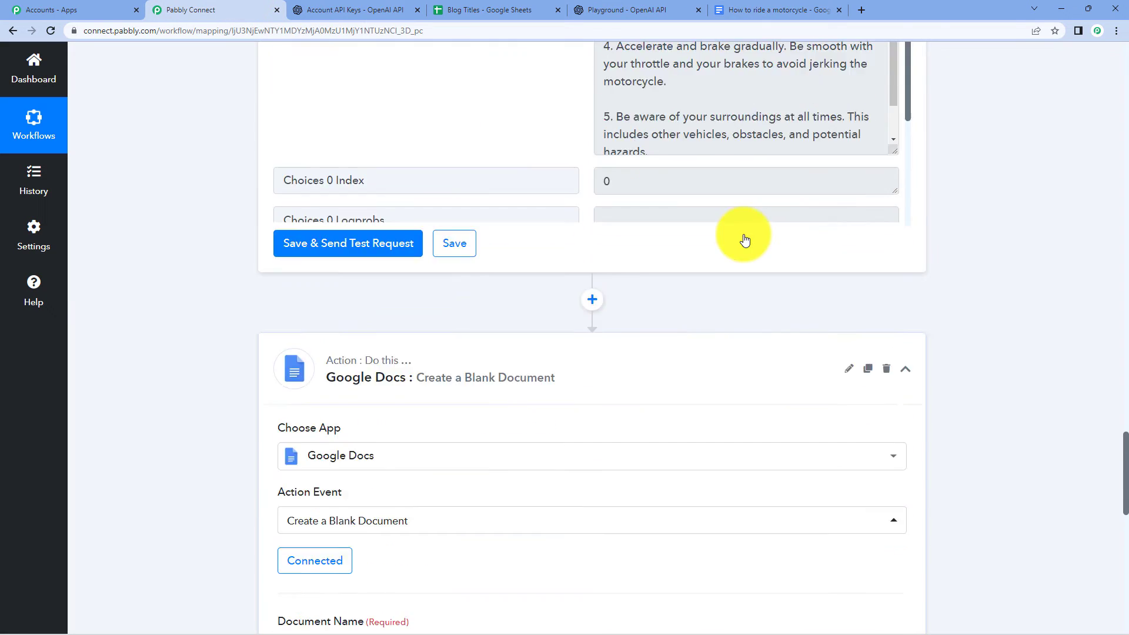
scroll(718, 174, "up", 5)
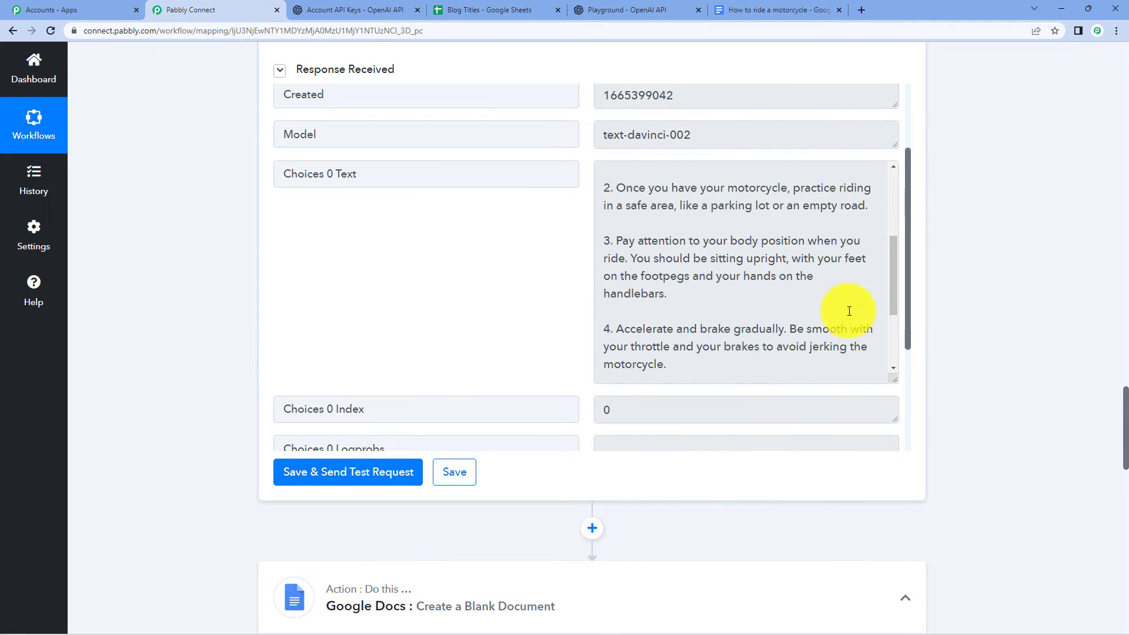
scroll(1025, 295, "down", 15)
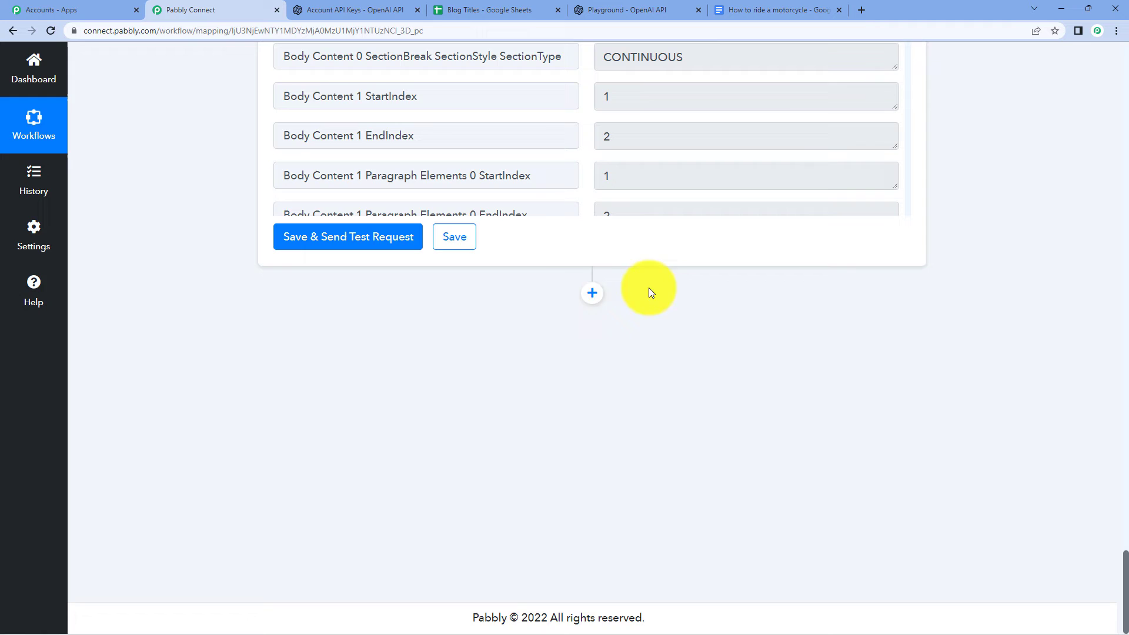
left_click(592, 294)
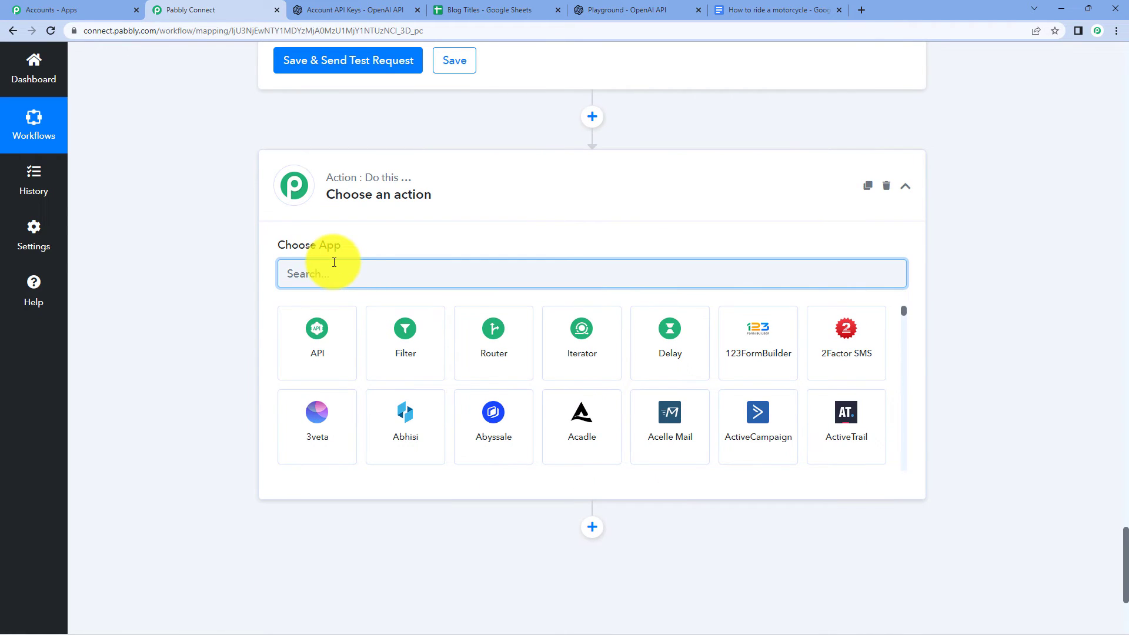
type("google do")
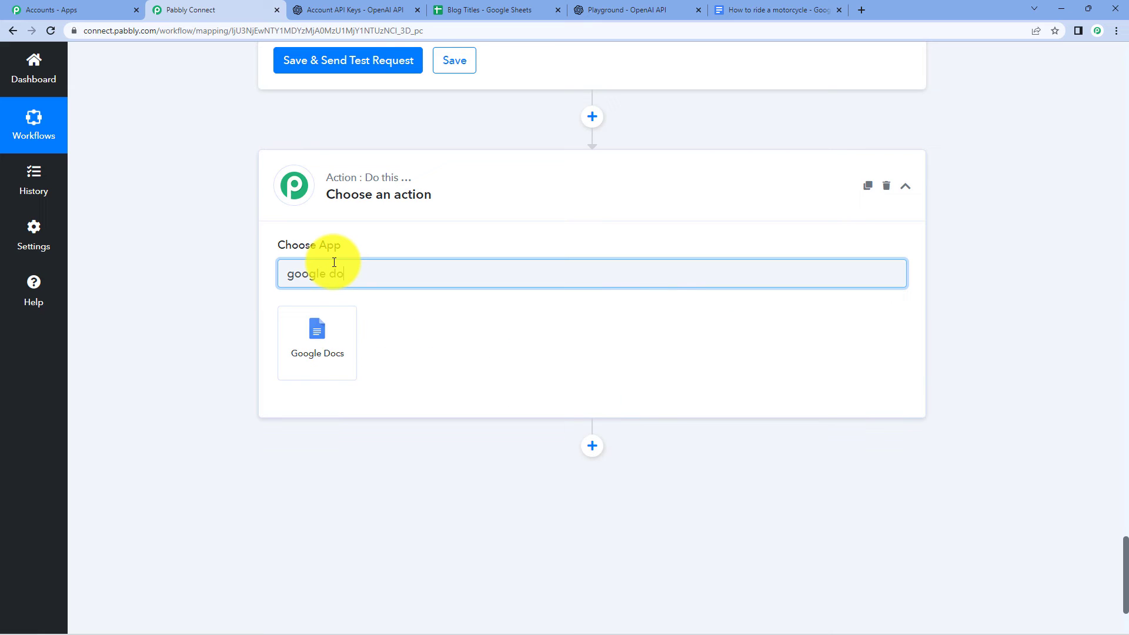
left_click(319, 325)
left_click(324, 348)
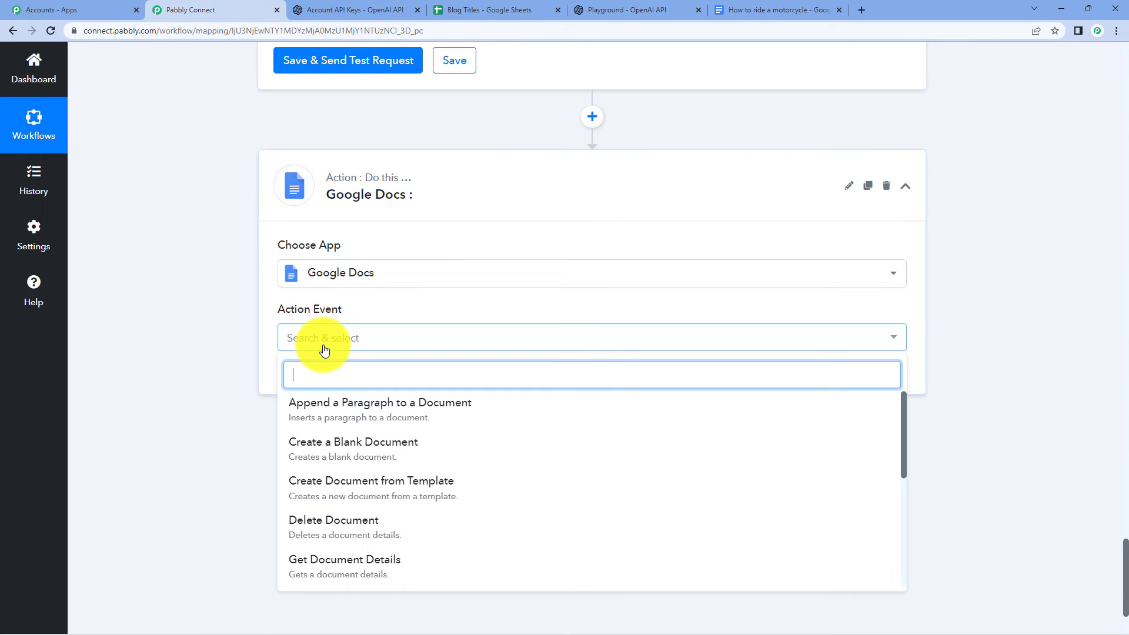
left_click(366, 407)
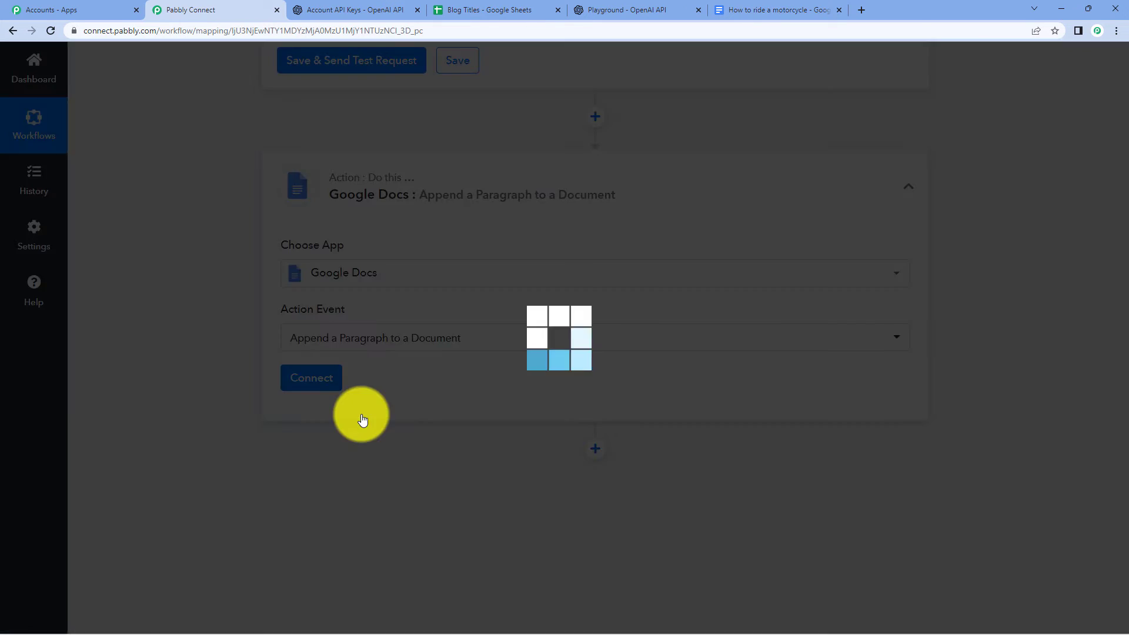
left_click(324, 382)
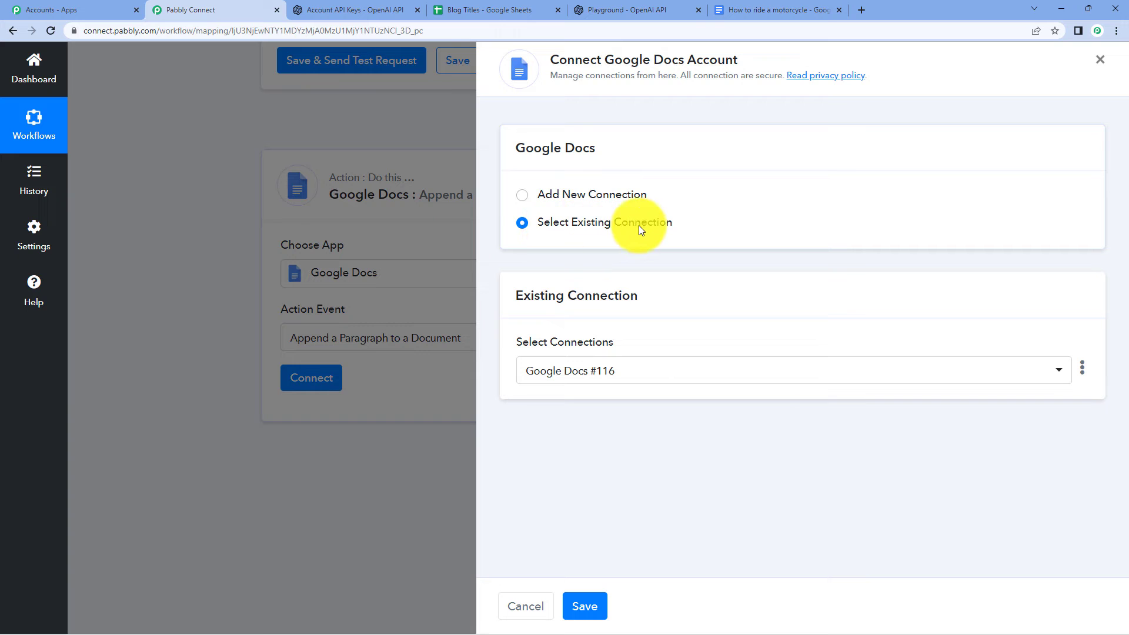
left_click(588, 605)
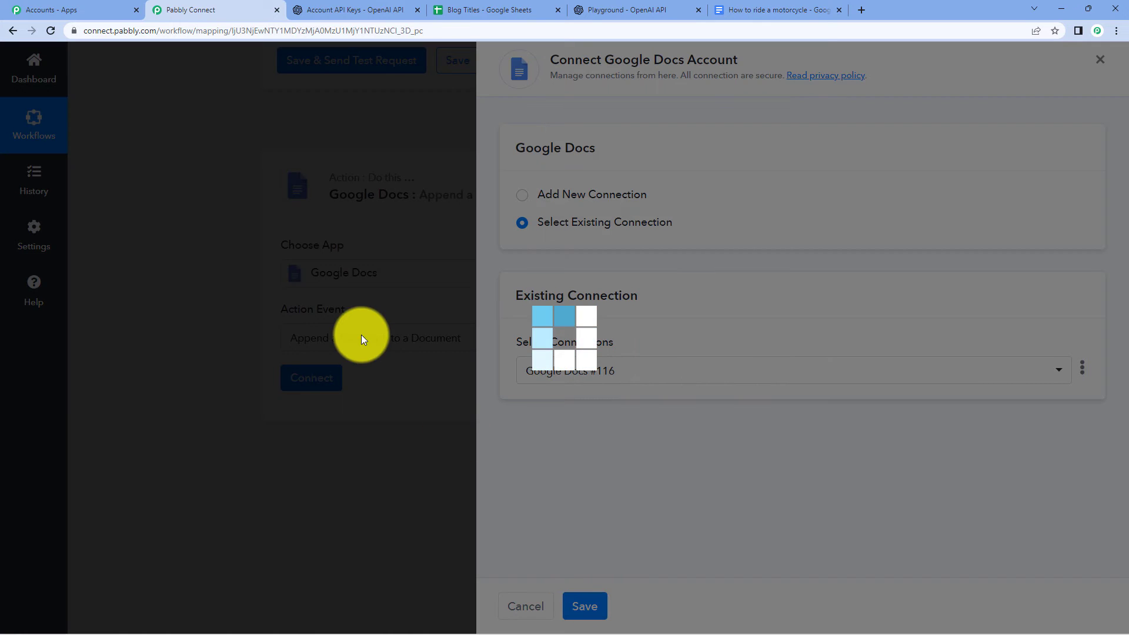
- Enable mapping for Document and replace its value with the DocumentId from the Create a Blank Document step
scroll(475, 294, "down", 5)
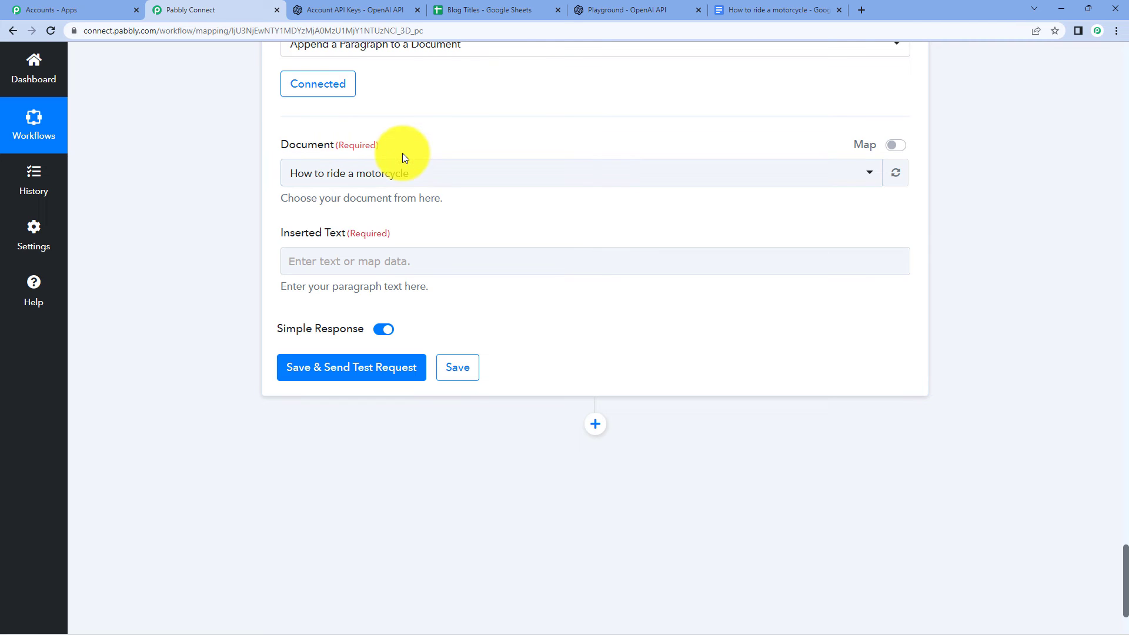
scroll(411, 158, "up", 2)
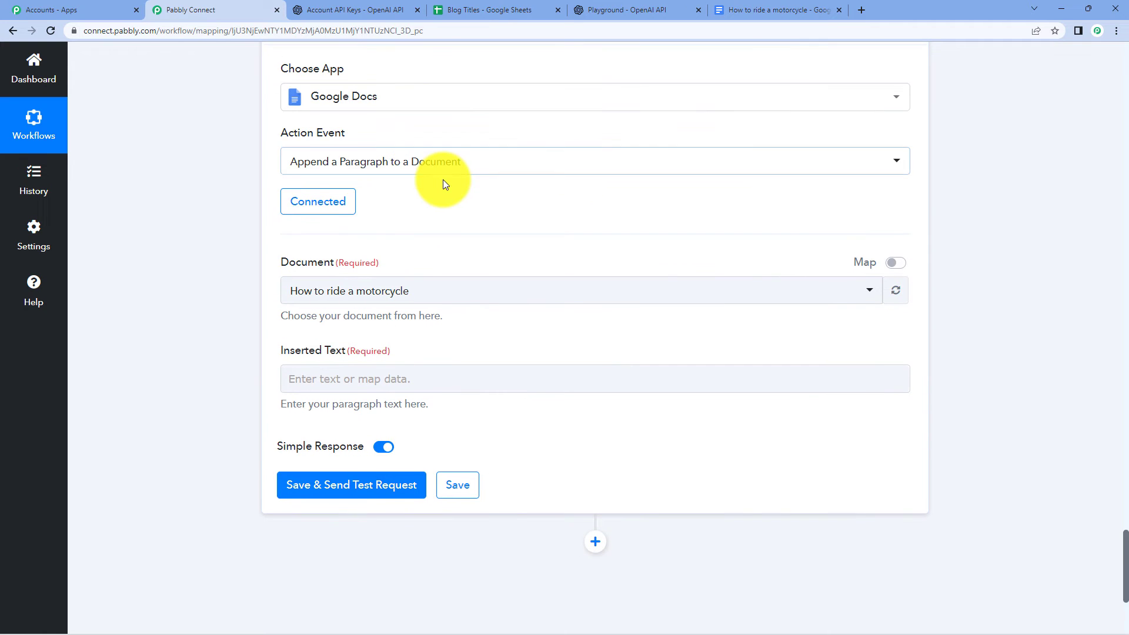
left_click(901, 267)
left_click_drag(567, 289, 287, 294)
key("BackSpace")
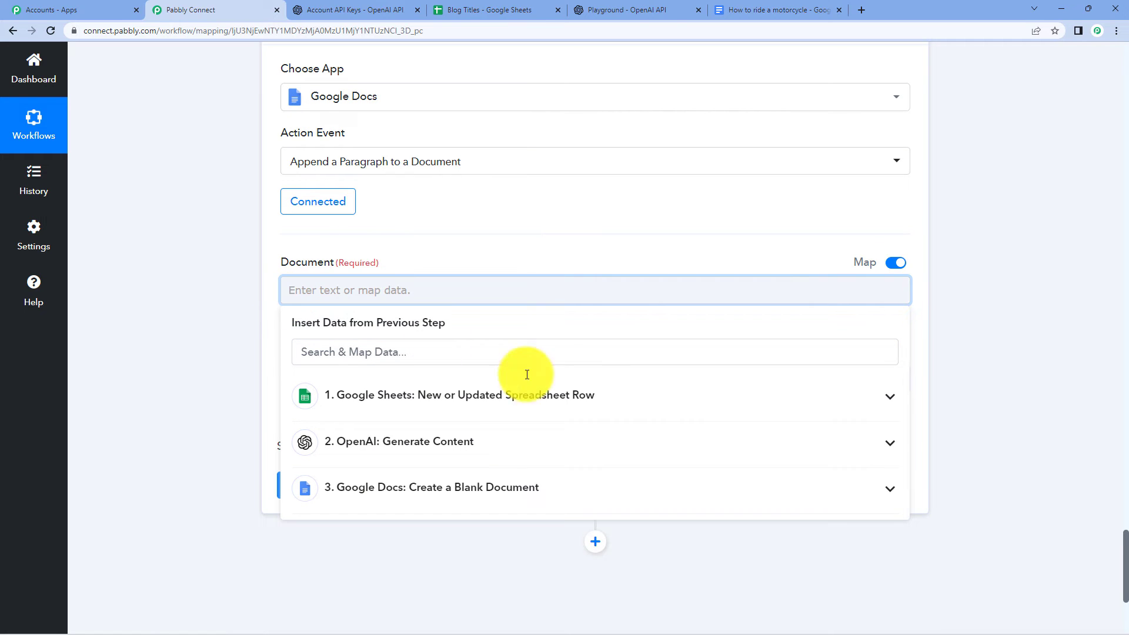
left_click(448, 485)
scroll(491, 447, "down", 3)
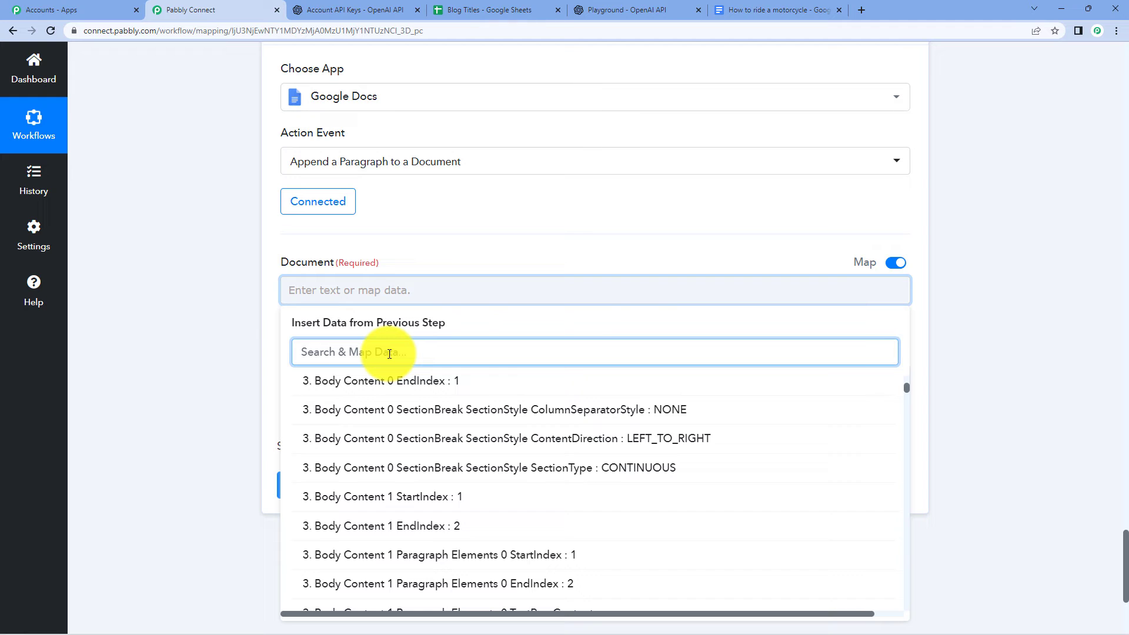
type("id")
scroll(450, 475, "down", 15)
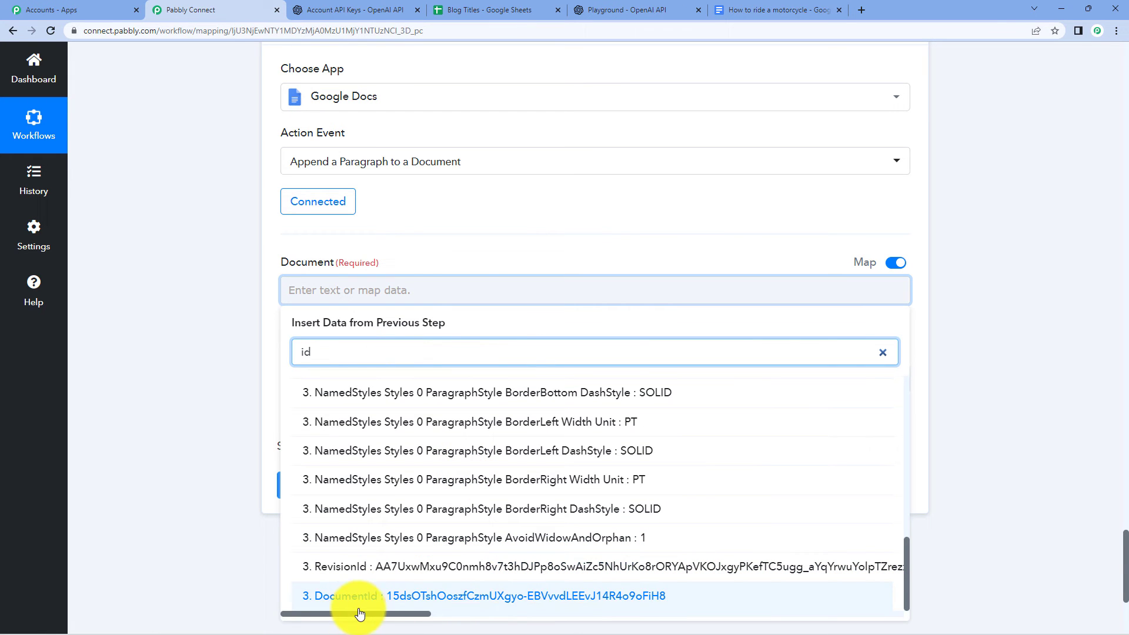
left_click(385, 595)
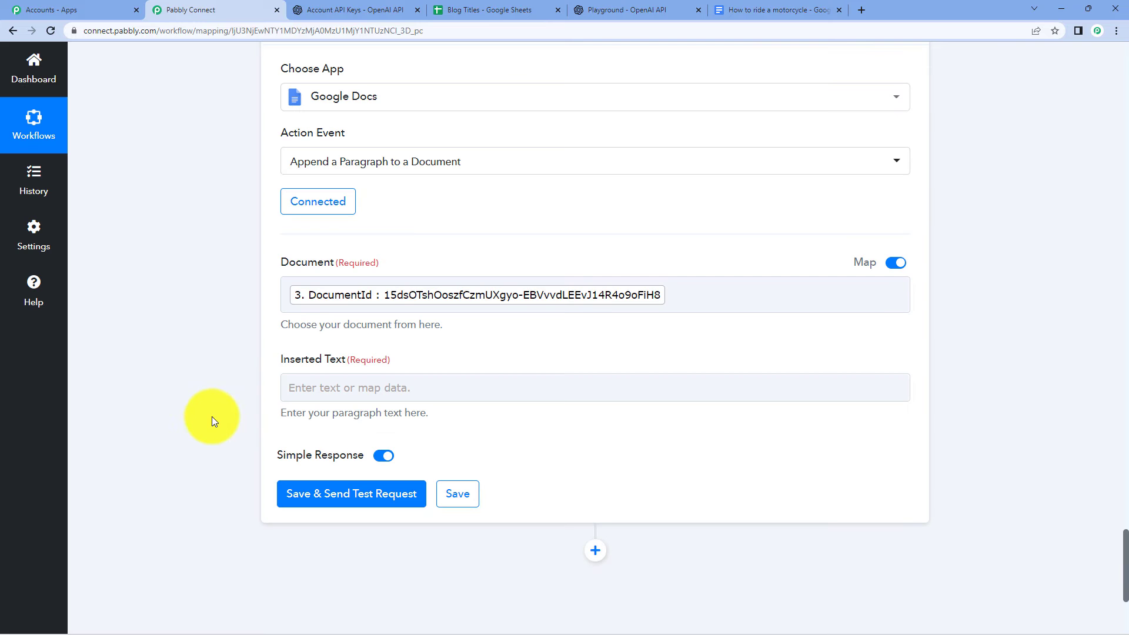
- Map the OpenAI step's Choices 0 Text value as the Inserted Text
scroll(465, 311, "down", 2)
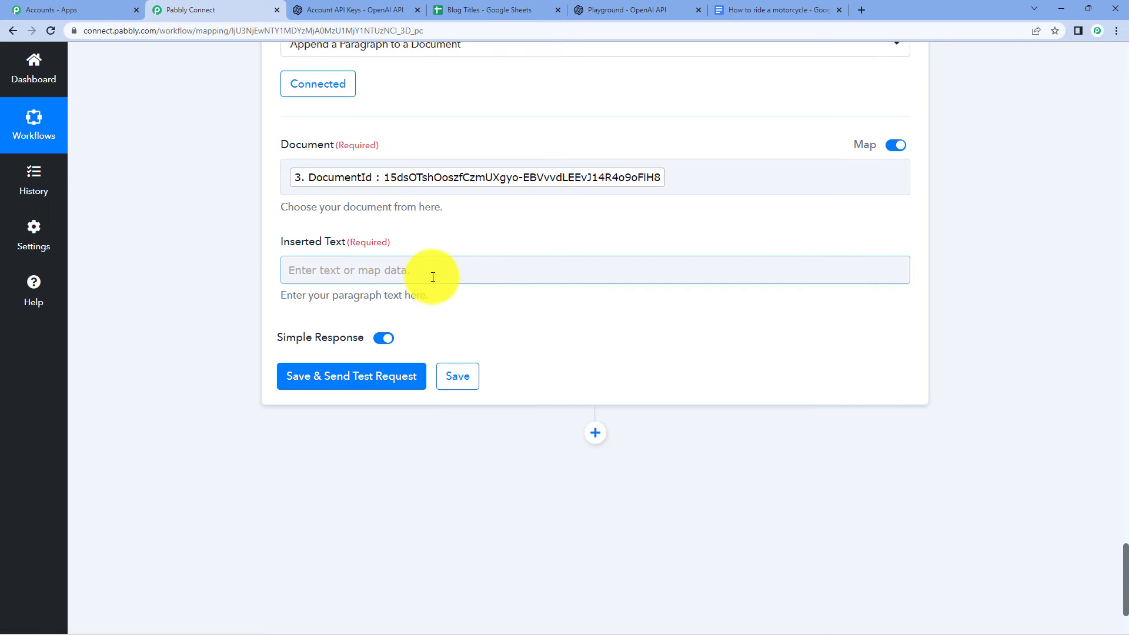
left_click(434, 278)
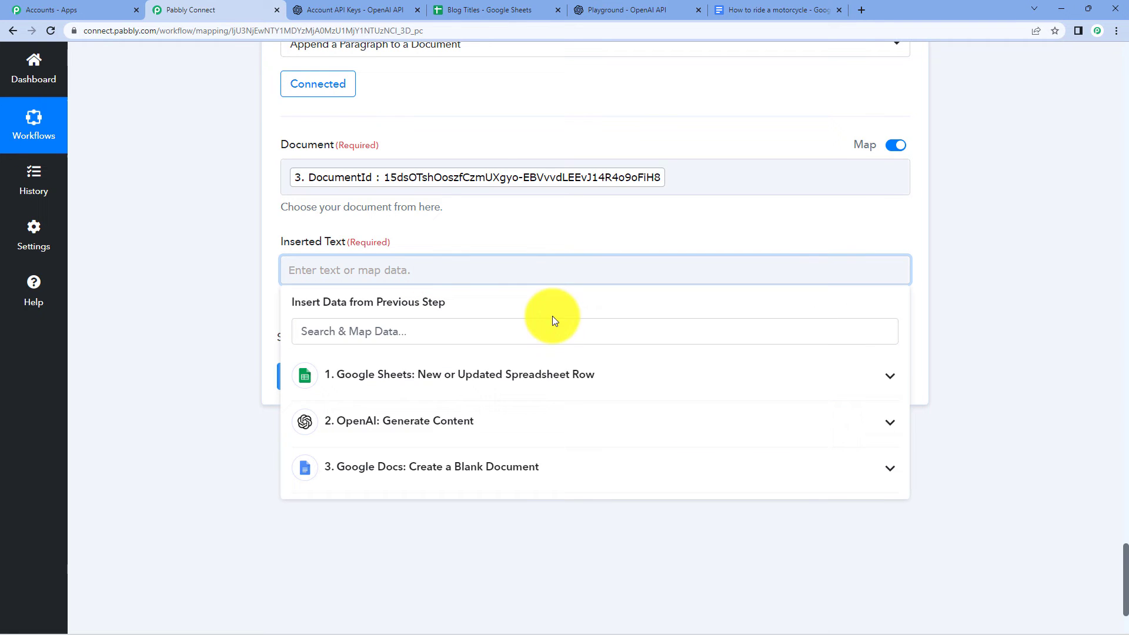
left_click(388, 421)
scroll(471, 458, "down", 1)
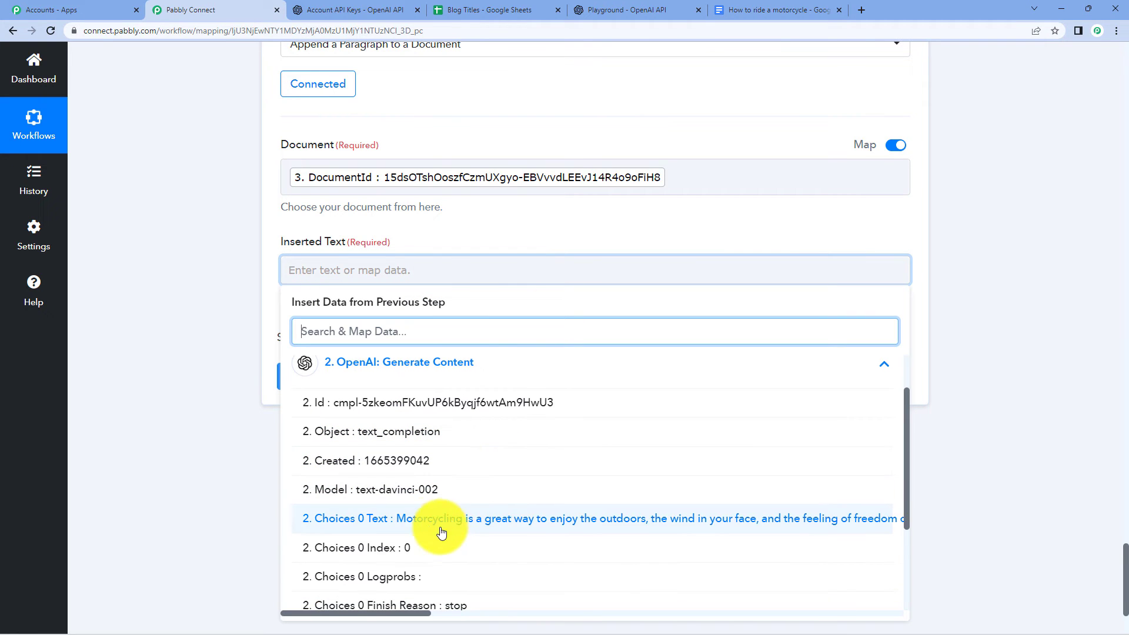
left_click(521, 523)
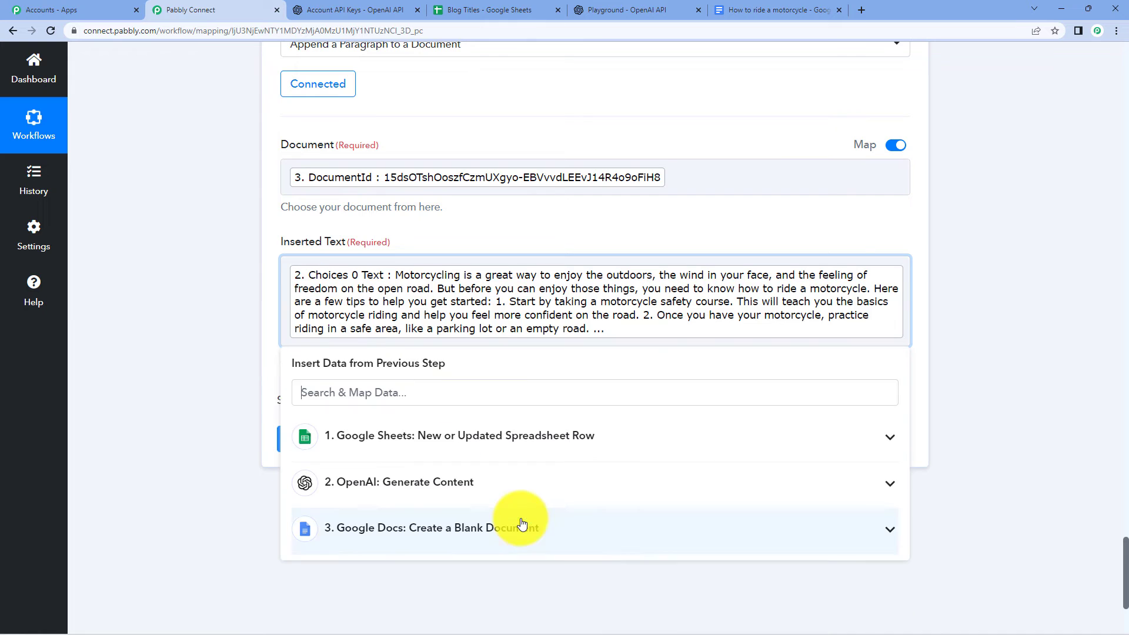
left_click(223, 334)
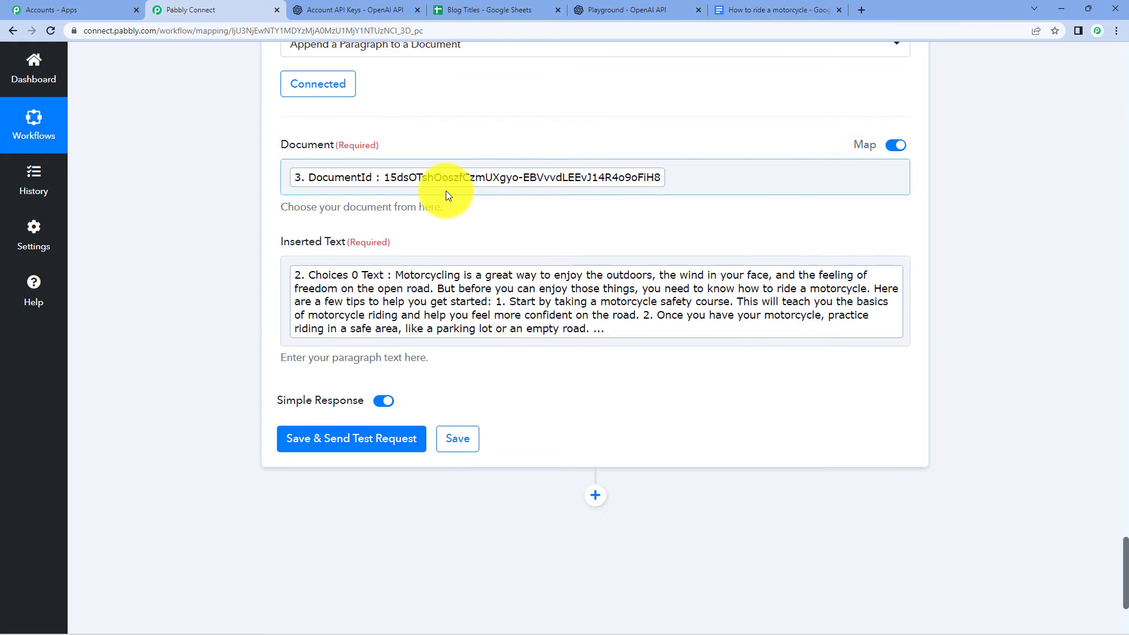
- Save the append action and send a test request, then check the "How to ride a motorcycle" document in Google Docs
scroll(446, 190, "up", 3)
scroll(447, 193, "down", 5)
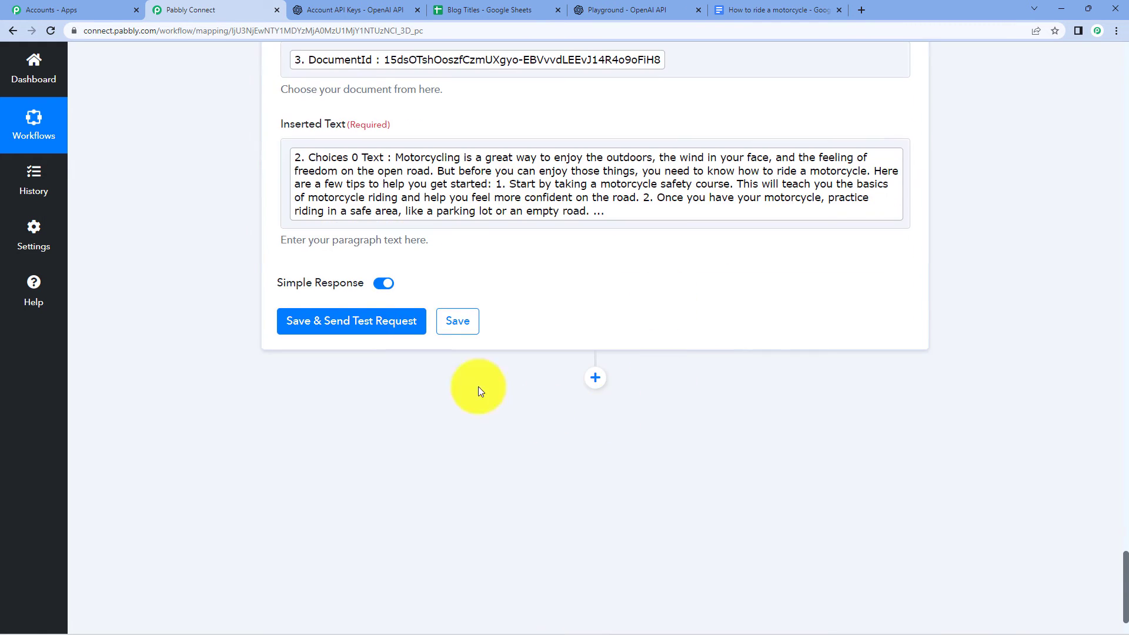
left_click(404, 326)
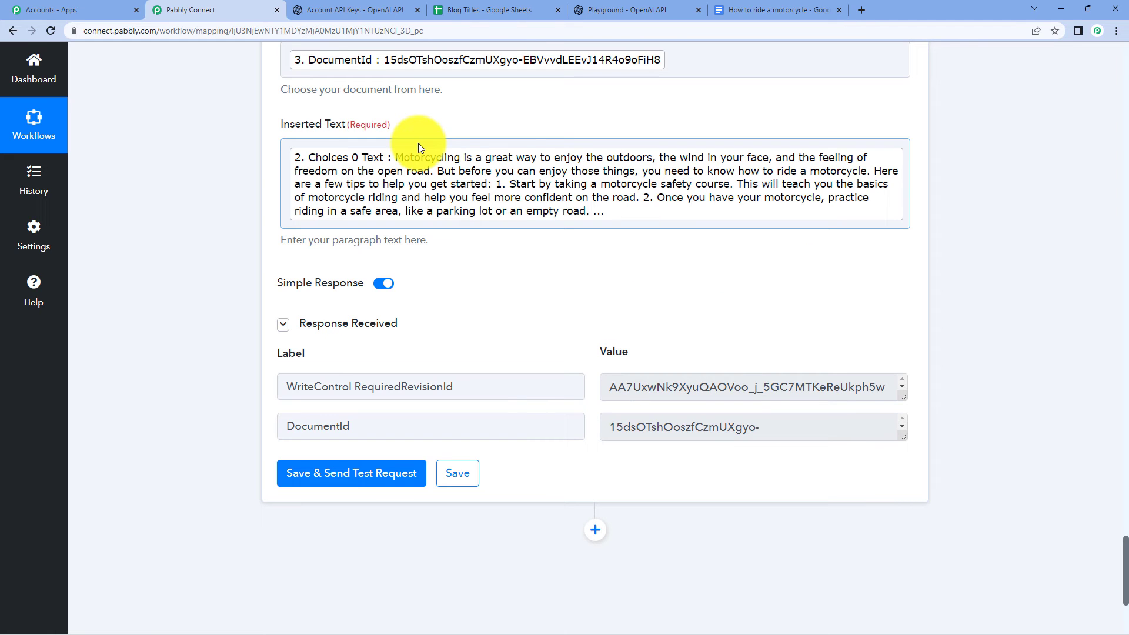
left_click(735, 10)
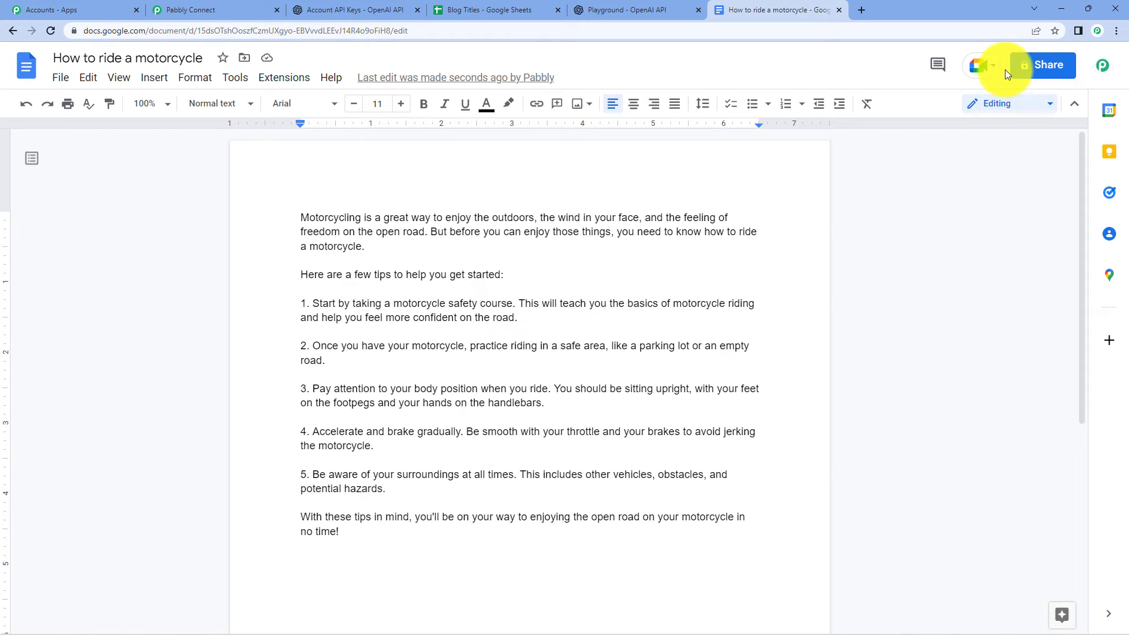
- Return to Pabbly Connect and add a Google Drive action at the workflow's end with Share a File With Anyone as the action event
left_click(226, 9)
scroll(591, 353, "down", 5)
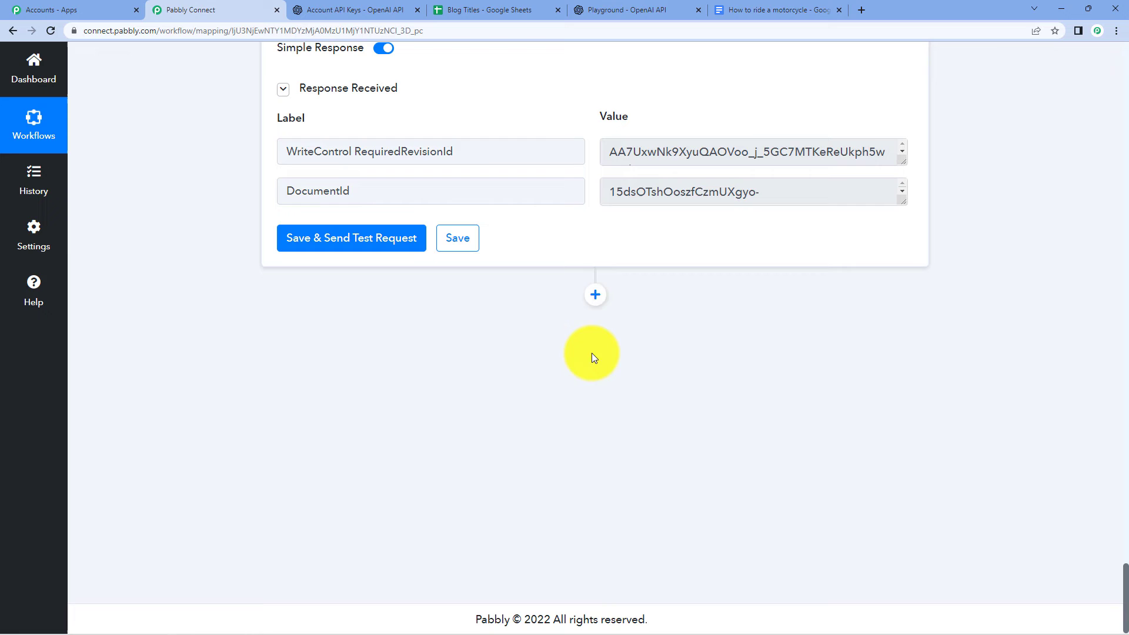
left_click(593, 296)
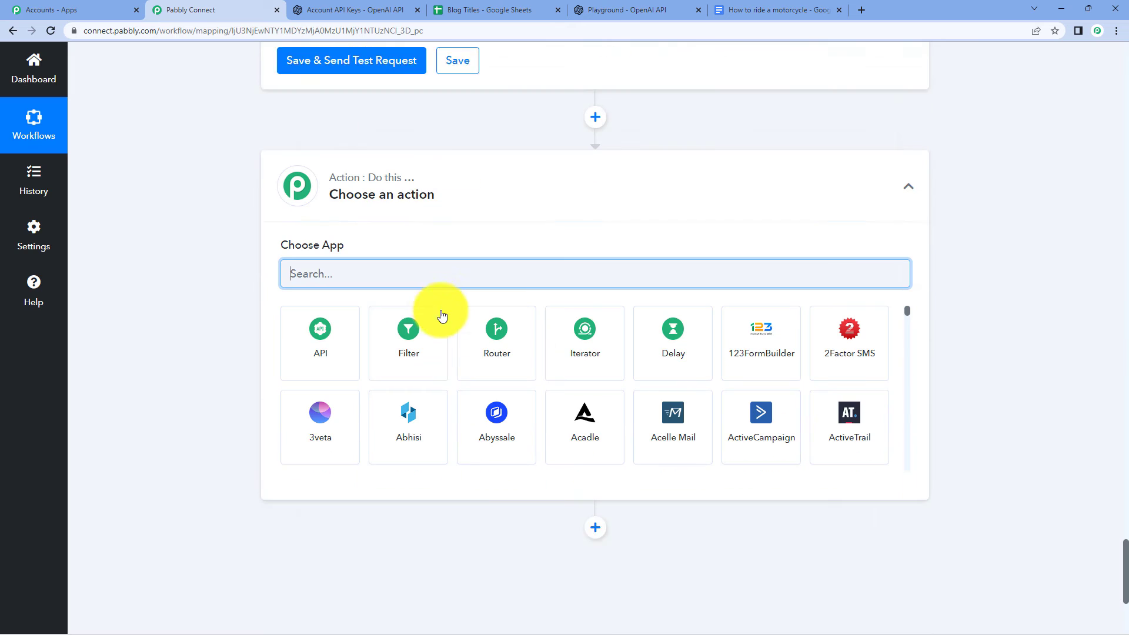
scroll(442, 316, "down", 1)
type("googhl")
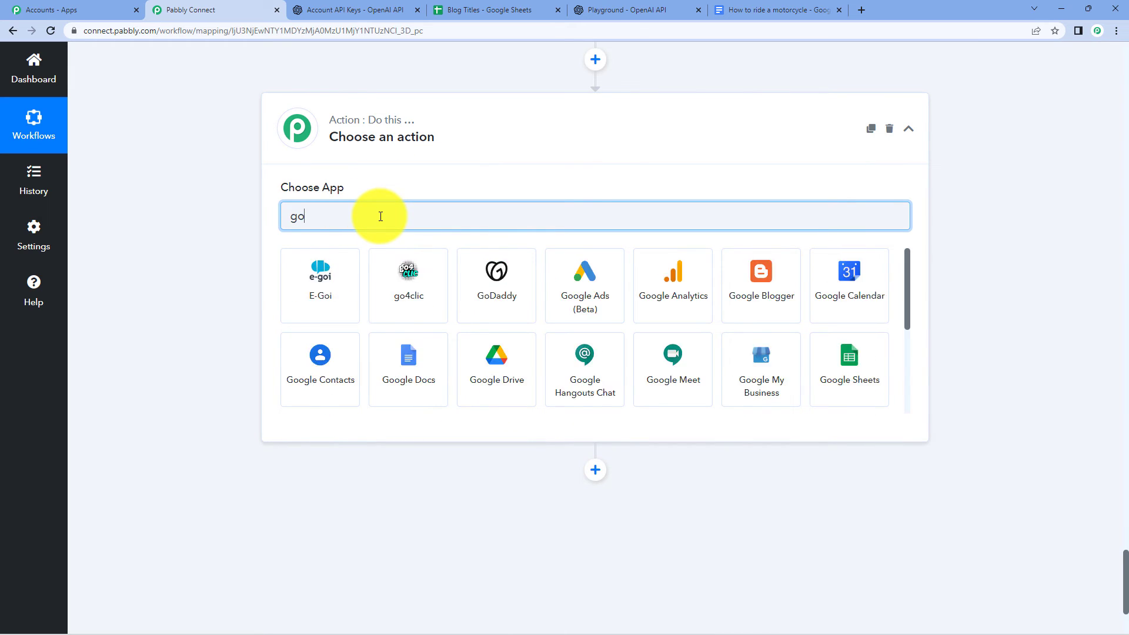
key("BackSpace")
key("BackSpace")
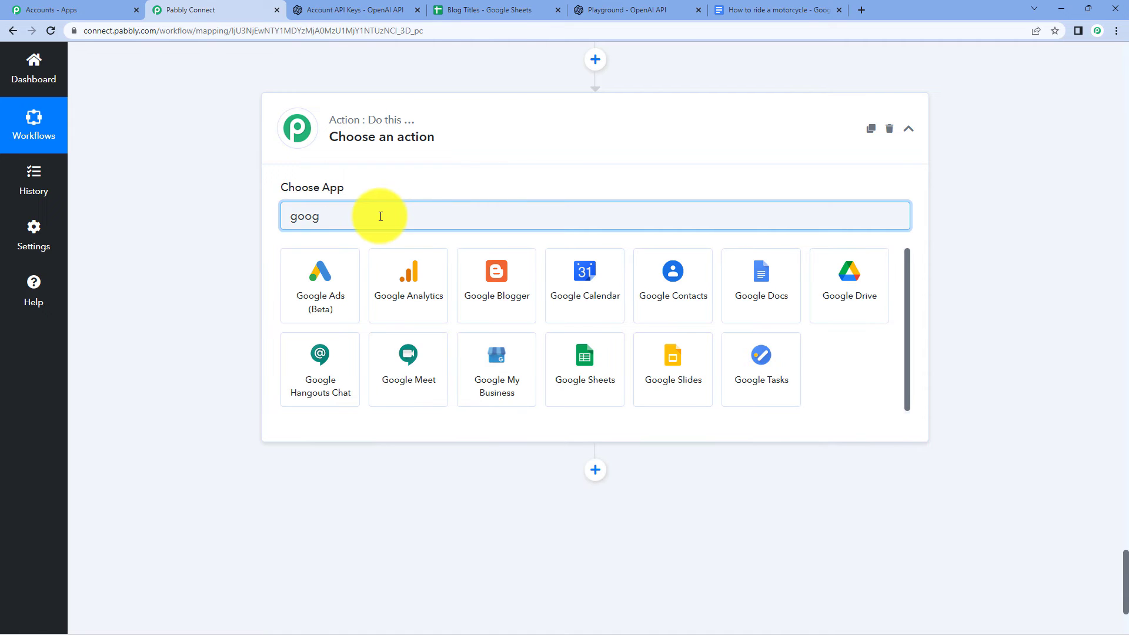
type("le dr")
left_click(353, 273)
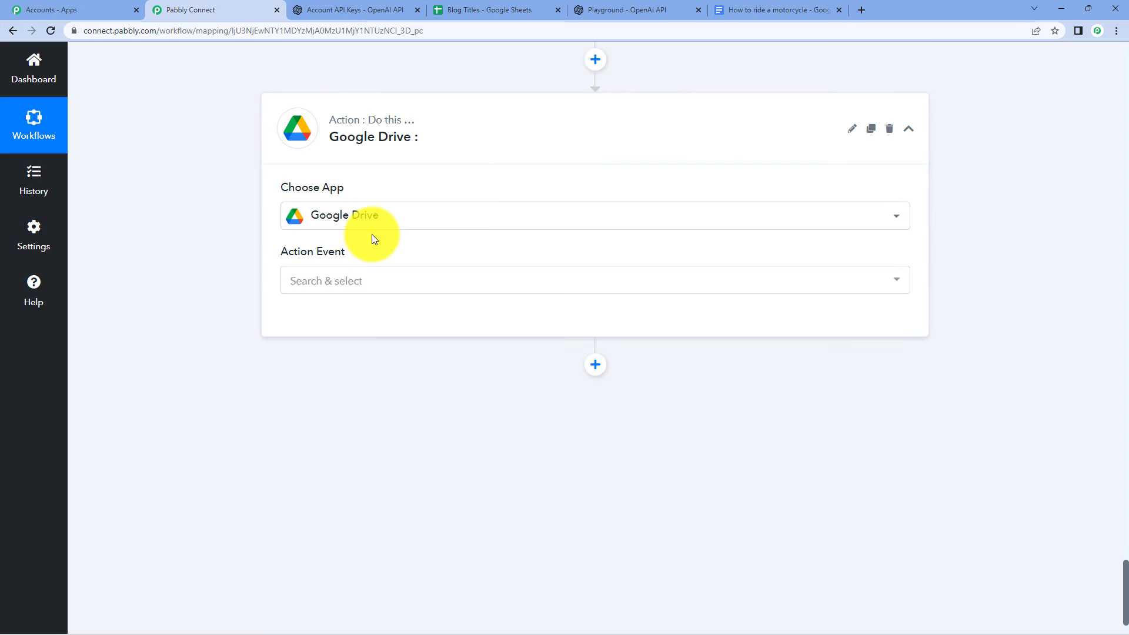
scroll(372, 238, "down", 2)
left_click(355, 222)
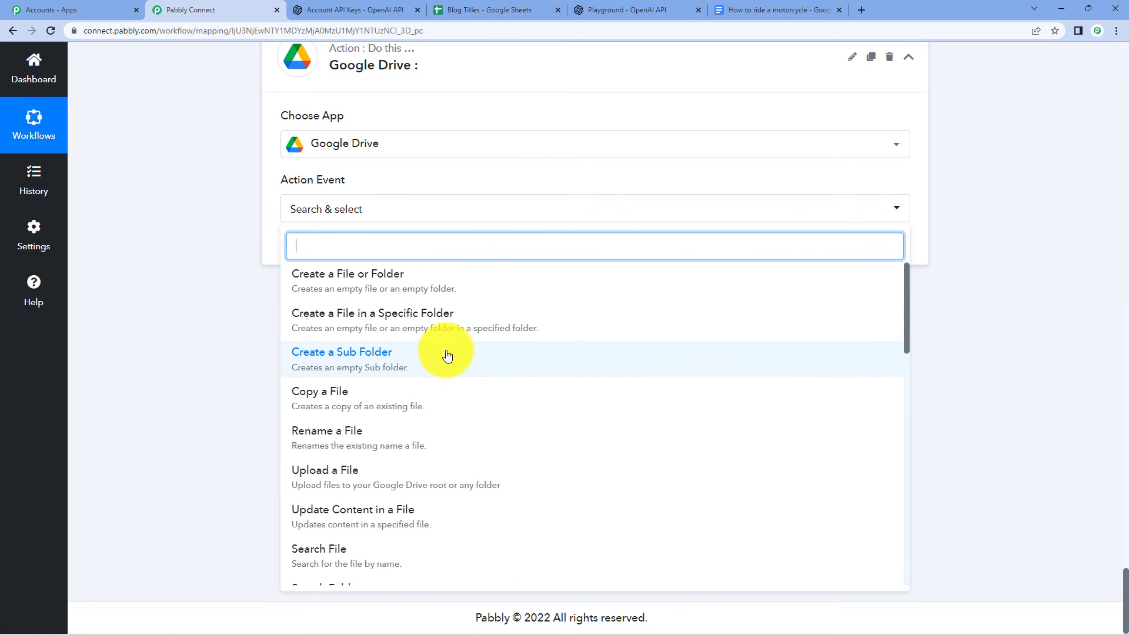
scroll(447, 356, "down", 1)
left_click(320, 575)
- Add a new Google Drive connection to the action and authorize Pabbly Connect's access to the Google account
left_click(301, 253)
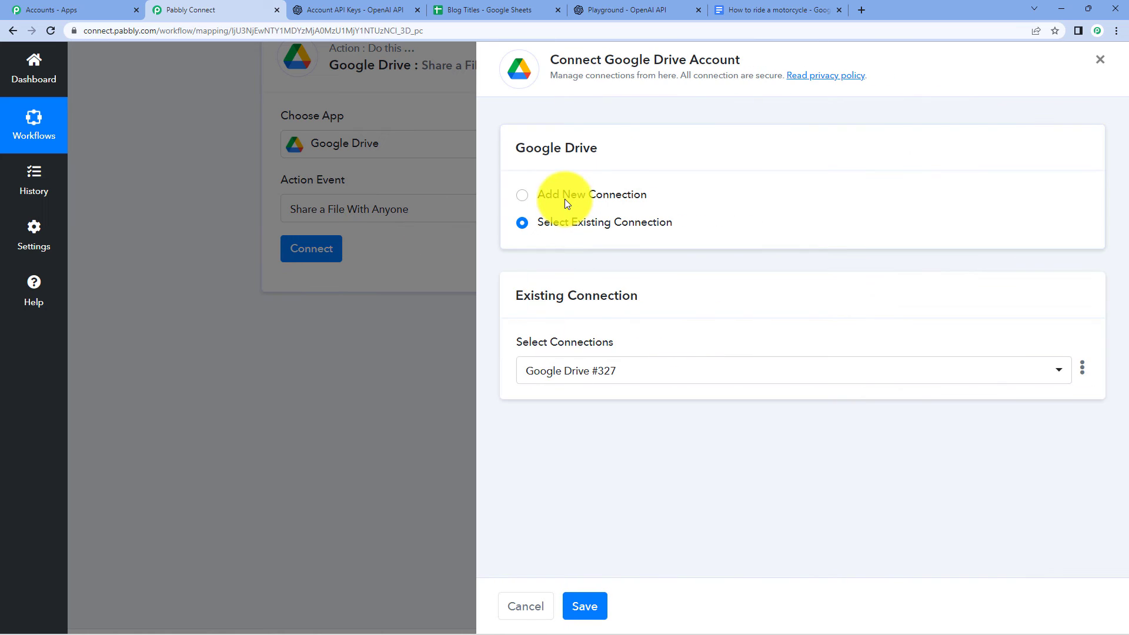
left_click(565, 198)
left_click(614, 349)
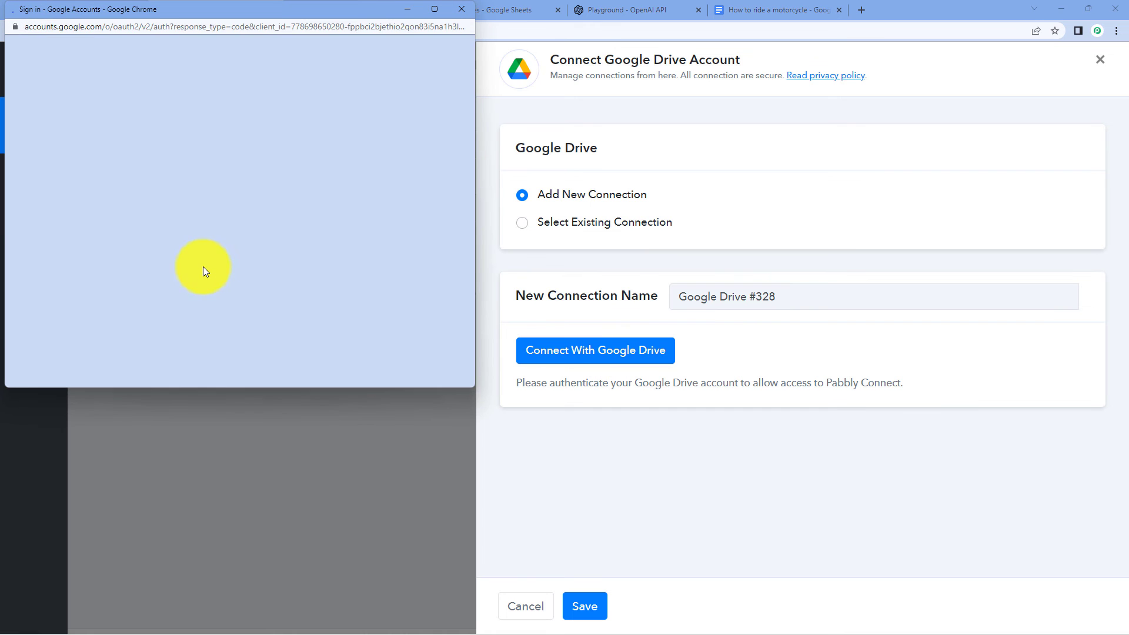
left_click(194, 238)
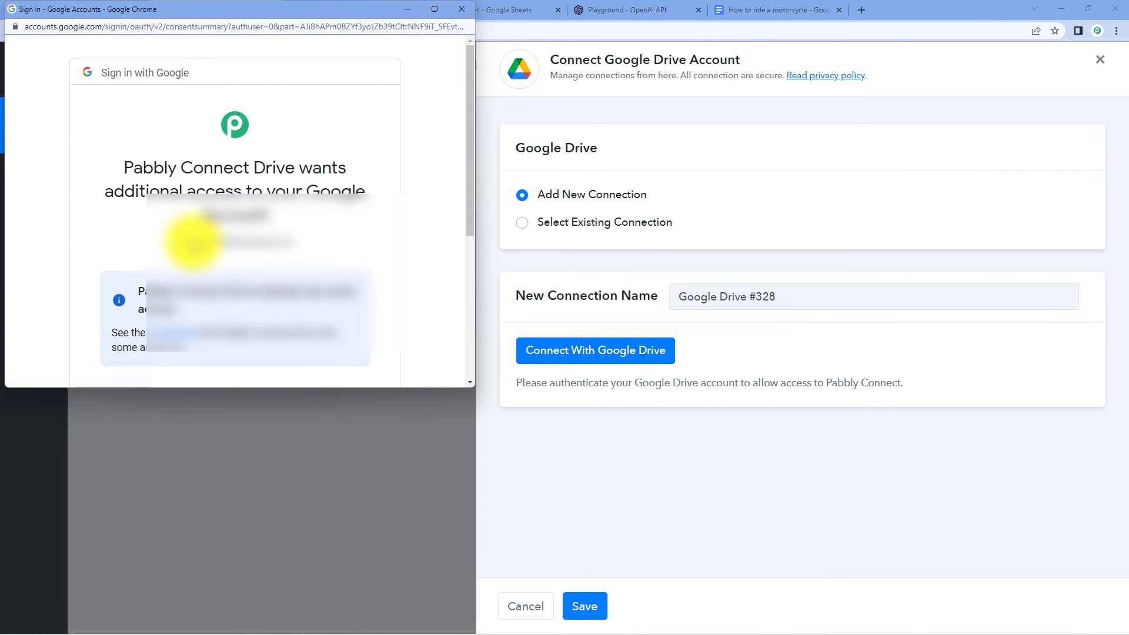
scroll(288, 294, "down", 5)
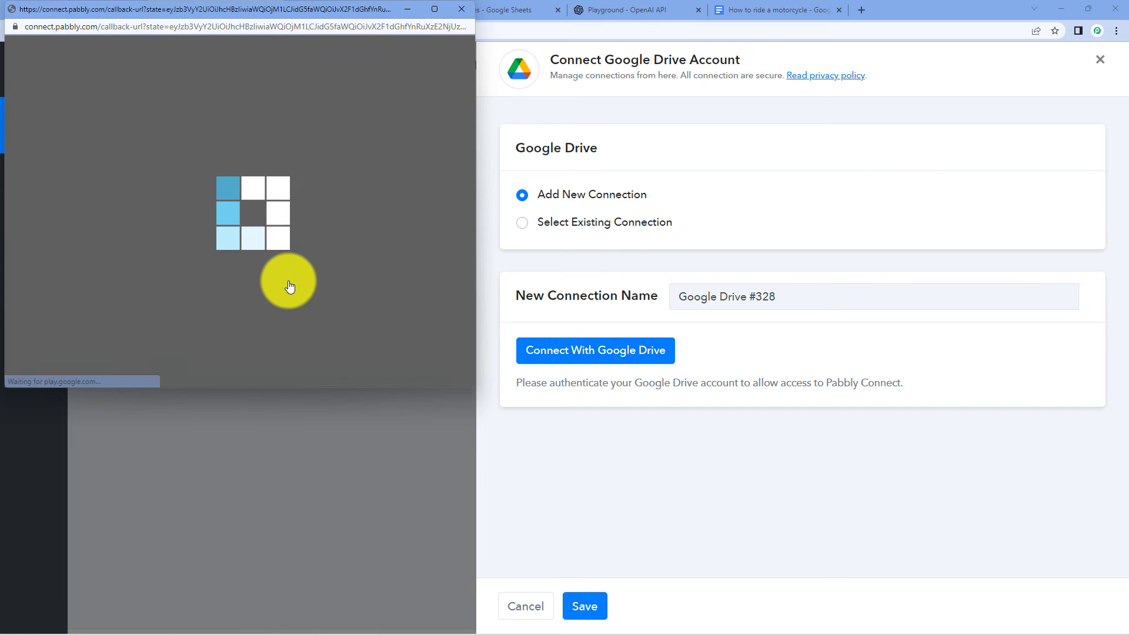
left_click(527, 406)
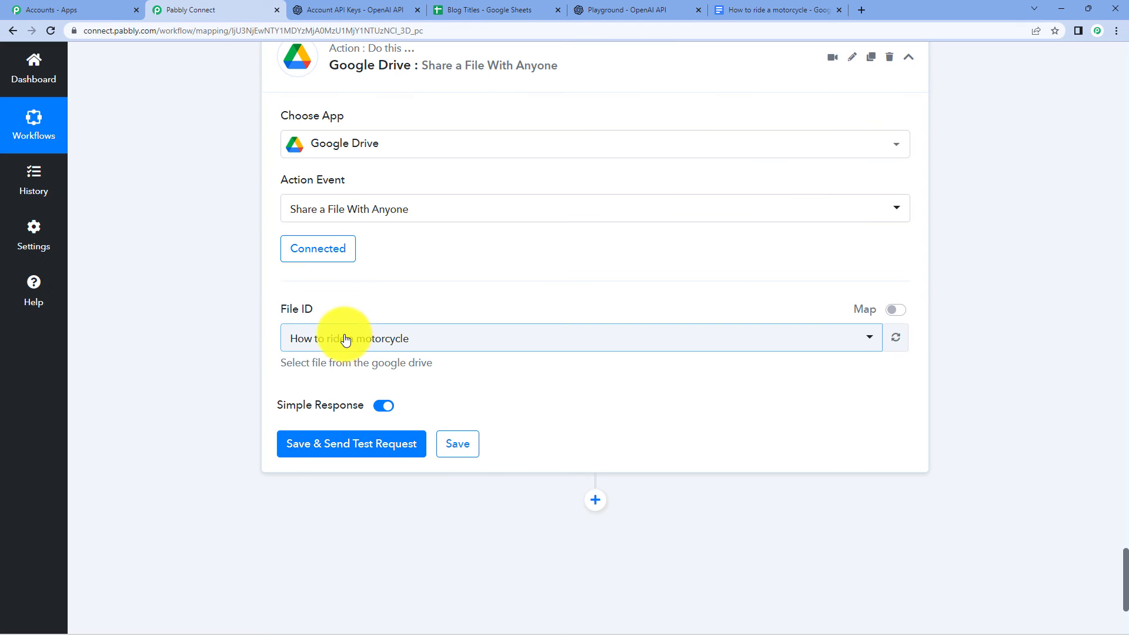
- Enable mapping for the File ID and map it to the DocumentId from the Append a Paragraph to a Document step
left_click(895, 310)
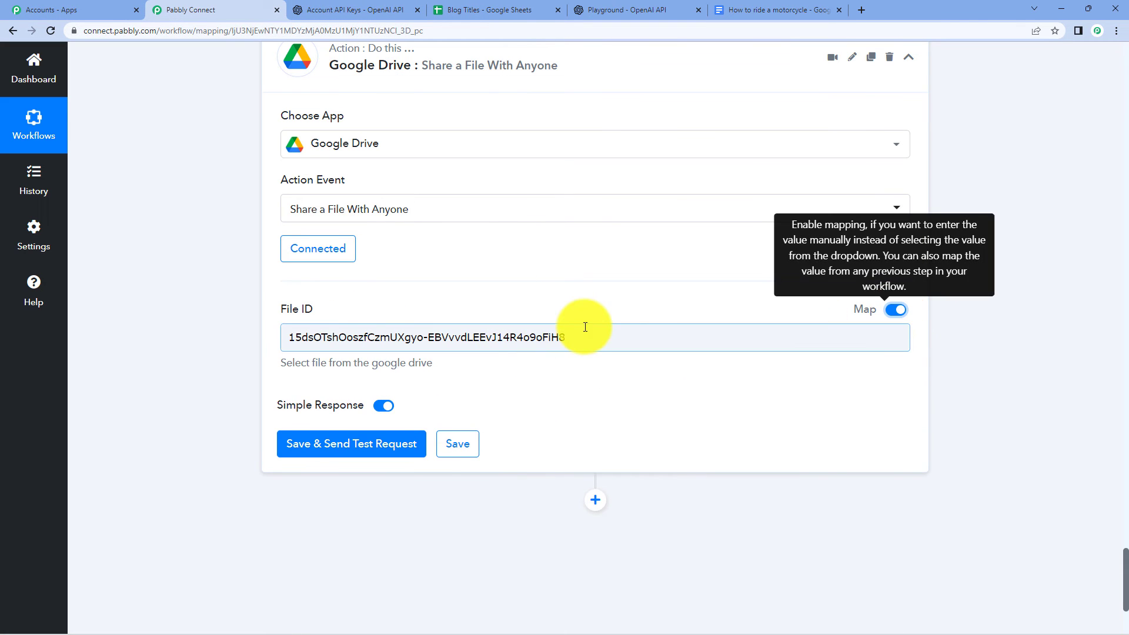
left_click(559, 338)
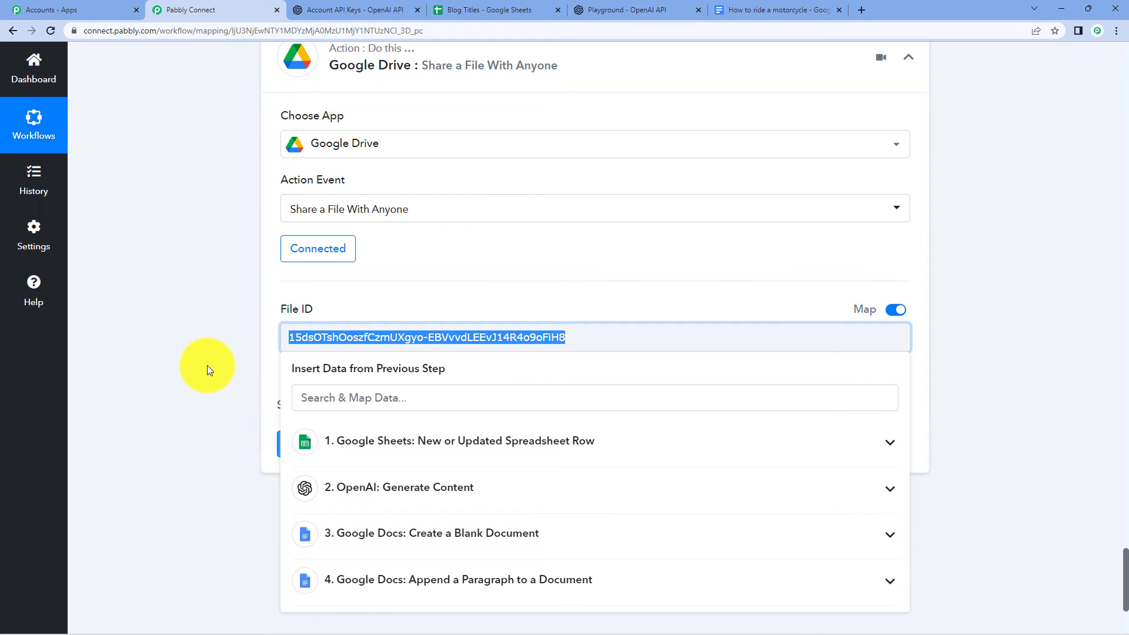
key("BackSpace")
scroll(680, 493, "down", 2)
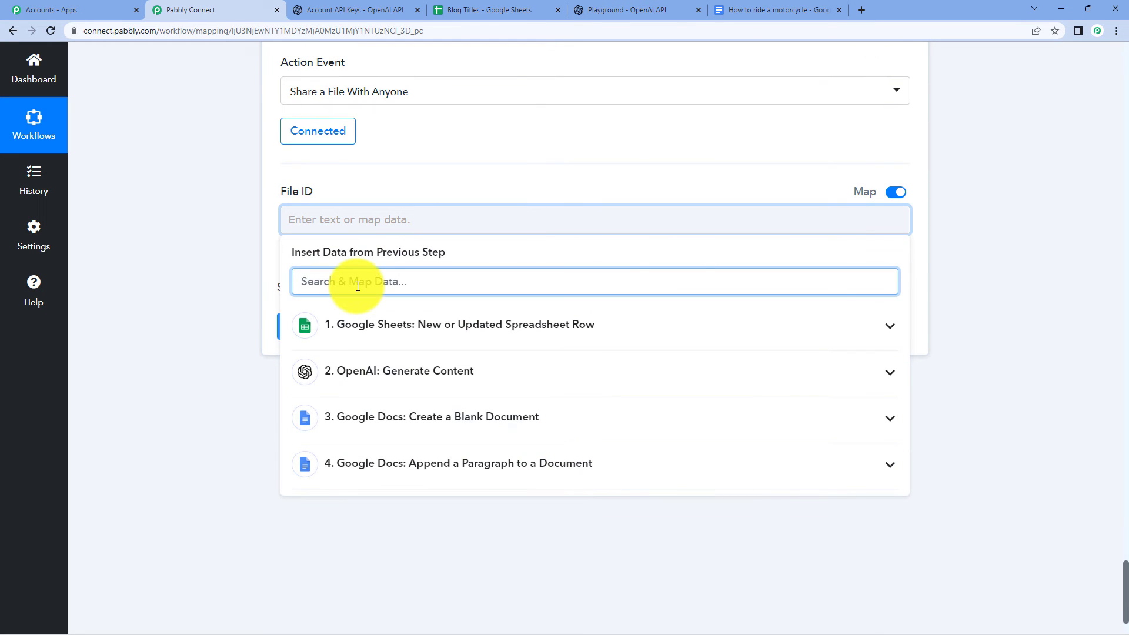
type("id")
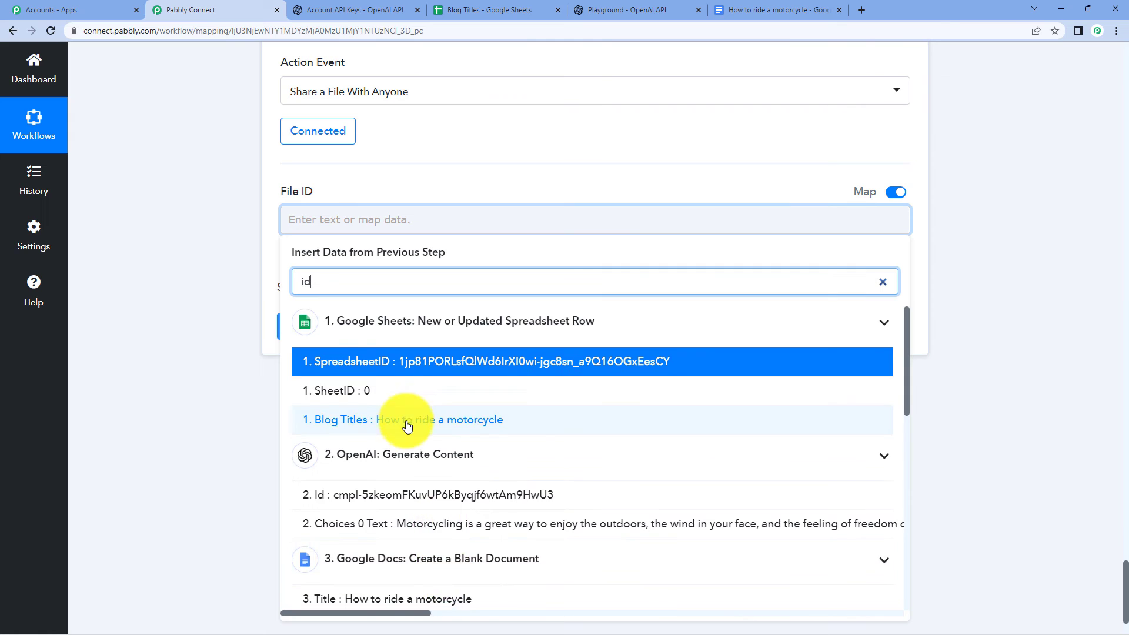
scroll(424, 463, "down", 10)
scroll(423, 464, "down", 2)
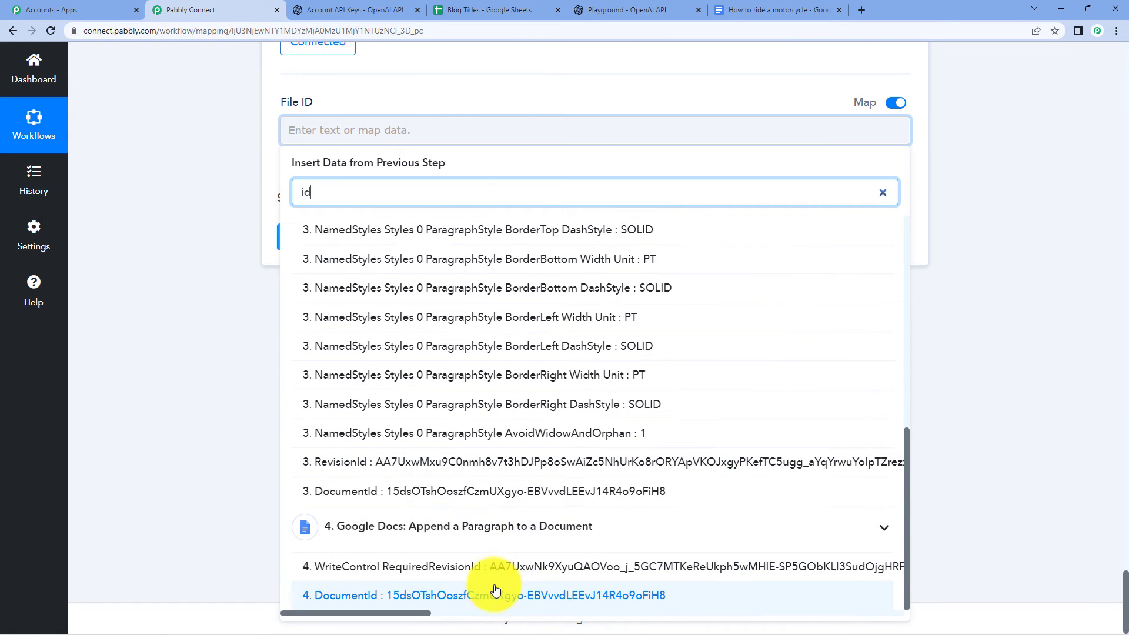
left_click(549, 594)
left_click(207, 284)
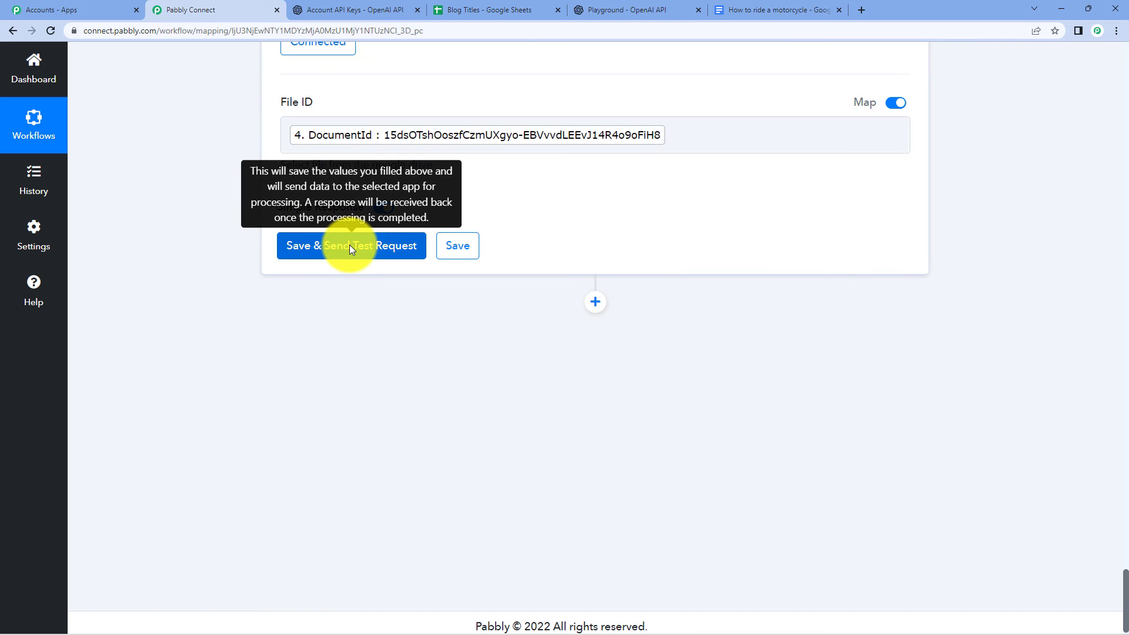
- Save the Google Drive action with a test request, check the document's sharing status in Google Docs and return to Pabbly Connect
left_click(351, 249)
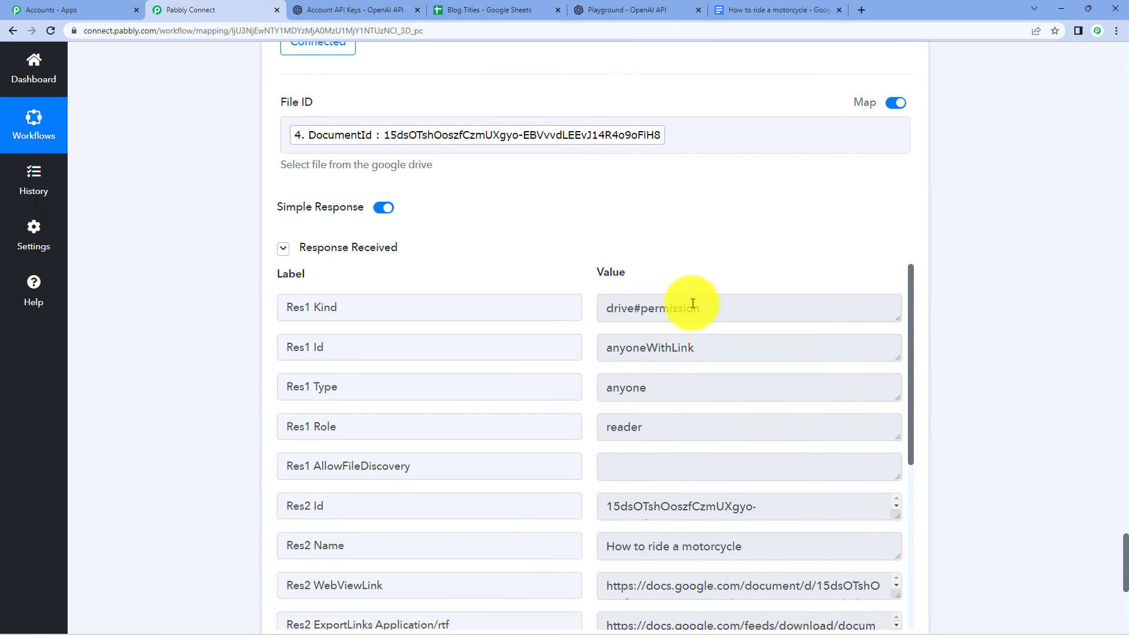
scroll(686, 302, "down", 3)
left_click(806, 9)
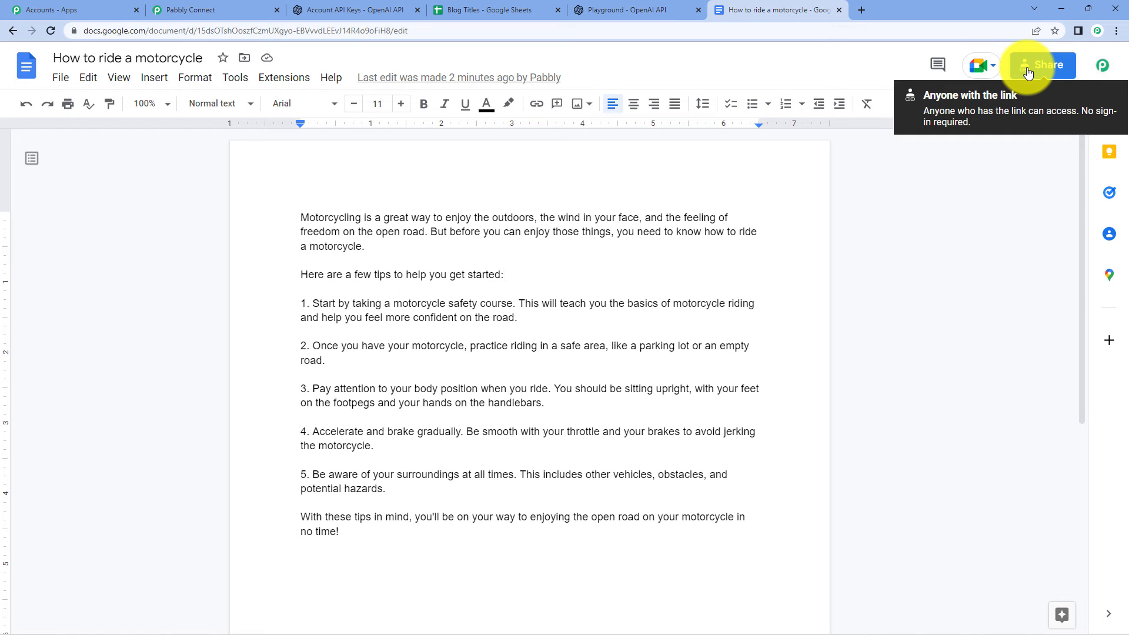
left_click(212, 10)
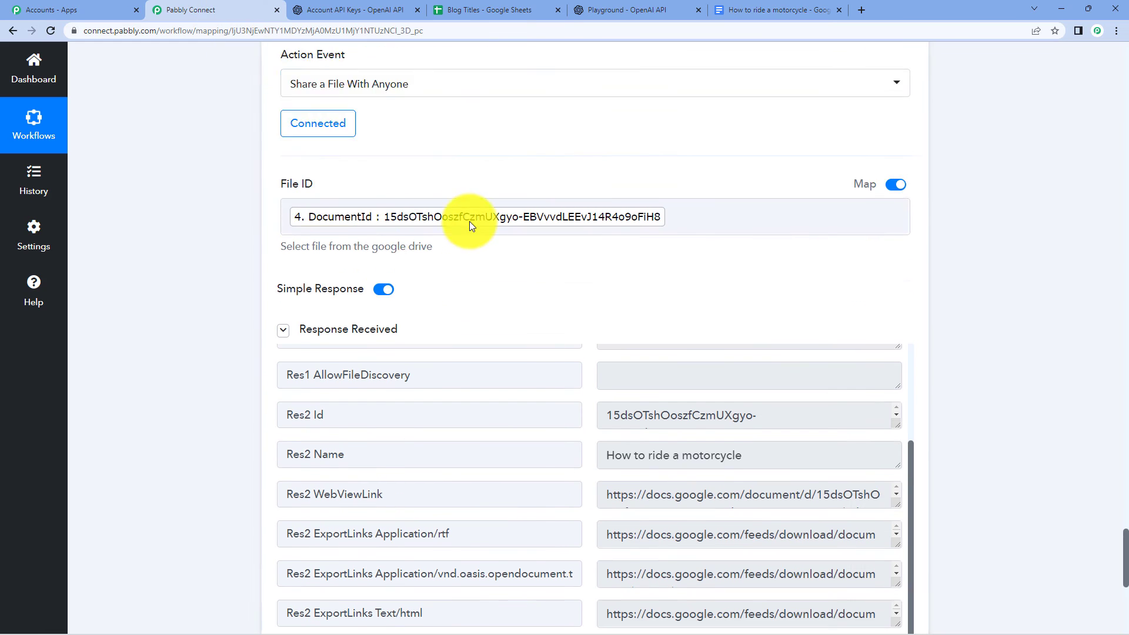
scroll(470, 221, "up", 5)
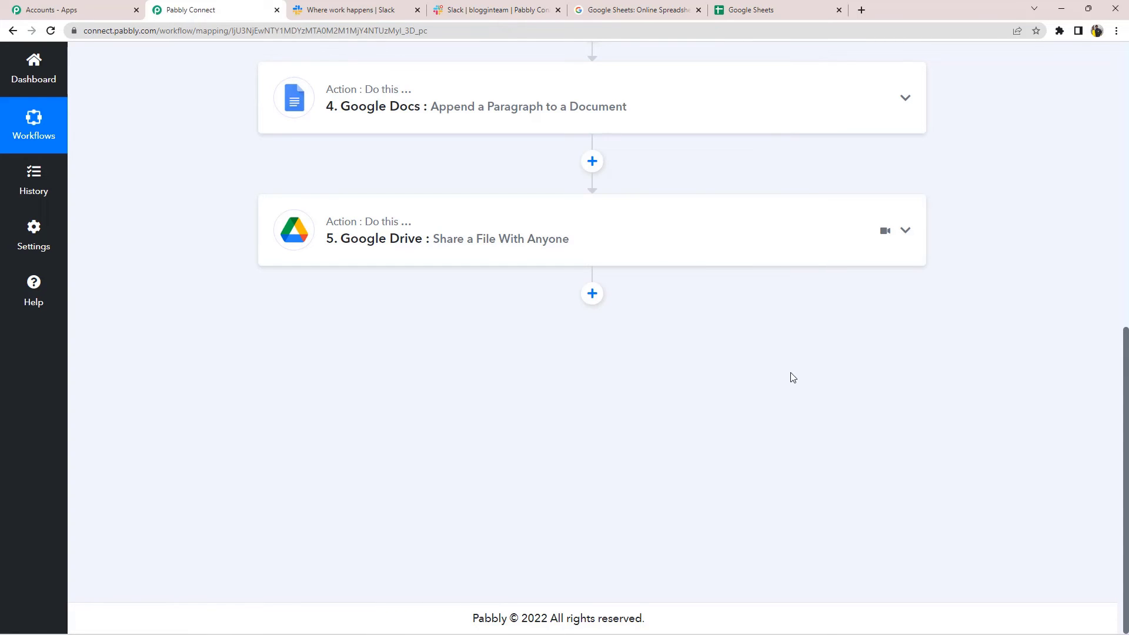
- Add a Slack action after the Google Drive step with Send Channel Message as the action event
left_click(592, 295)
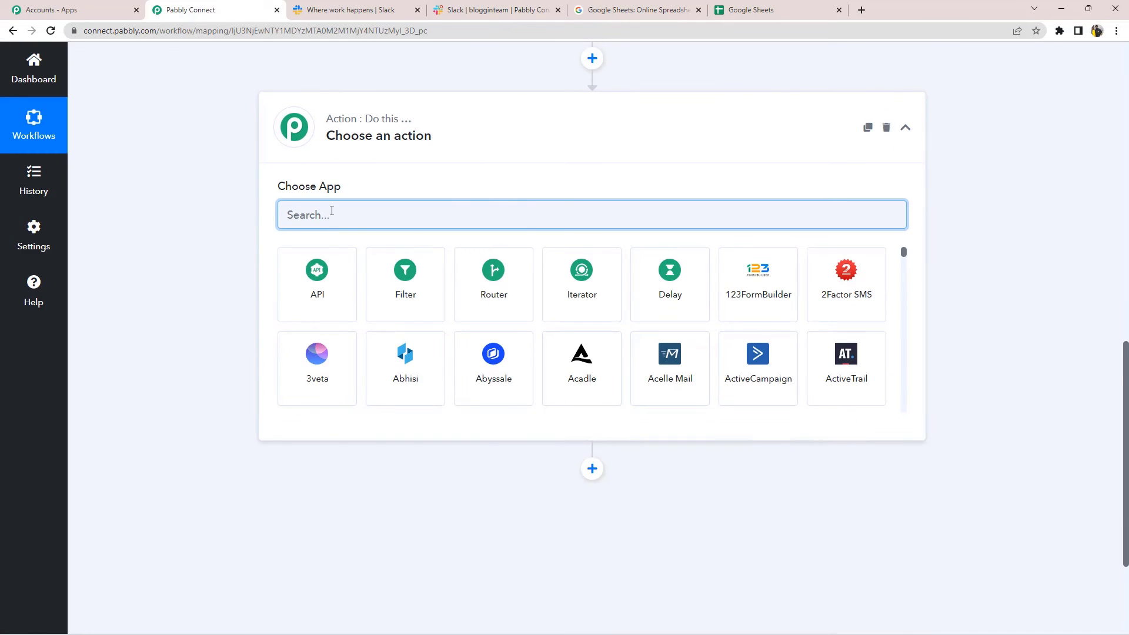
type("slack")
left_click(317, 281)
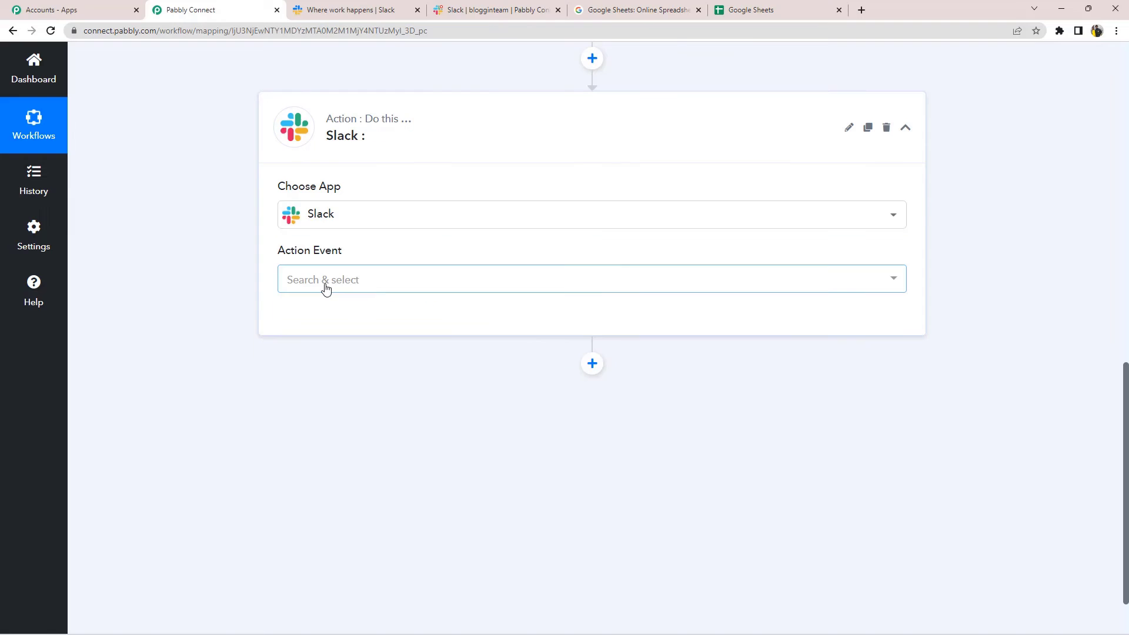
left_click(326, 290)
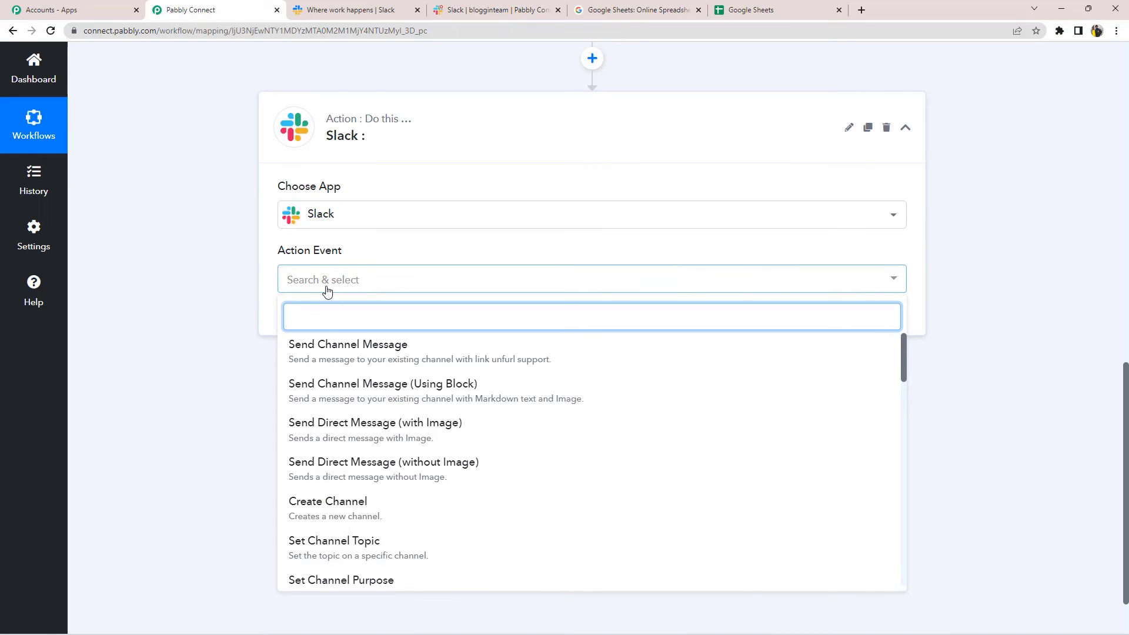
left_click(330, 355)
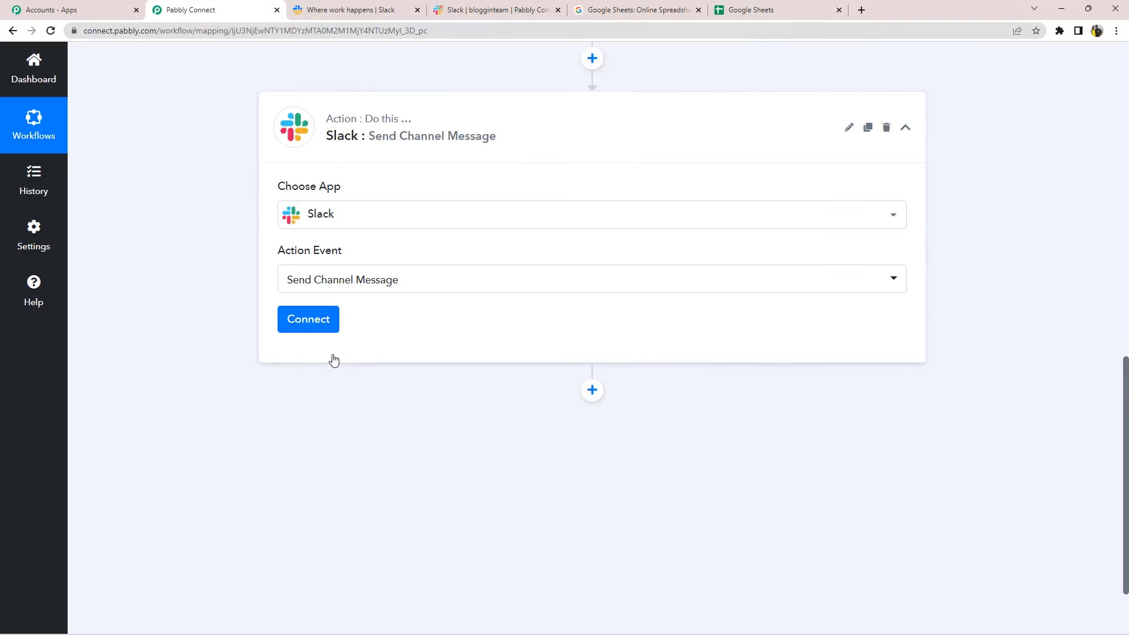
- Start connecting Slack to the action through a new connection, opening its token type prompt
left_click(323, 328)
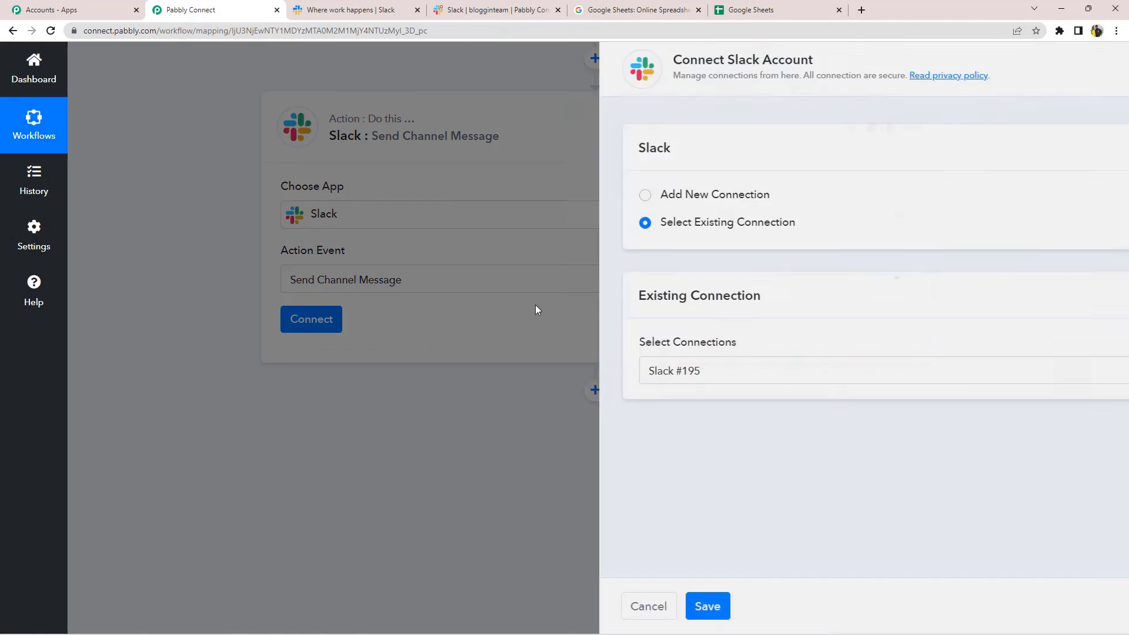
left_click(586, 196)
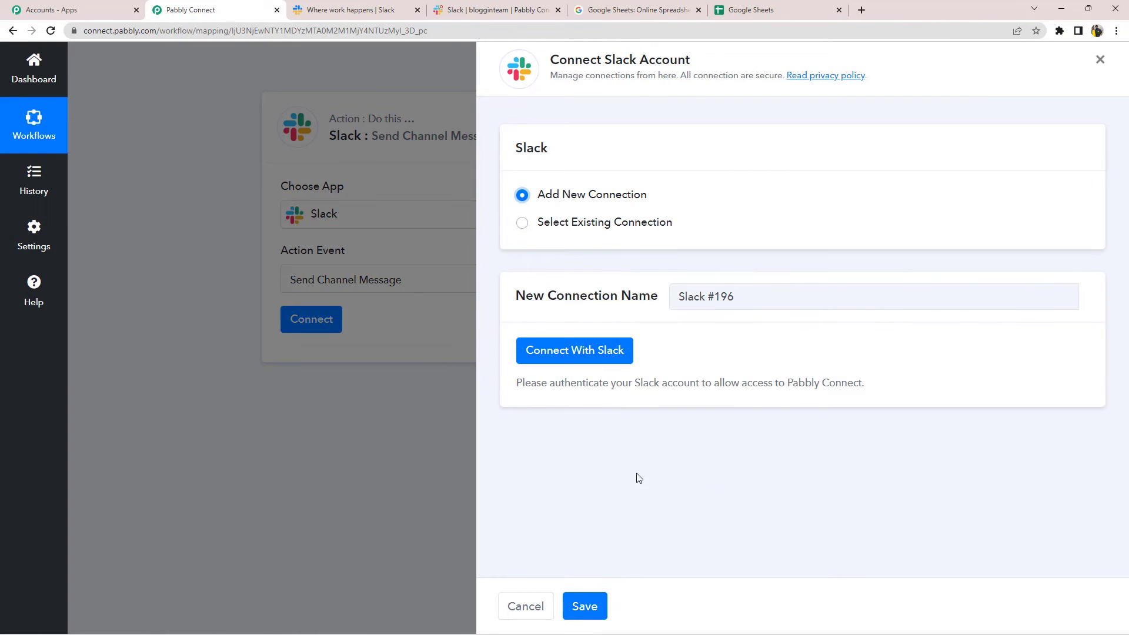
left_click(590, 359)
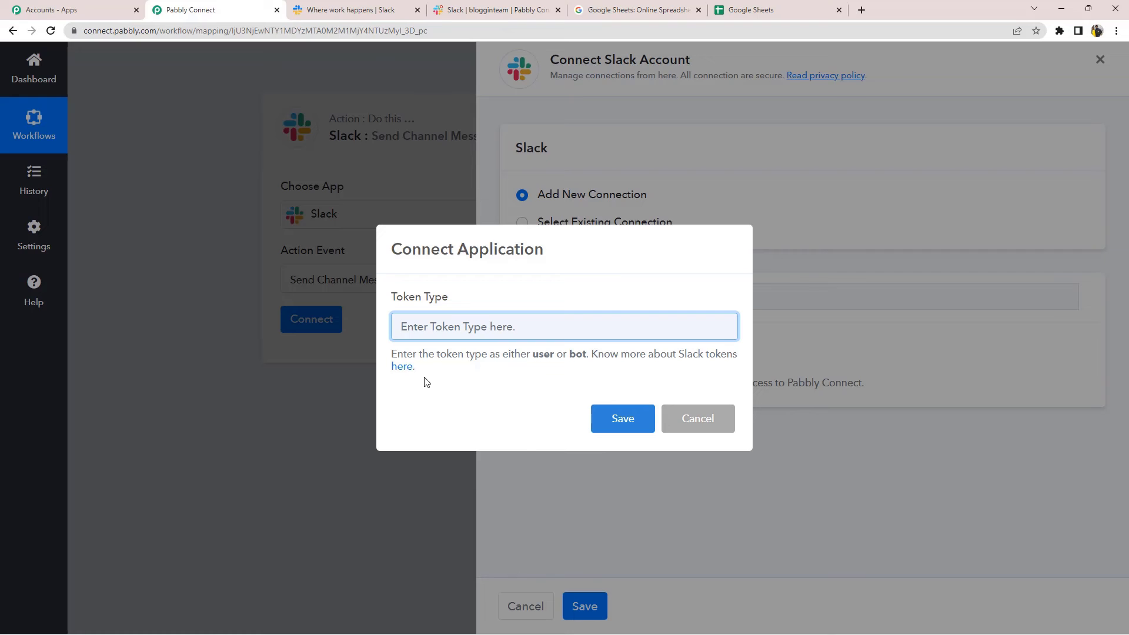
- Review the user and bot token permissions on the linked Slack help page and return to Pabbly Connect
left_click(397, 369)
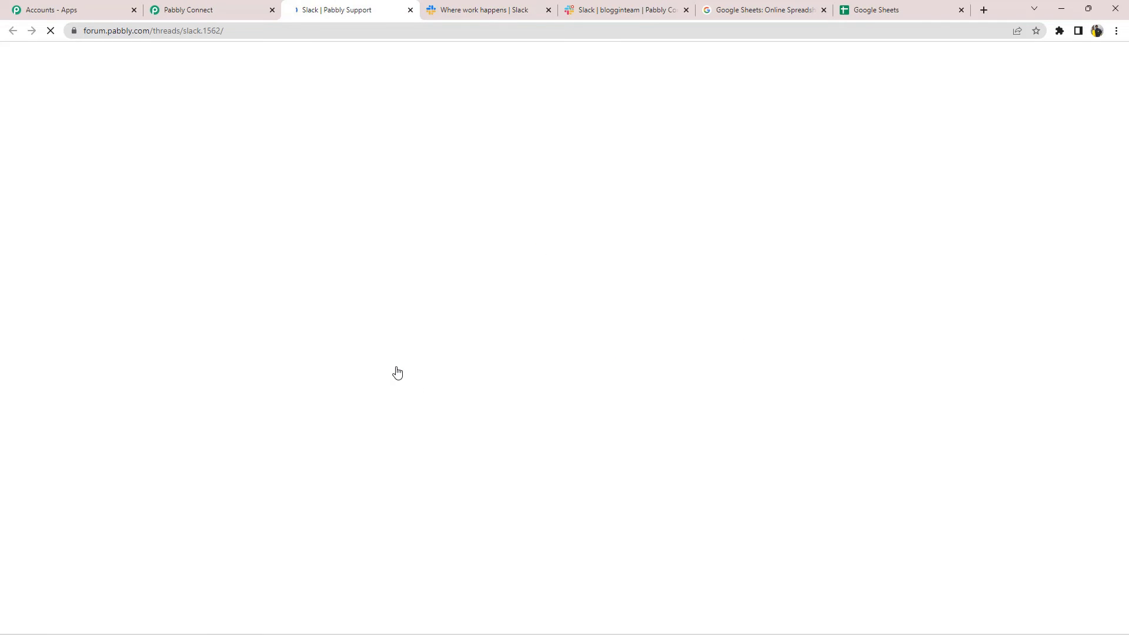
scroll(391, 346, "down", 3)
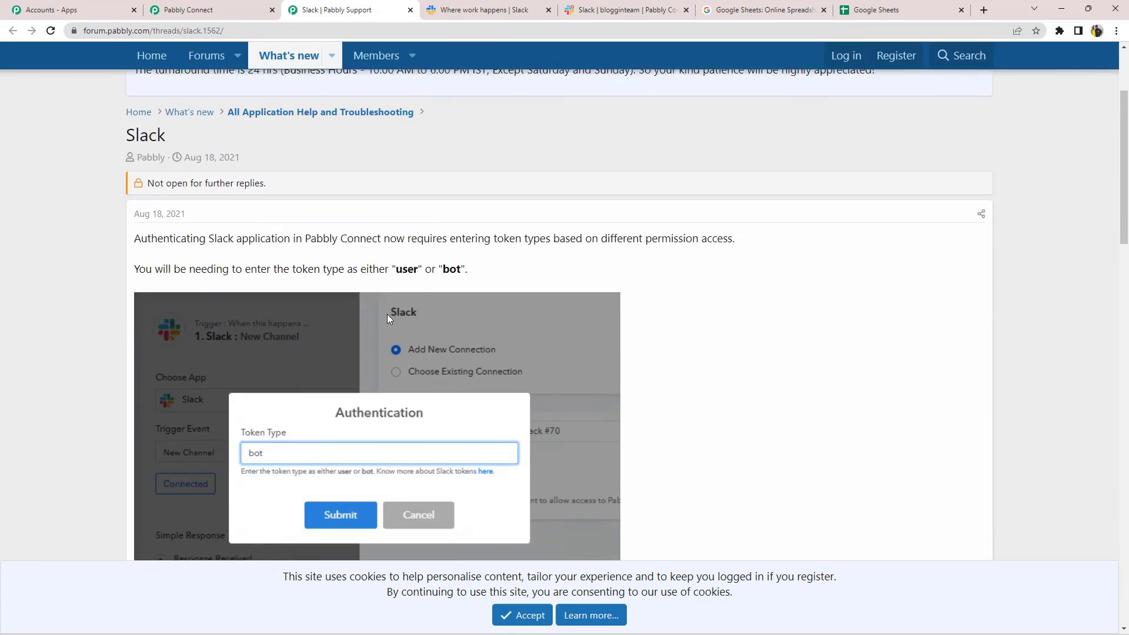
scroll(388, 318, "down", 5)
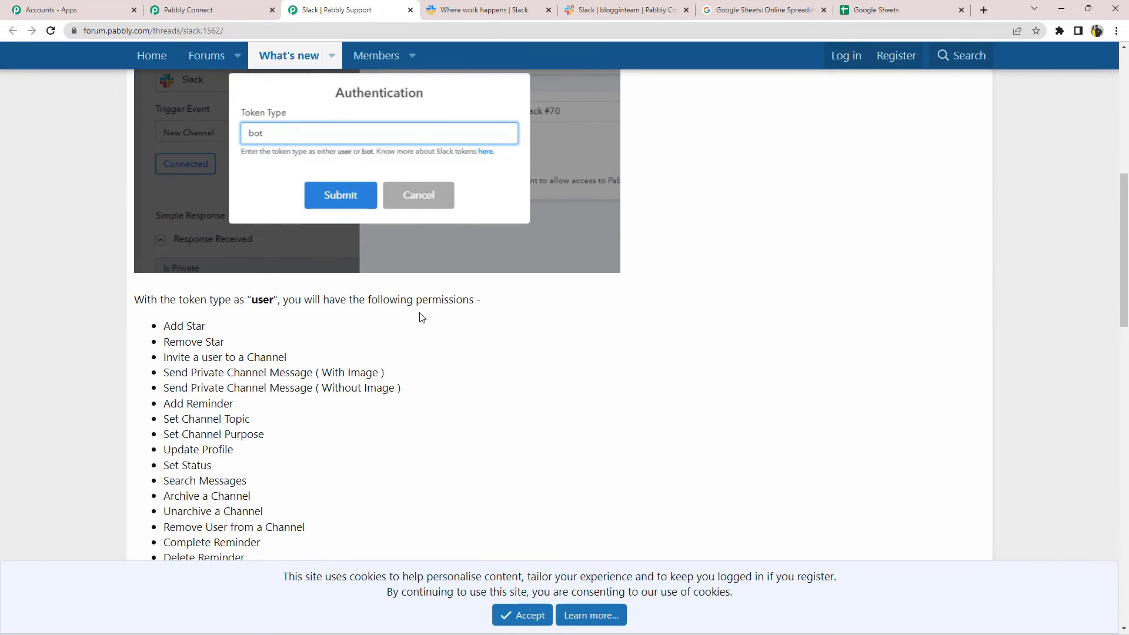
scroll(422, 317, "down", 1)
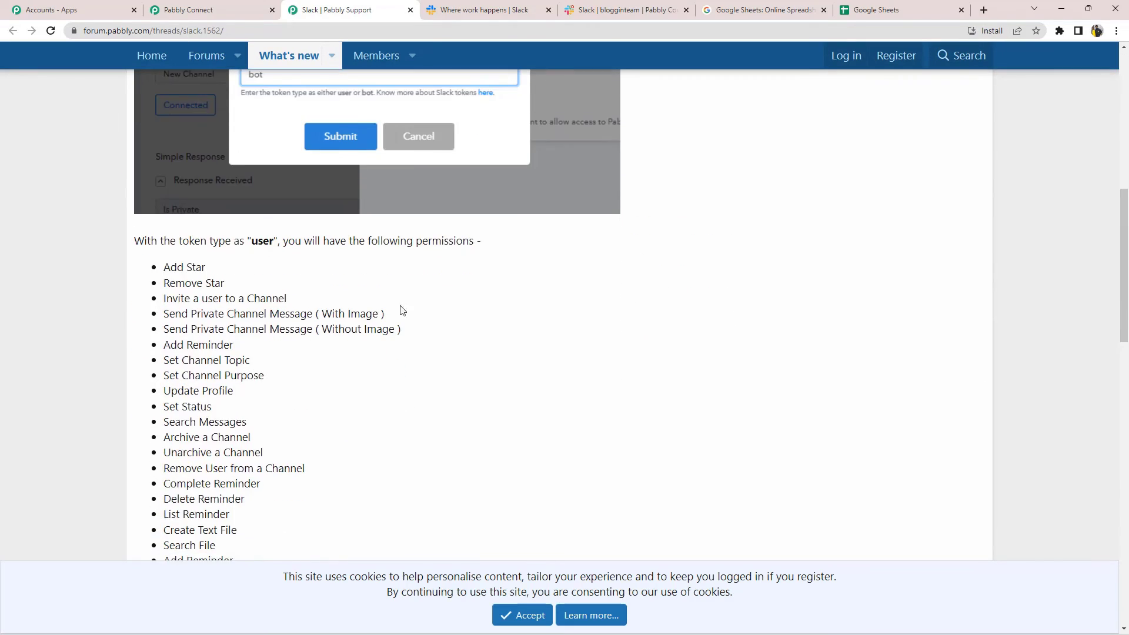
scroll(297, 262, "down", 14)
scroll(308, 267, "up", 3)
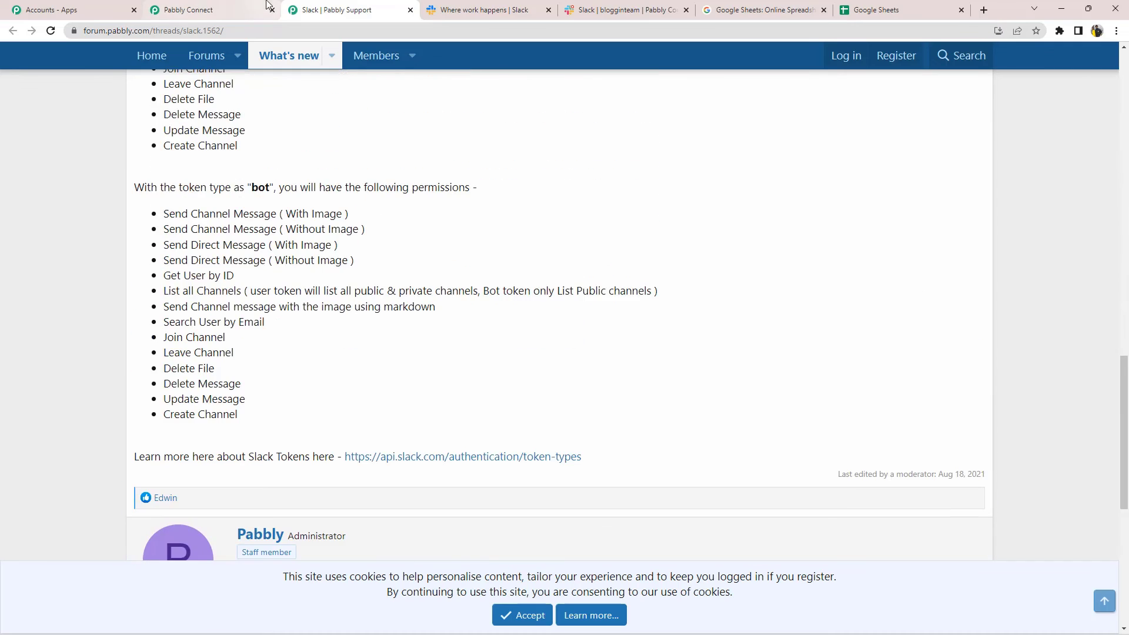
left_click(206, 10)
- Set the token type to user and authorize Pabbly Connect's access to the Slack workspace
left_click(442, 332)
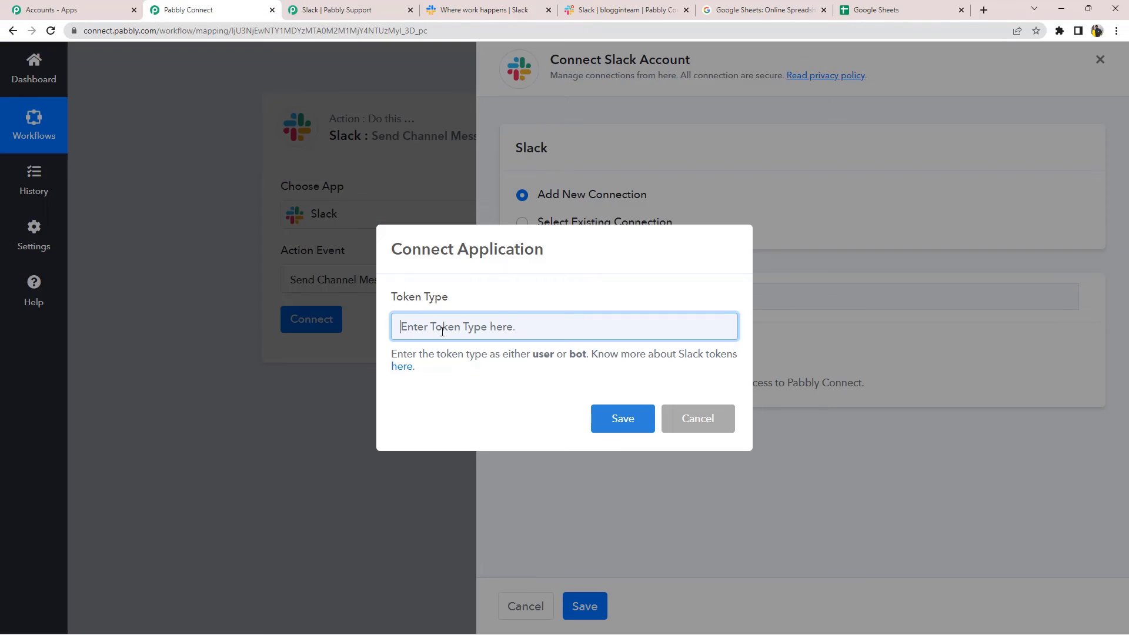
type("usere")
left_click(618, 417)
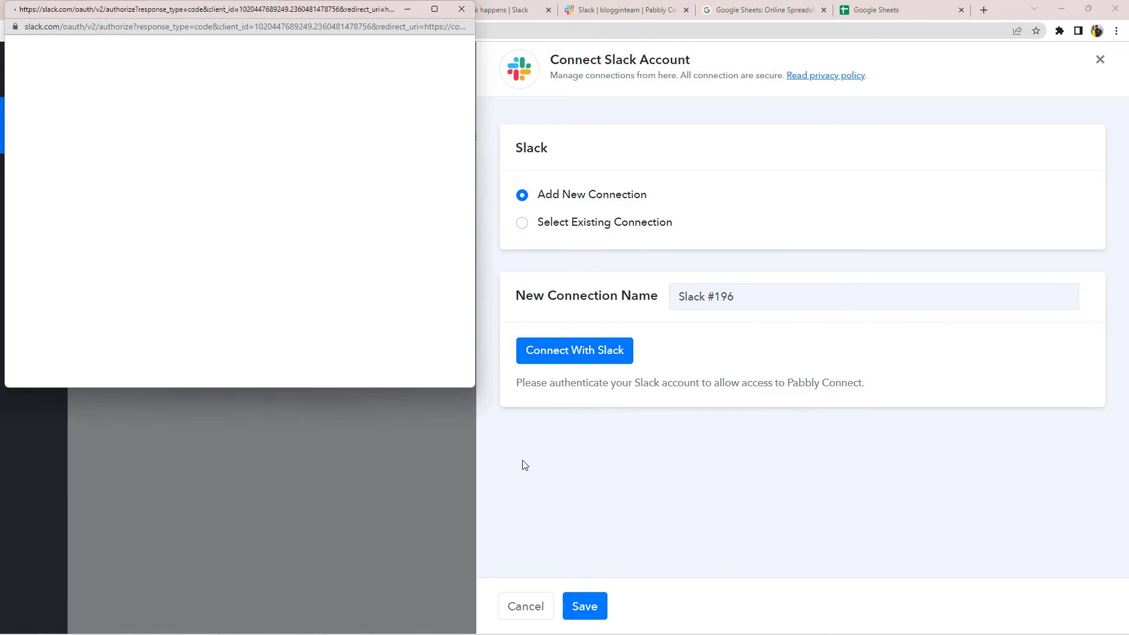
scroll(264, 199, "down", 5)
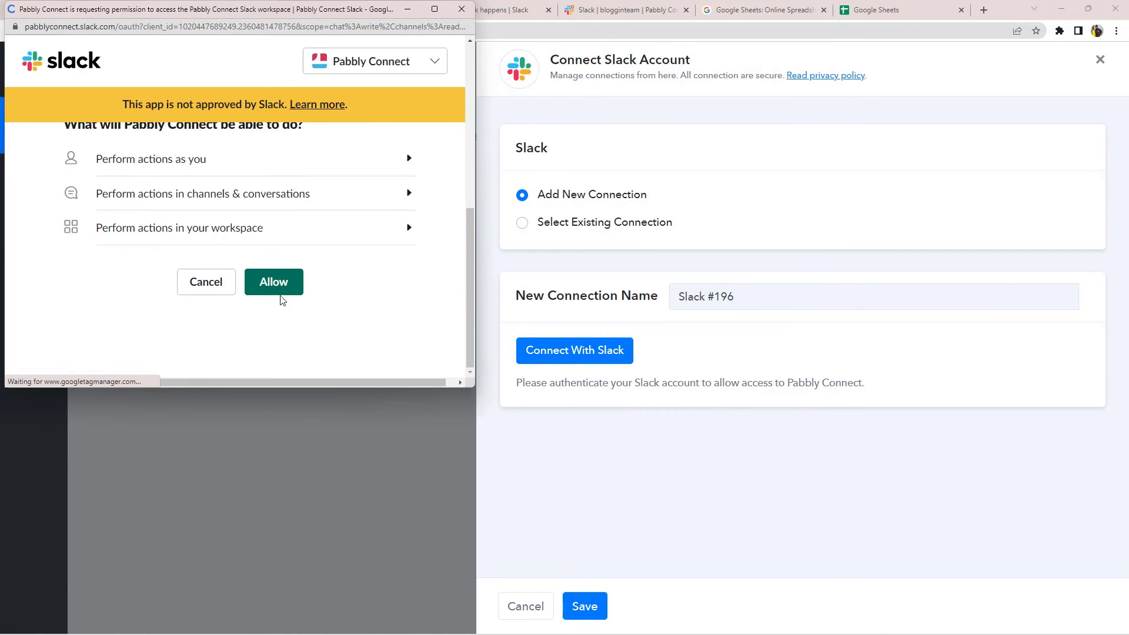
left_click(281, 292)
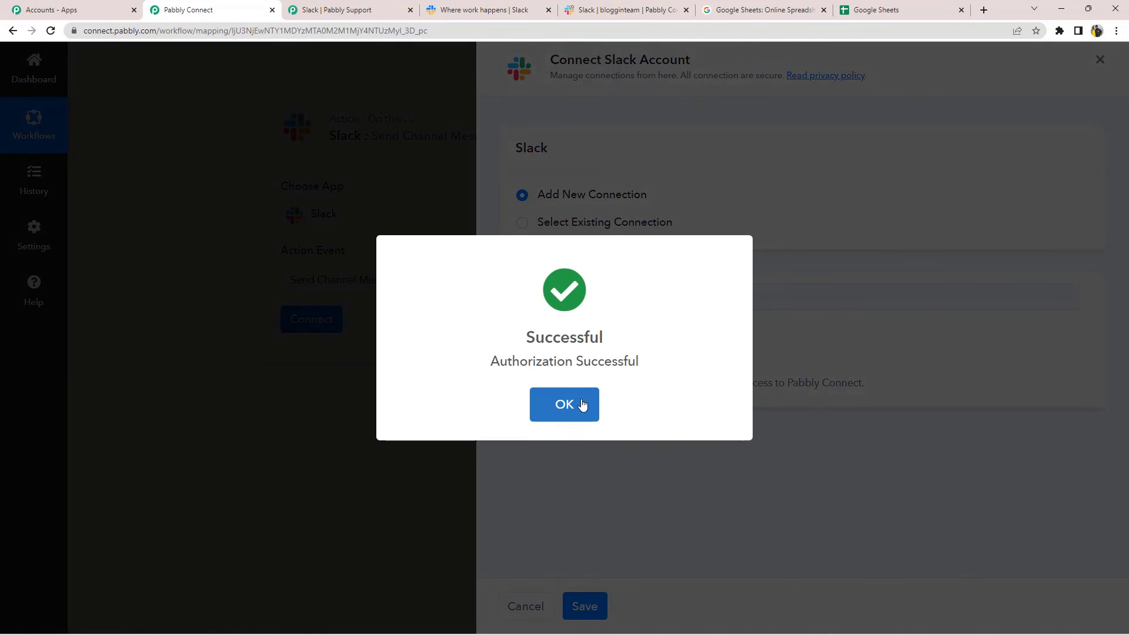
left_click(582, 403)
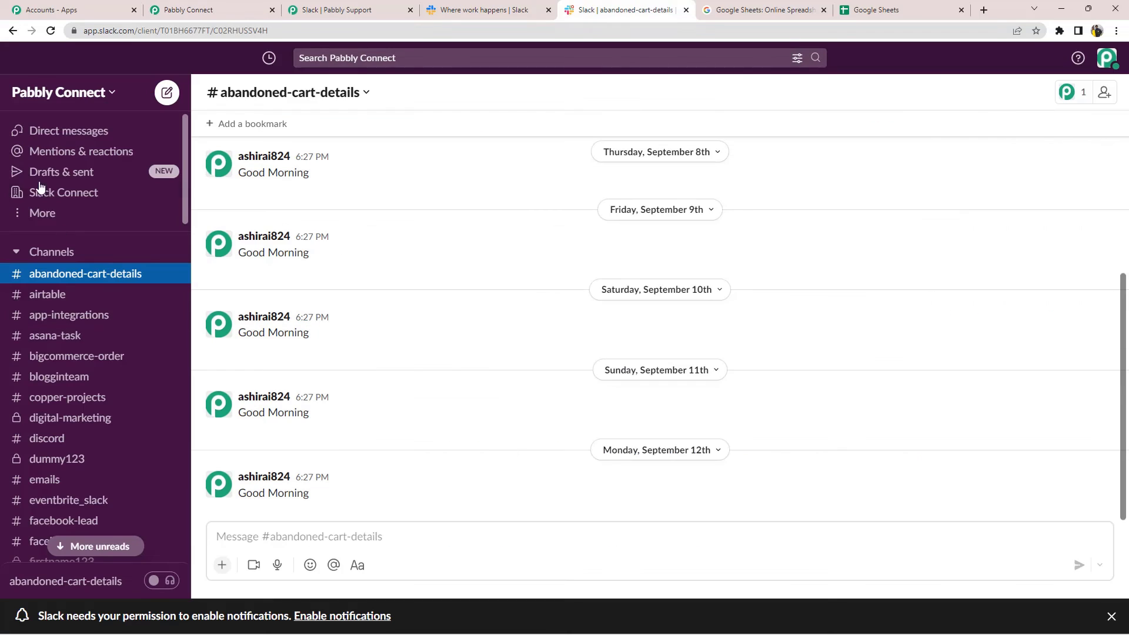
- Look through the workspace's channels in Slack, return to Pabbly Connect and set the message channel to blogginteam
scroll(72, 319, "down", 2)
scroll(72, 320, "down", 3)
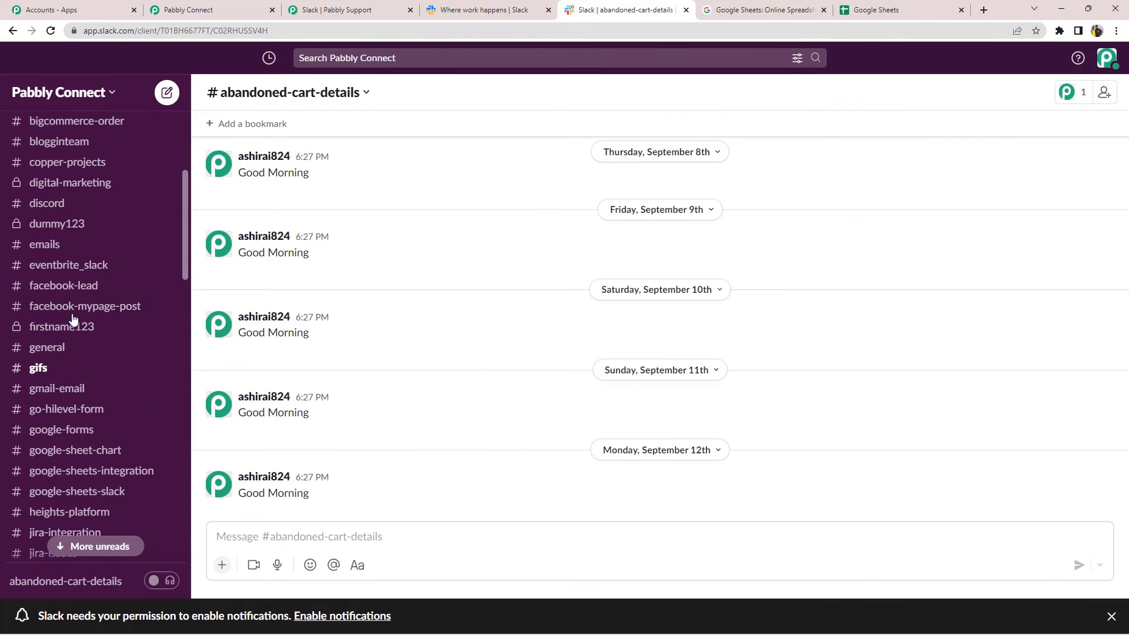
scroll(83, 298, "down", 3)
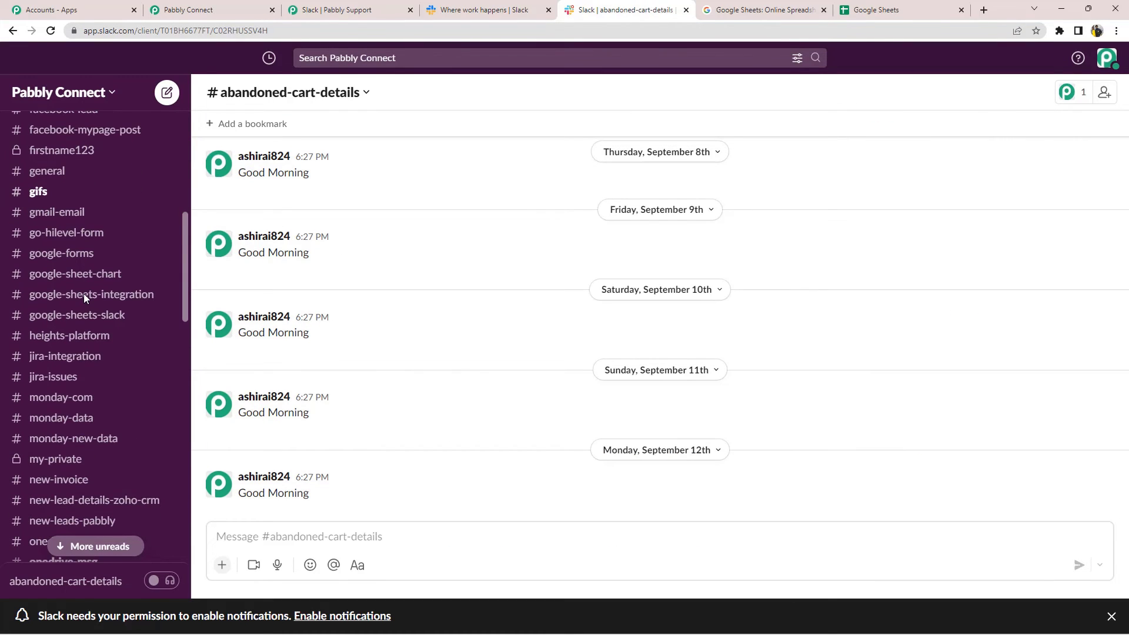
left_click(198, 9)
scroll(354, 253, "down", 3)
left_click(348, 238)
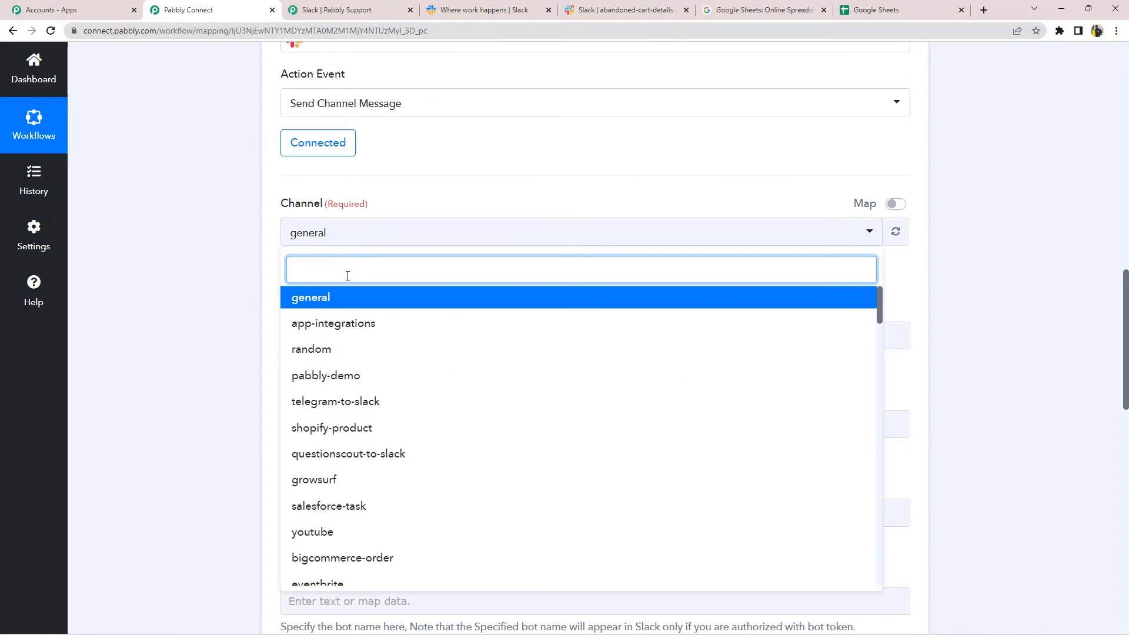
type("blo")
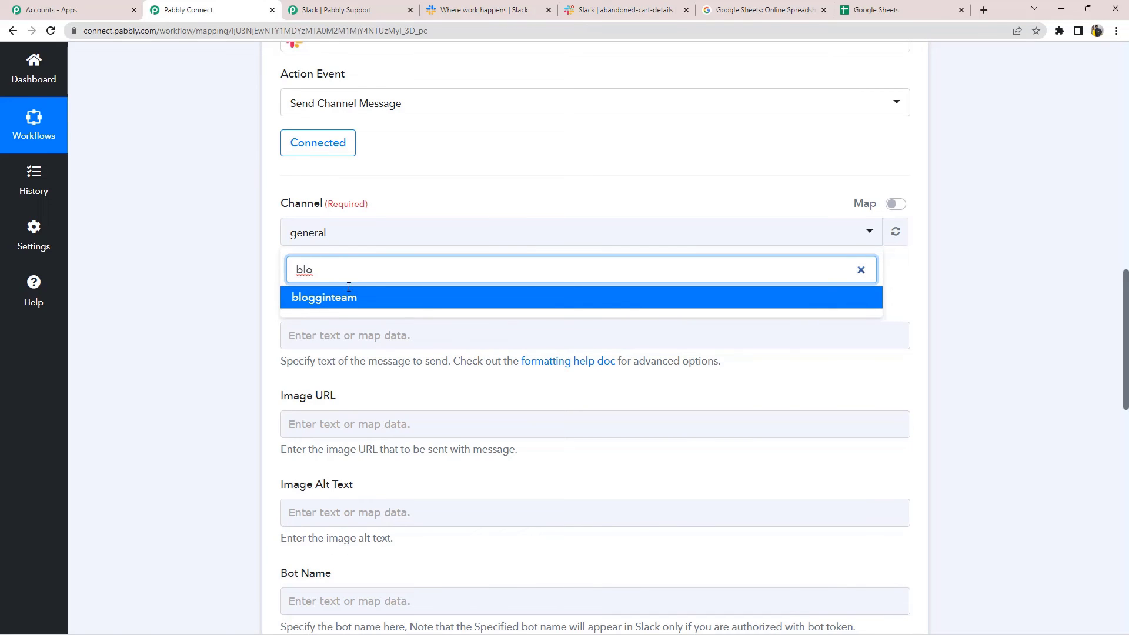
left_click(351, 301)
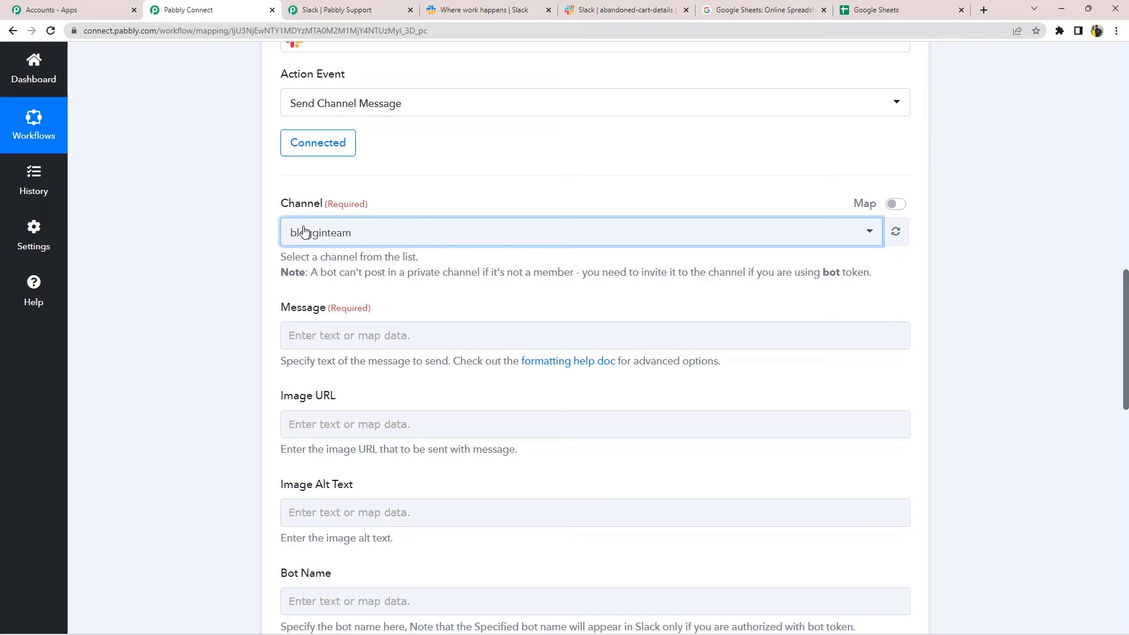
- Write the Slack message "Hi team," and "Kindly review the blog :" followed by the mapped Blog Titles value from the Google Sheets step
scroll(349, 232, "down", 2)
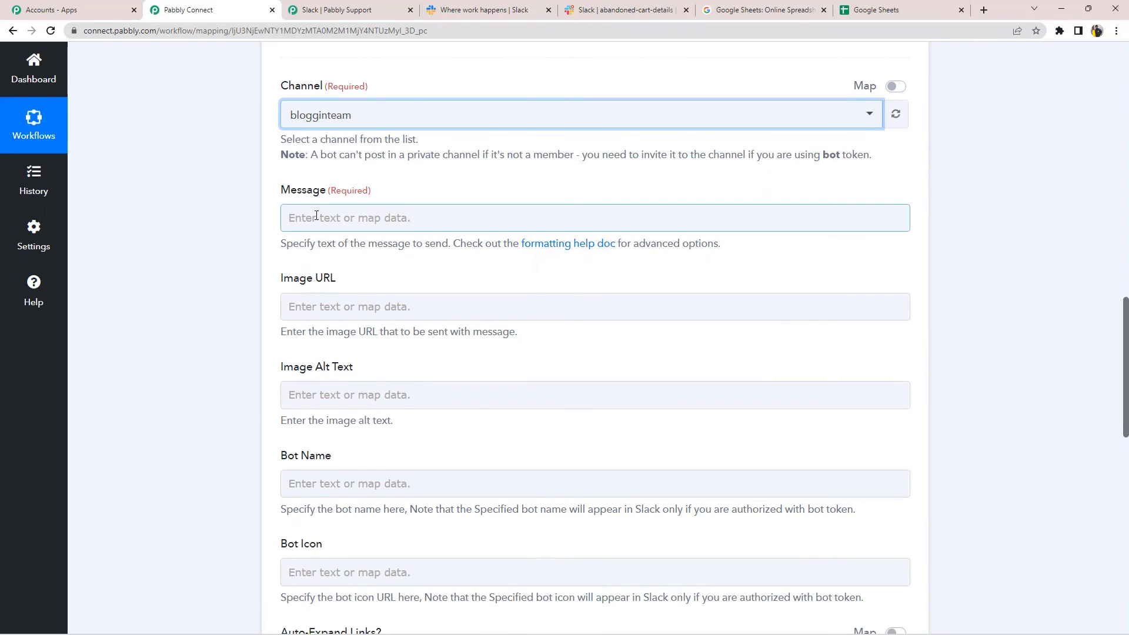
left_click(316, 216)
type("Hi team")
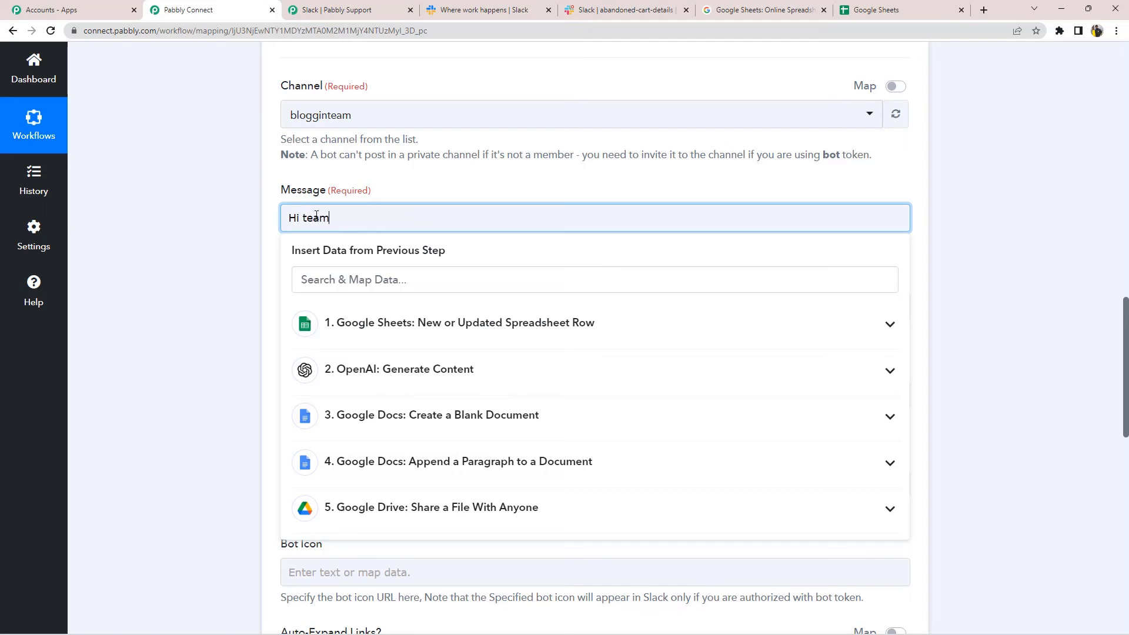
type(",")
key("Return")
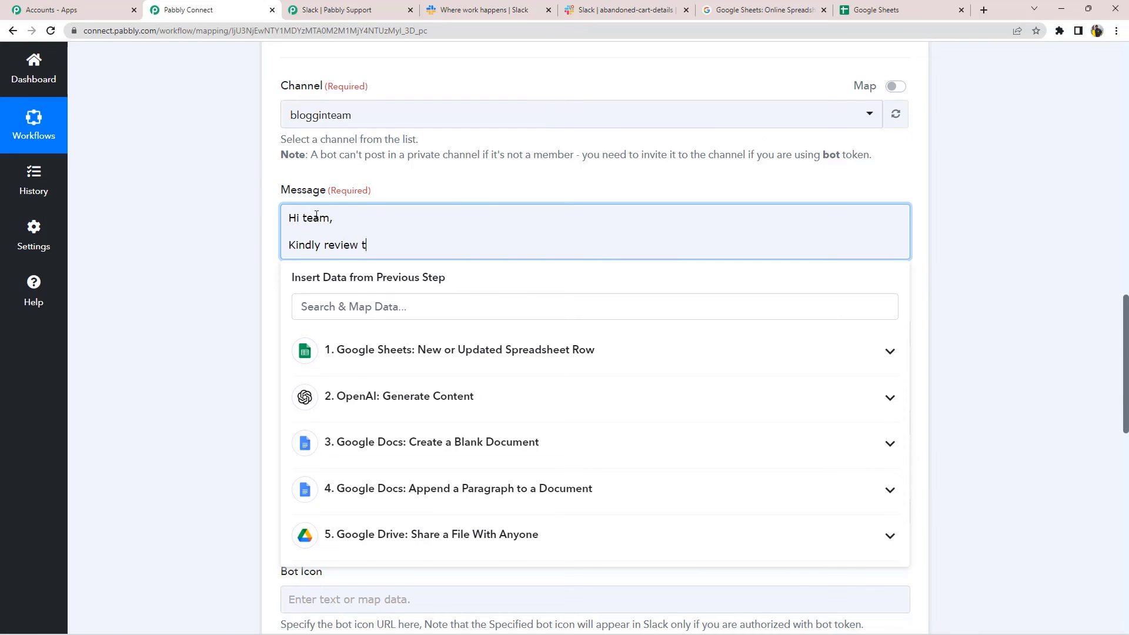
type("he blog :")
left_click(366, 350)
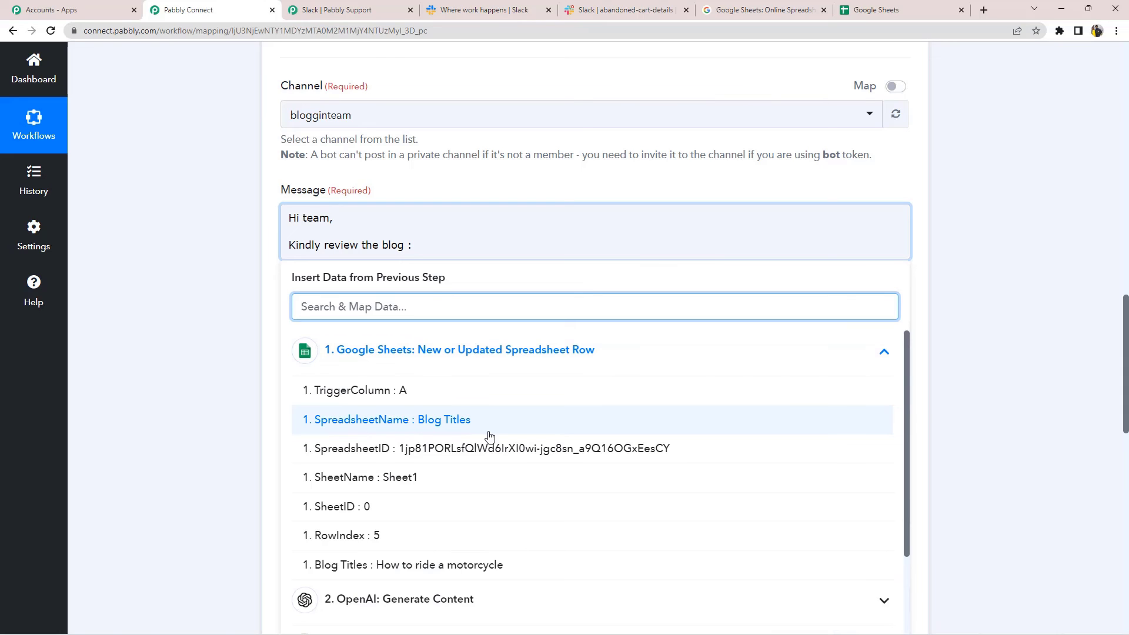
left_click(487, 565)
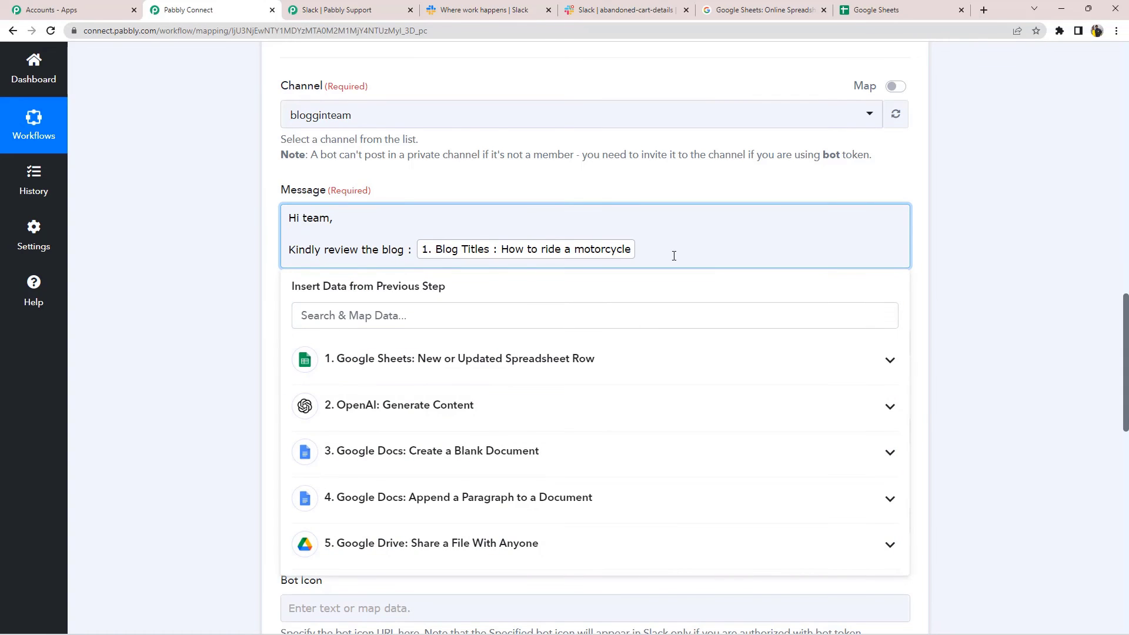
- Map the Google Drive step's Res2 ExportLinks Application/pdf link into the message, on its own line below the blog title
key("Return")
key("Return")
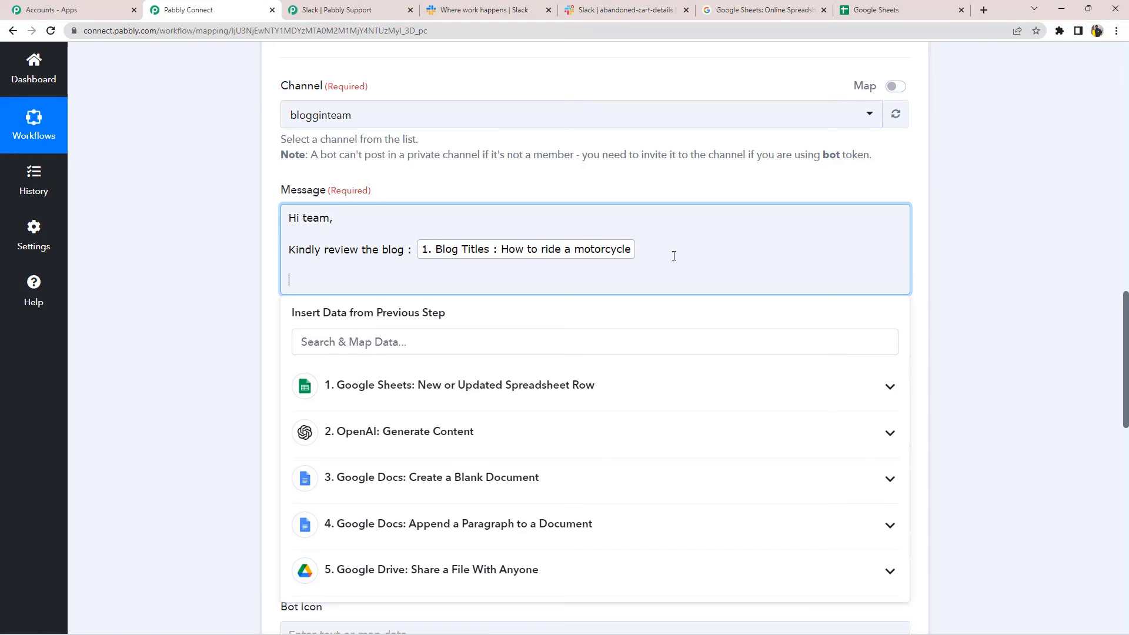
scroll(614, 499, "down", 1)
left_click(479, 505)
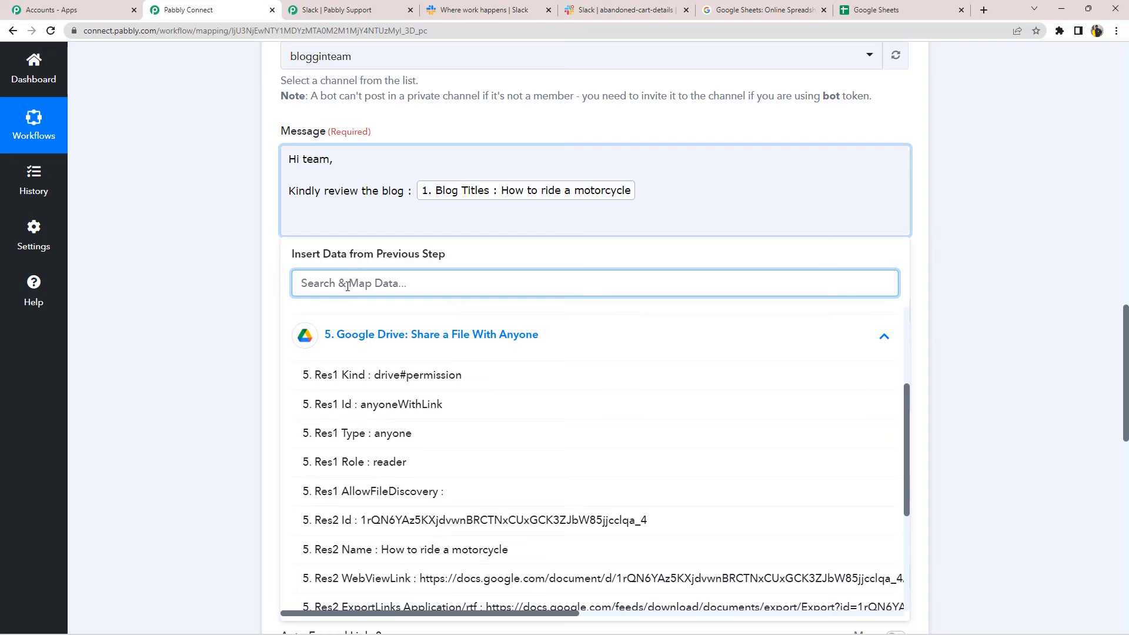
type("pdf")
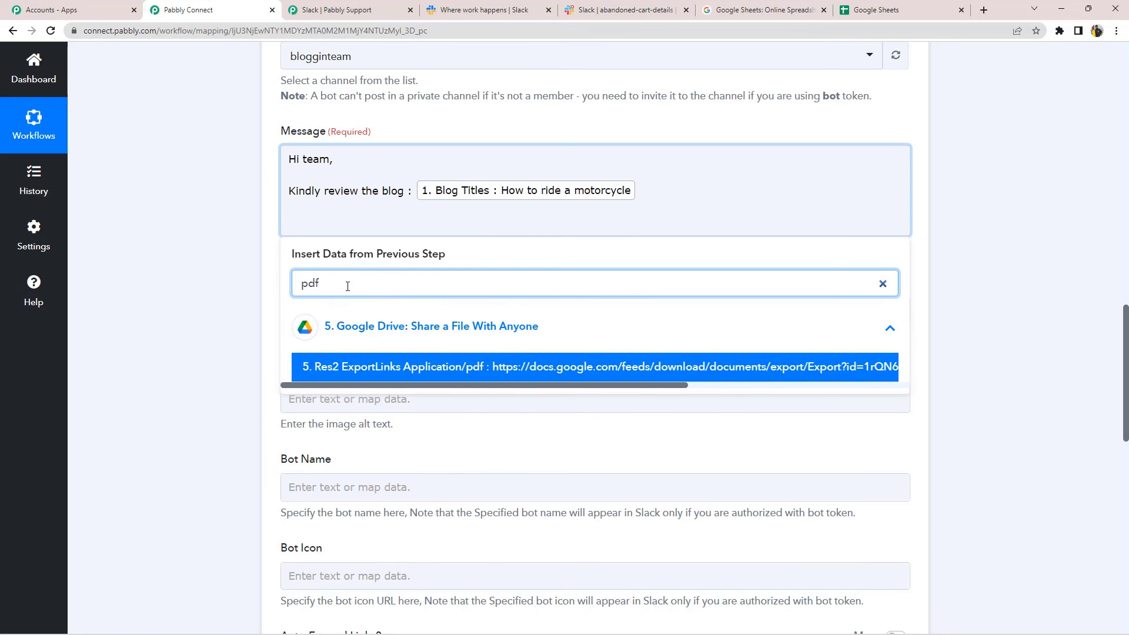
left_click(372, 373)
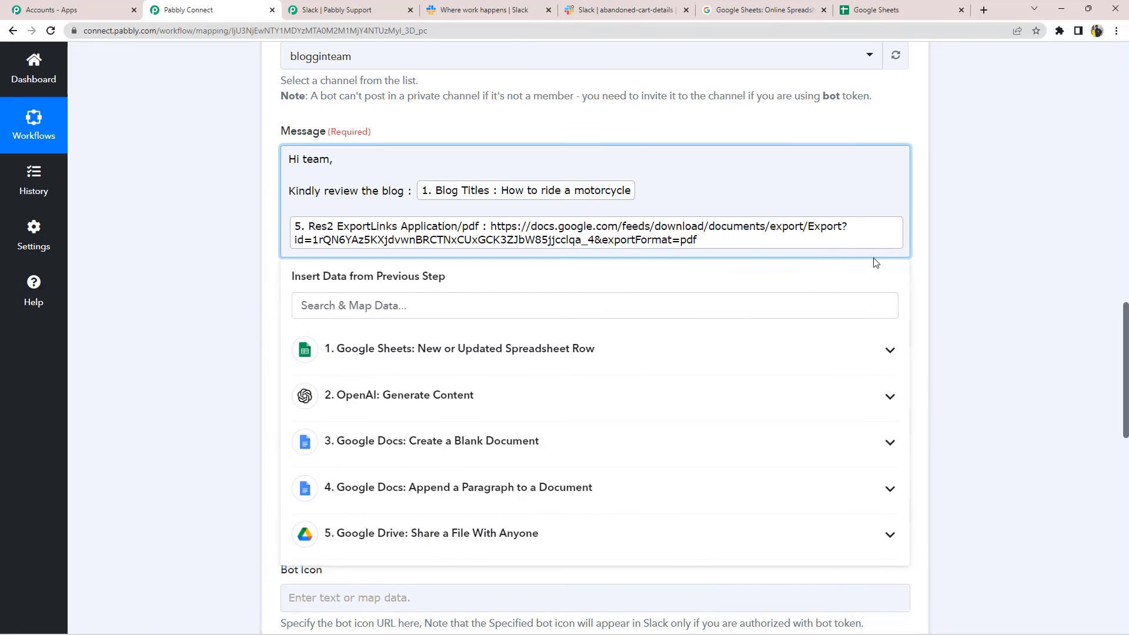
left_click(488, 533)
scroll(518, 447, "down", 5)
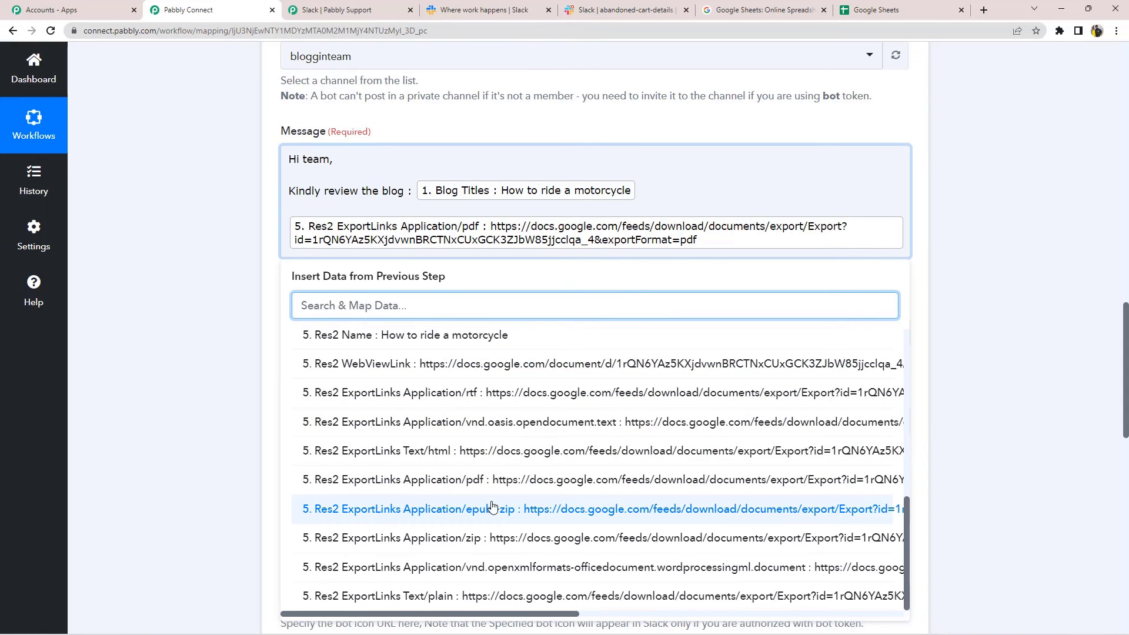
left_click(1030, 278)
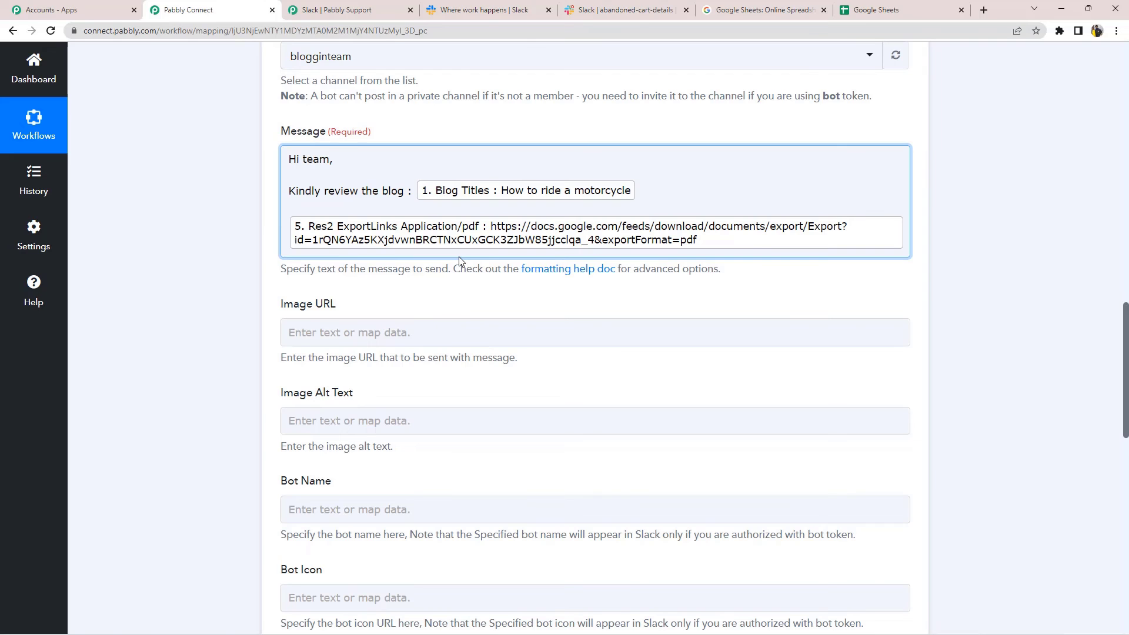
- Save the Slack action and send a test request with the remaining options left at their defaults
scroll(460, 261, "down", 10)
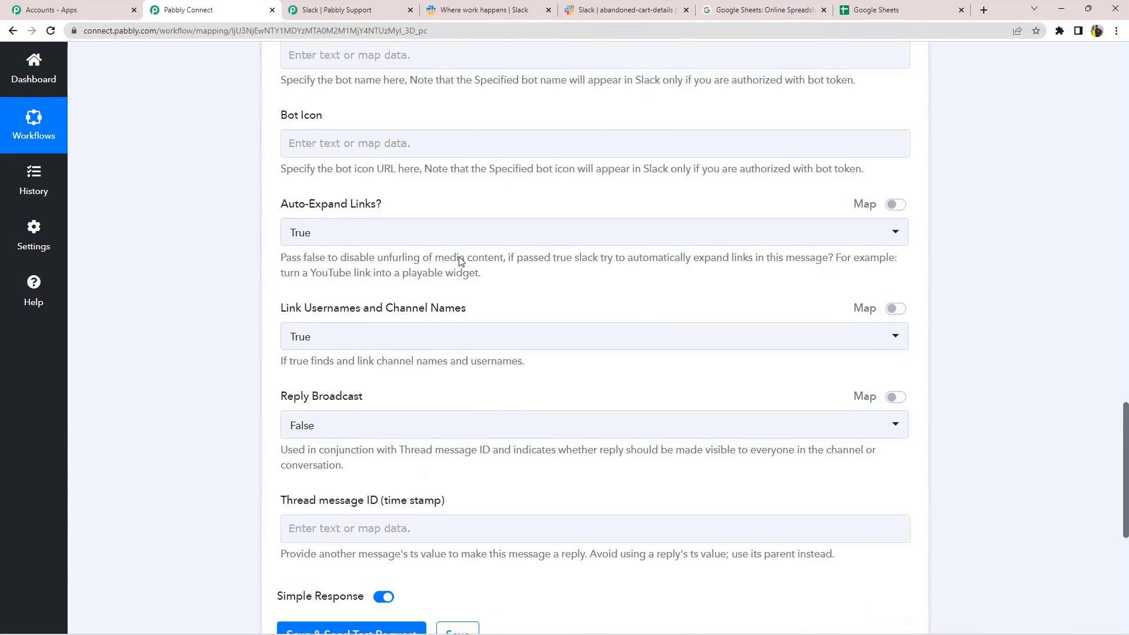
left_click(368, 450)
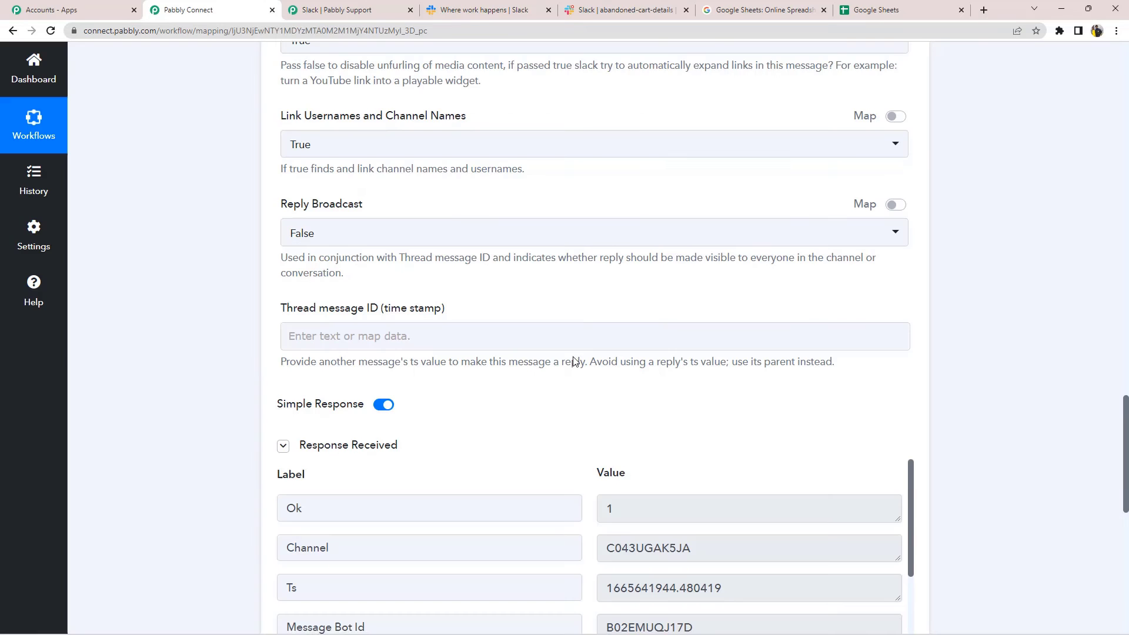
scroll(588, 327, "down", 3)
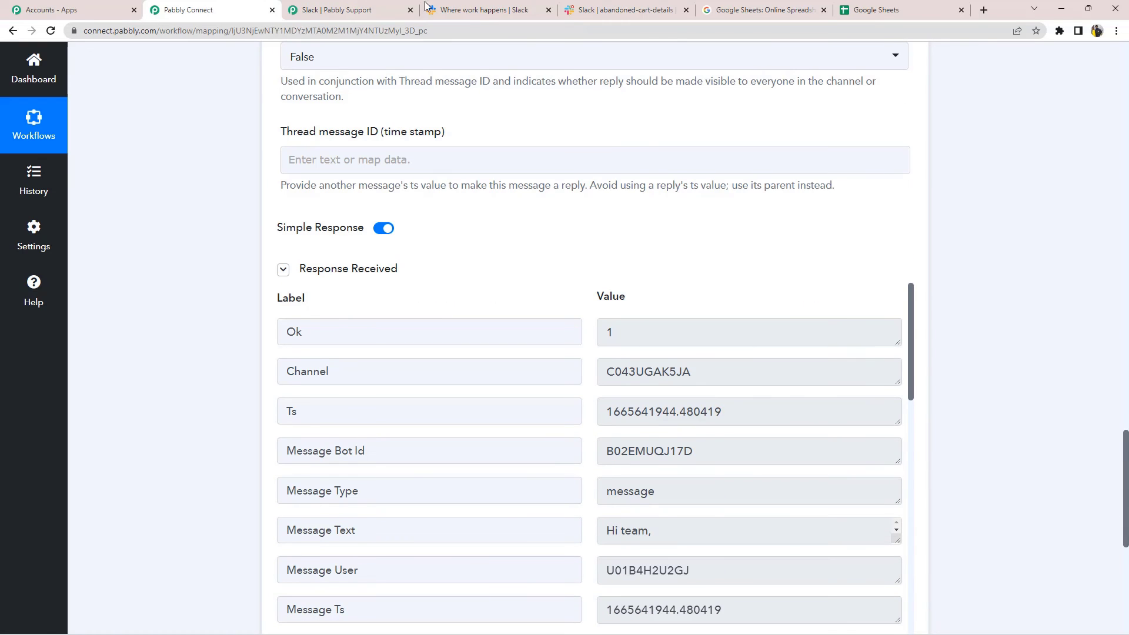
- Check the test message in Slack's blogginteam channel and download the PDF from its link
left_click(623, 9)
scroll(67, 290, "up", 3)
scroll(67, 291, "up", 1)
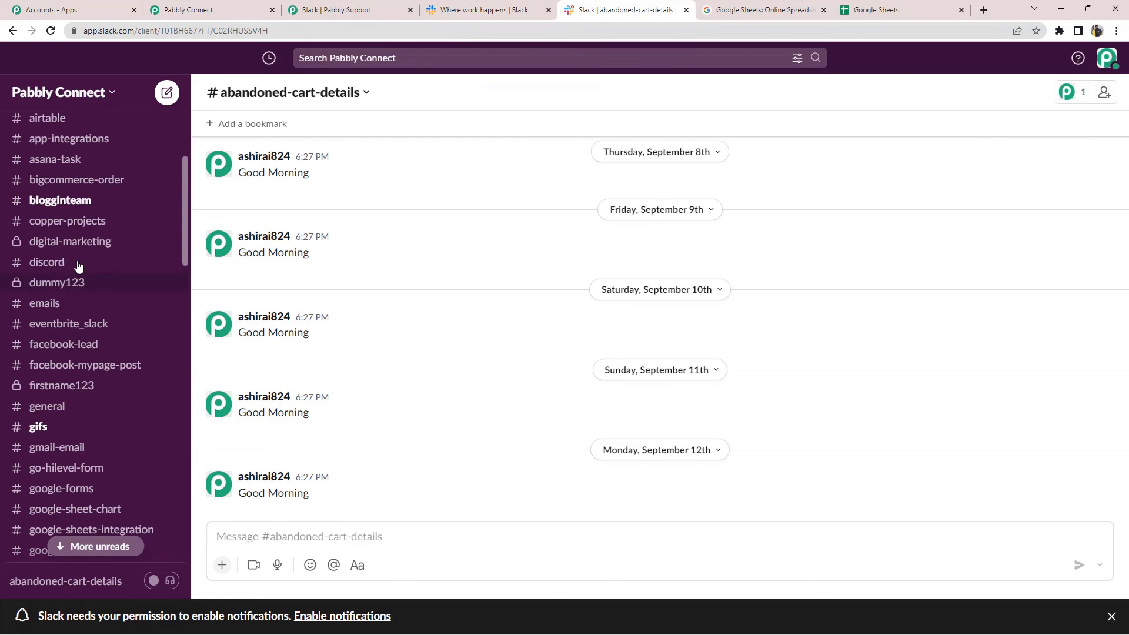
left_click(73, 199)
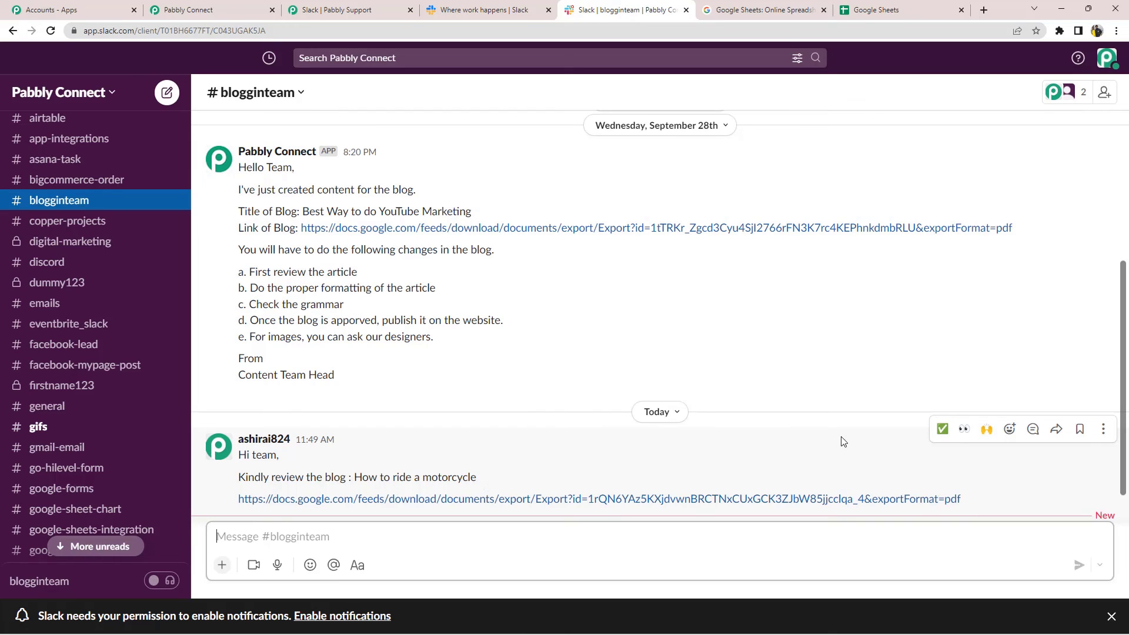
left_click(485, 499)
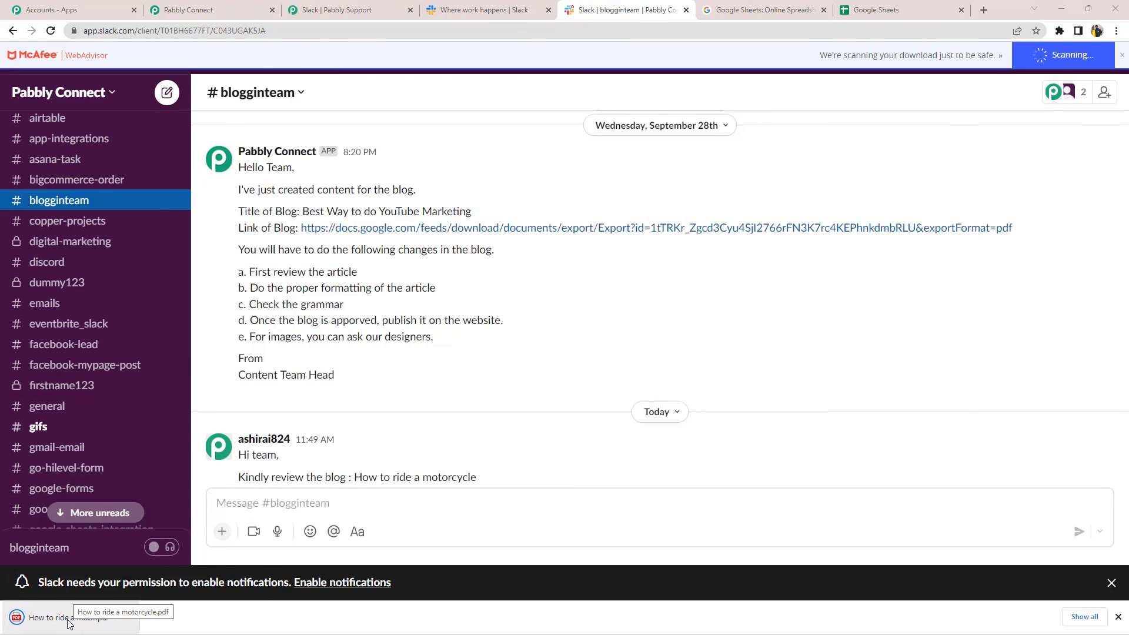
- Return to the Pabbly Connect workflow and collapse the Slack Send Channel Message step
left_click(232, 6)
scroll(679, 291, "up", 12)
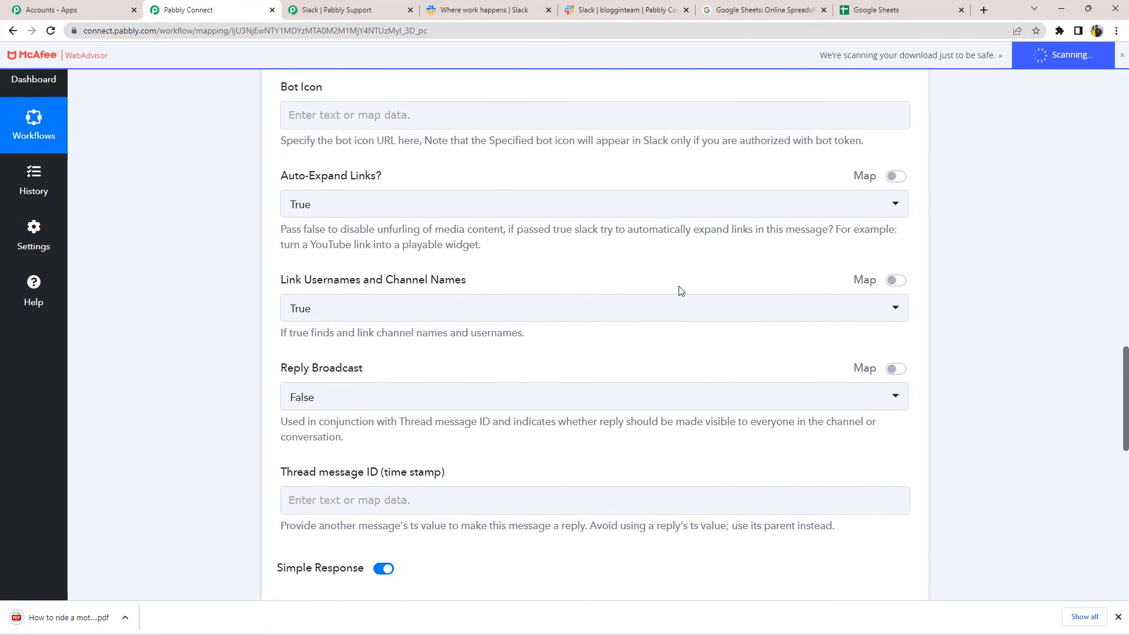
scroll(679, 291, "up", 6)
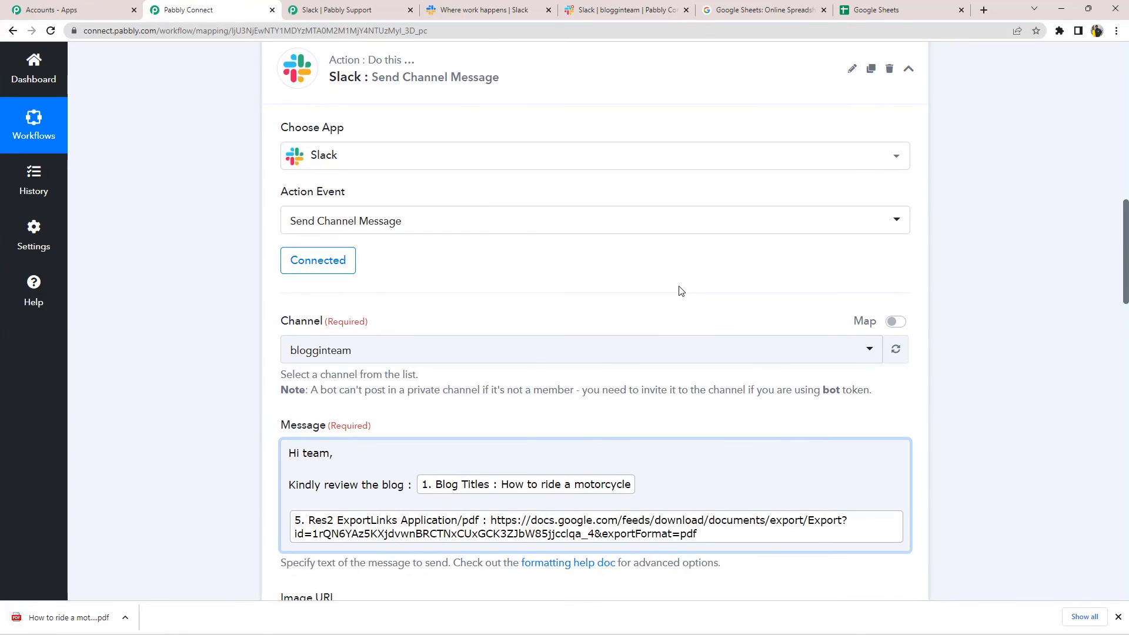
left_click(462, 80)
scroll(500, 189, "up", 9)
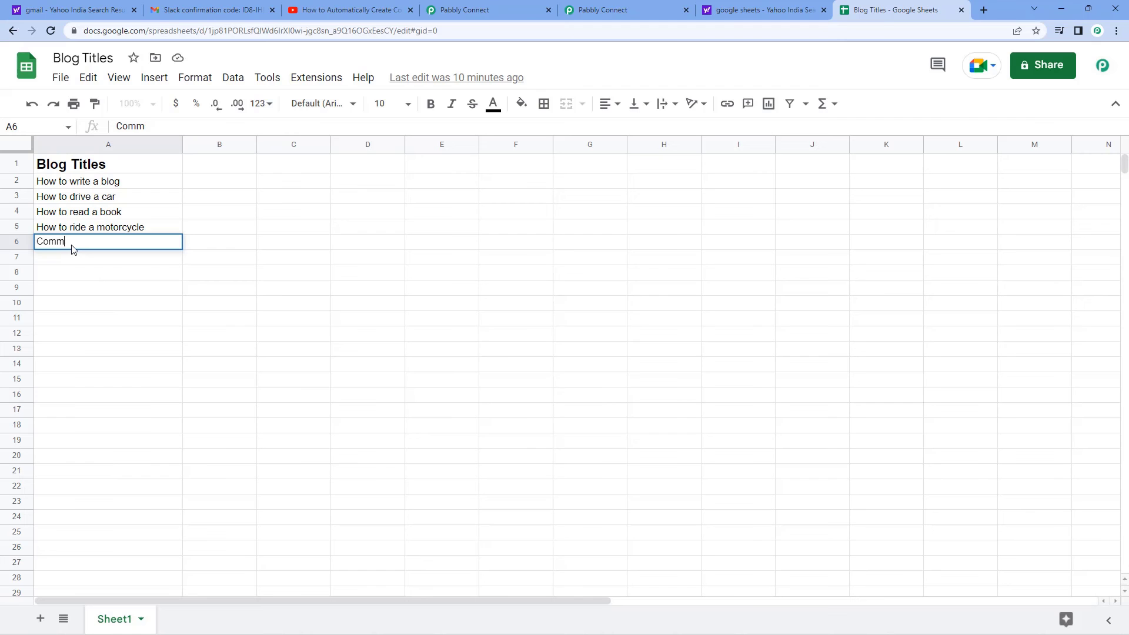
- Enter "Communication is the key." as a new blog title in cell A6 of the Blog Titles spreadsheet
type("unication is the key")
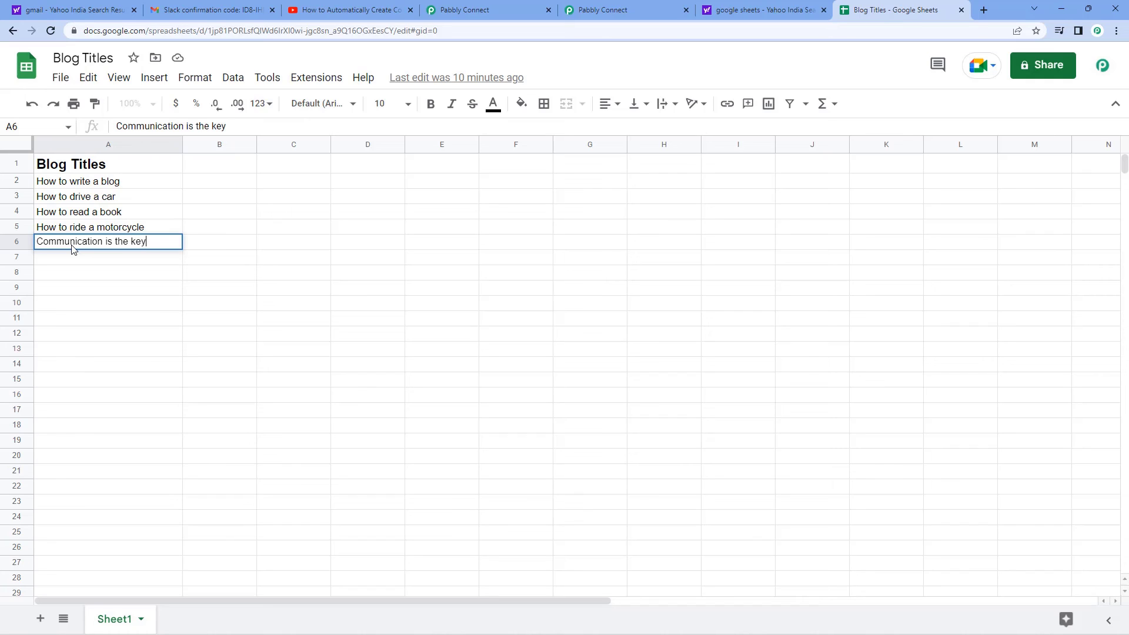
type(".")
key("Return")
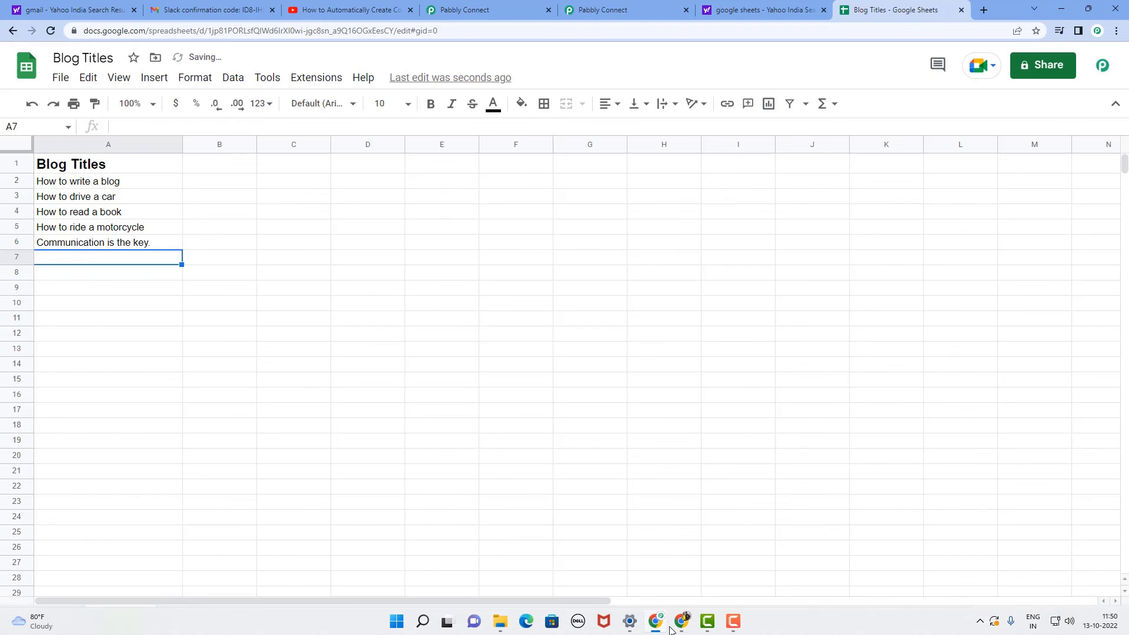
- Switch to Slack's blogginteam channel, download the PDF linked in the "Communication is the key." message and open it
mouse_move(656, 621)
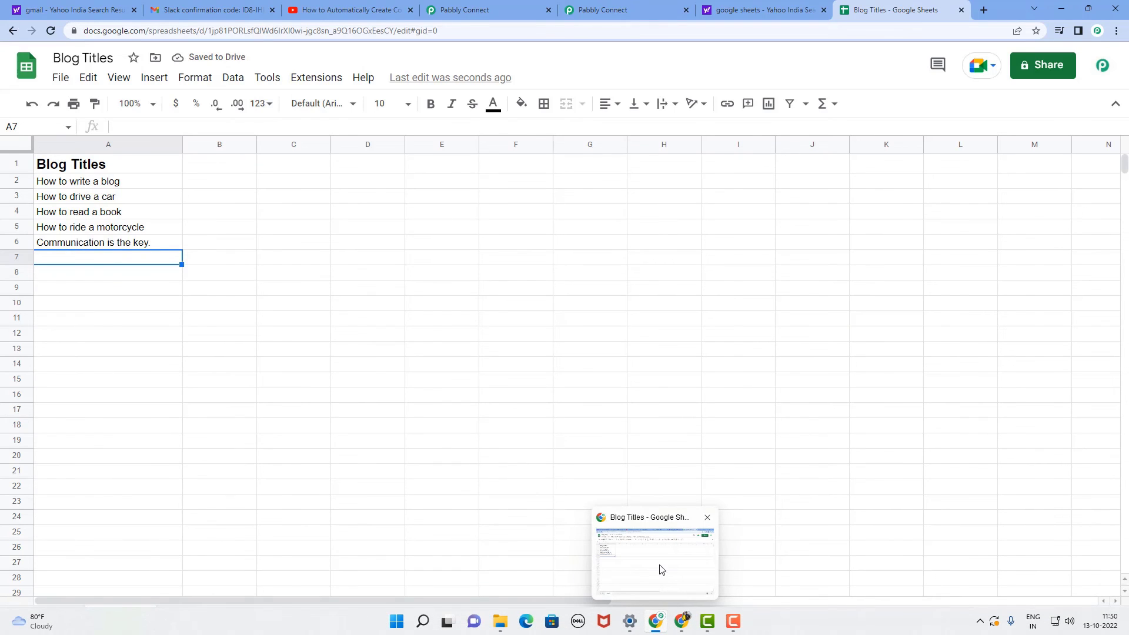
left_click(660, 569)
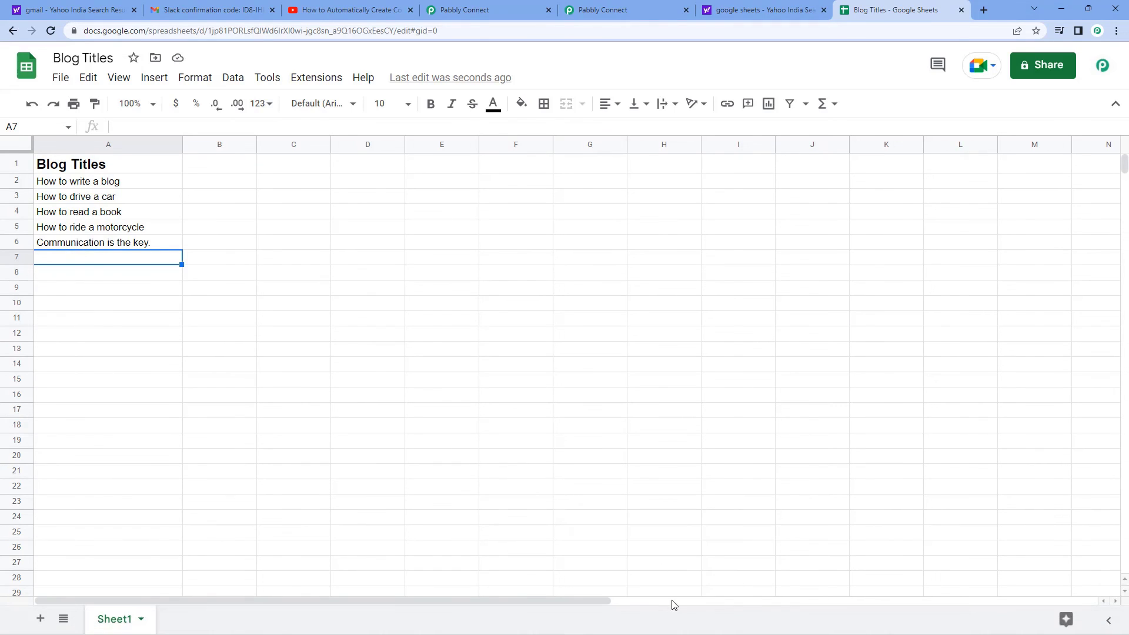
mouse_move(664, 622)
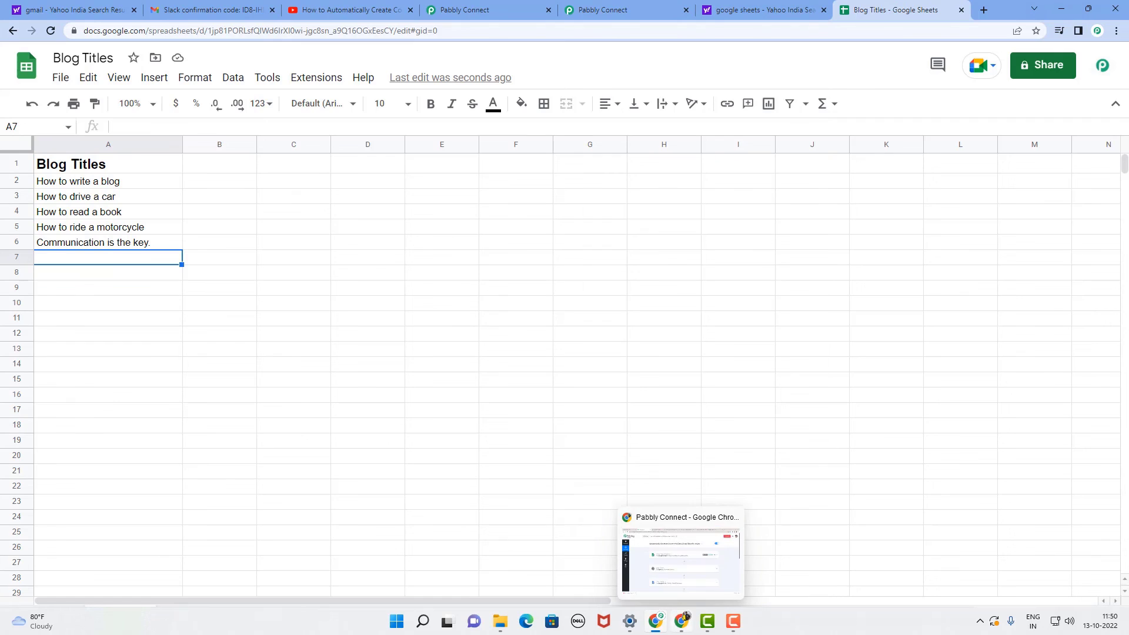
left_click(684, 560)
left_click(620, 9)
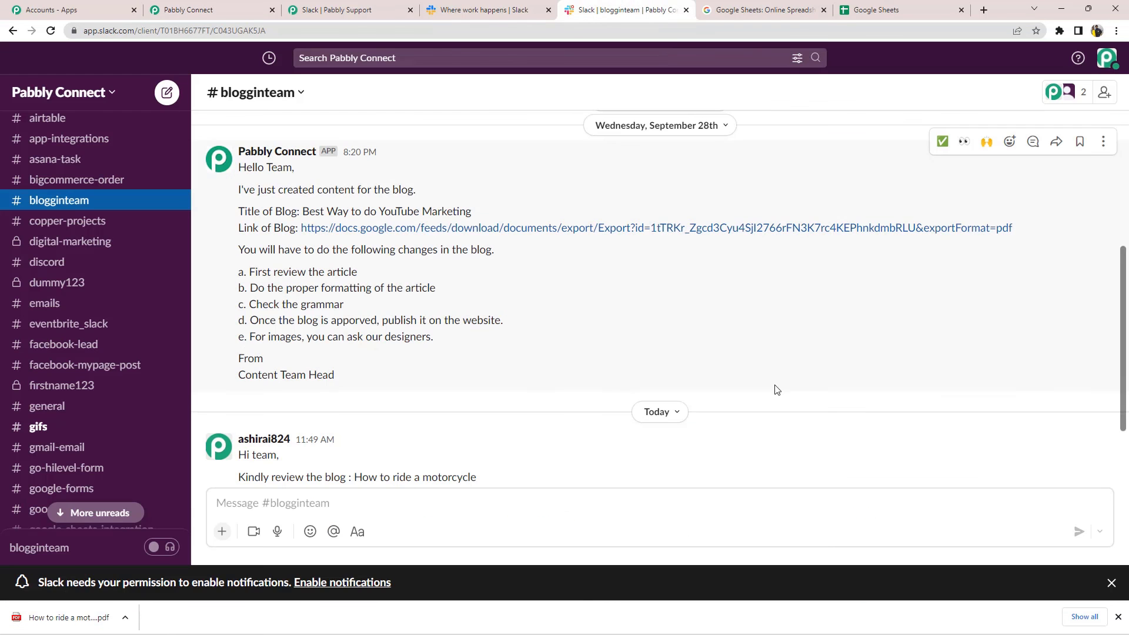
scroll(355, 260, "down", 4)
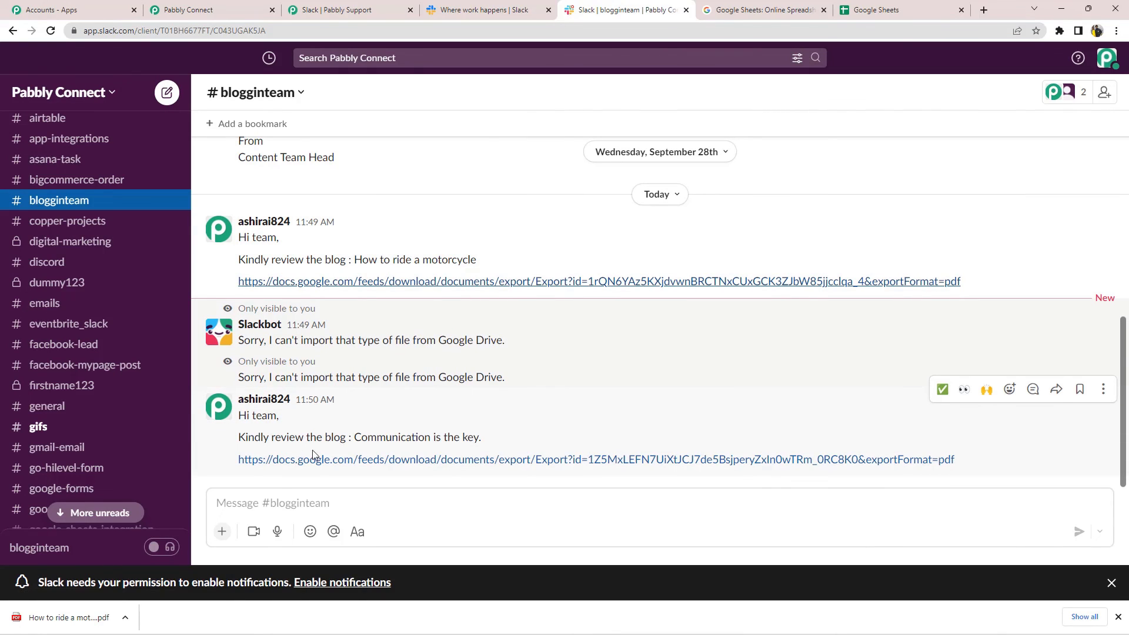
left_click(424, 463)
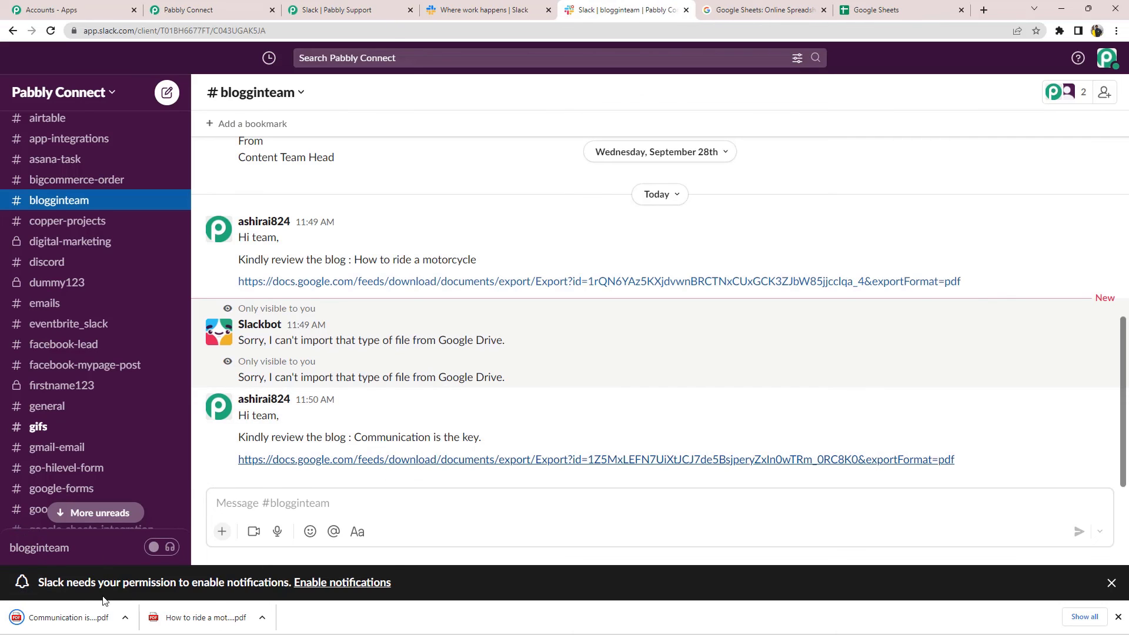
left_click(101, 622)
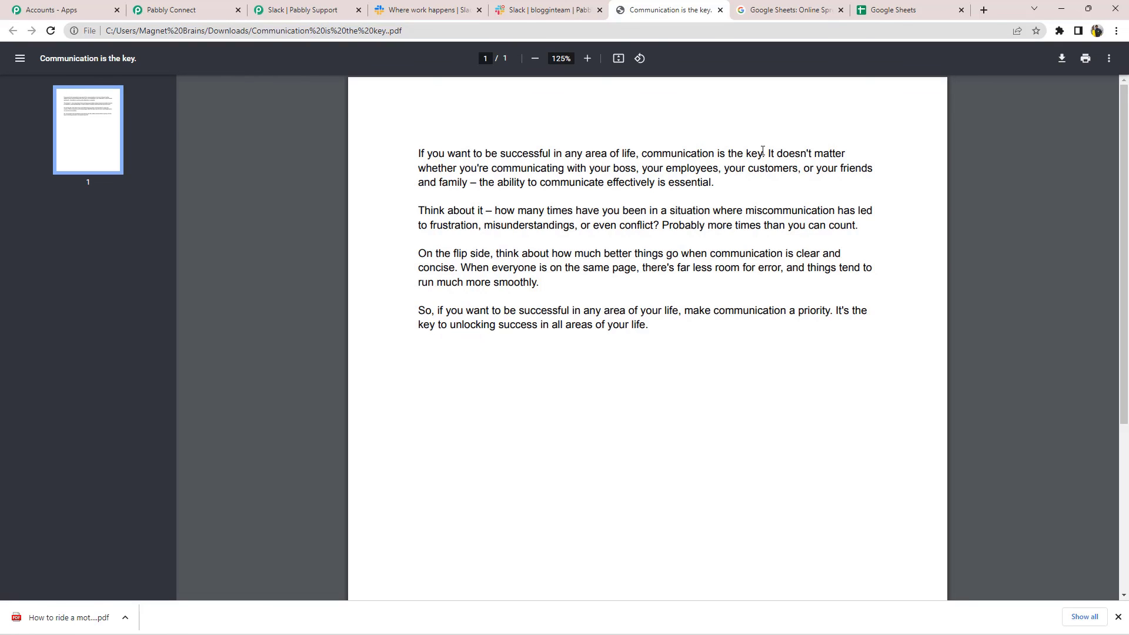
- Return to Pabbly Connect and review the workflow's sequence from the Google Sheets trigger to the Slack channel message
left_click(170, 10)
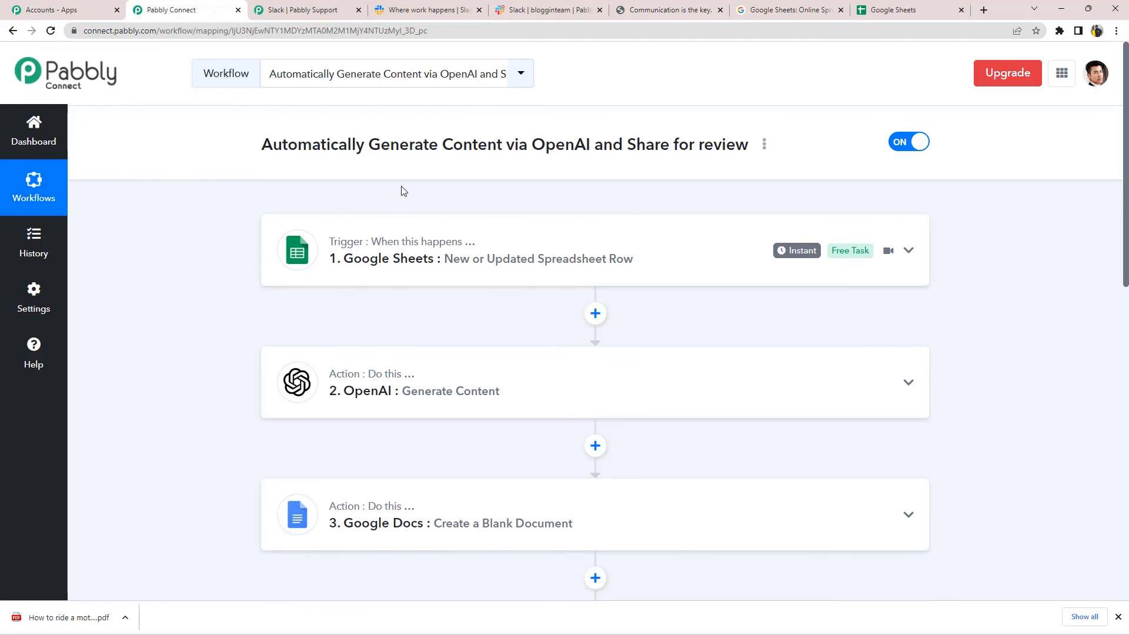
scroll(410, 205, "down", 5)
scroll(410, 206, "down", 5)
scroll(408, 206, "up", 10)
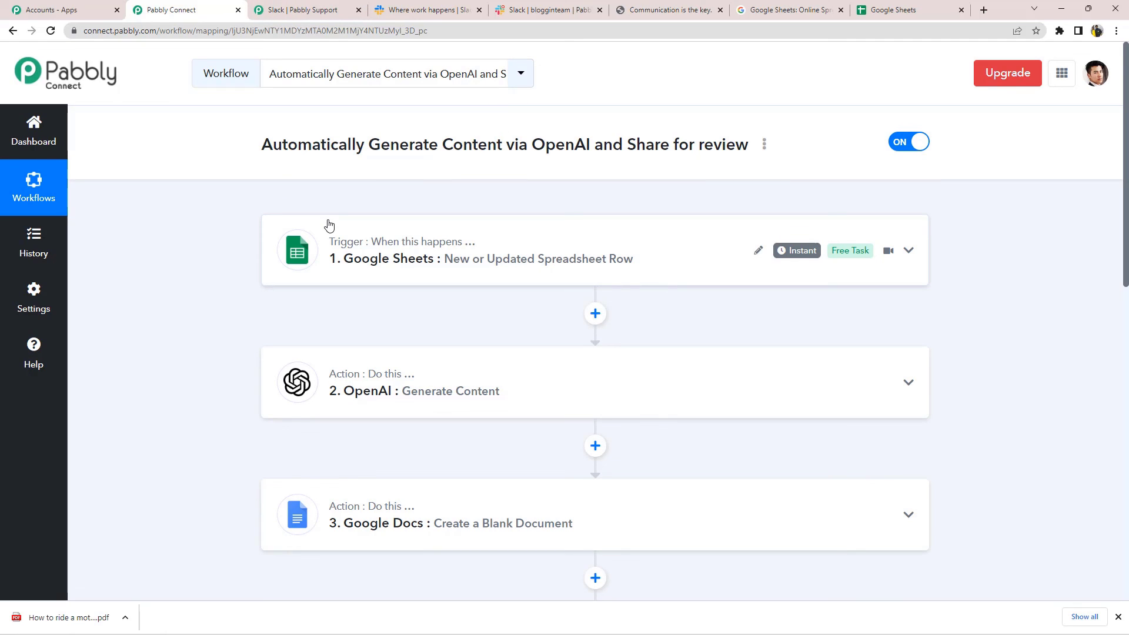
scroll(399, 265, "down", 3)
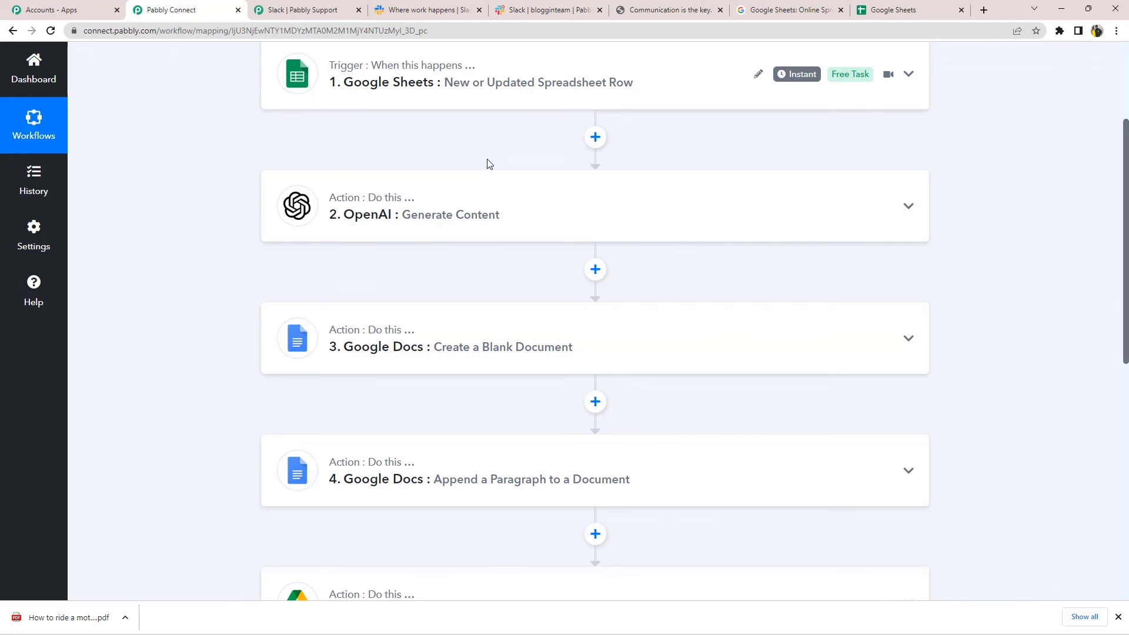
scroll(487, 164, "down", 1)
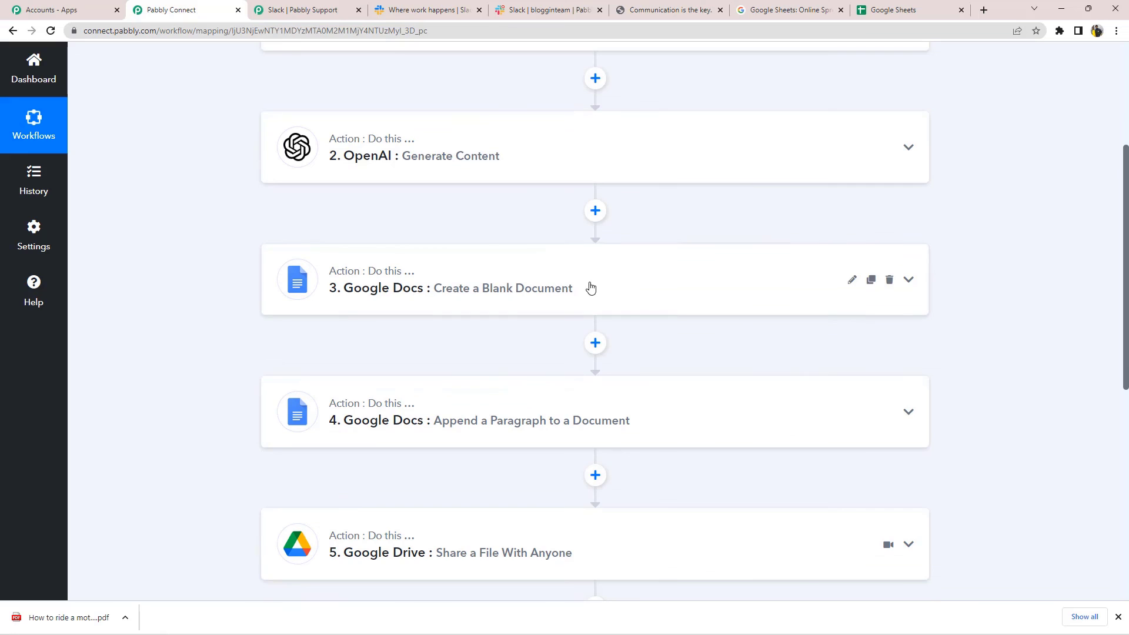
scroll(590, 288, "down", 3)
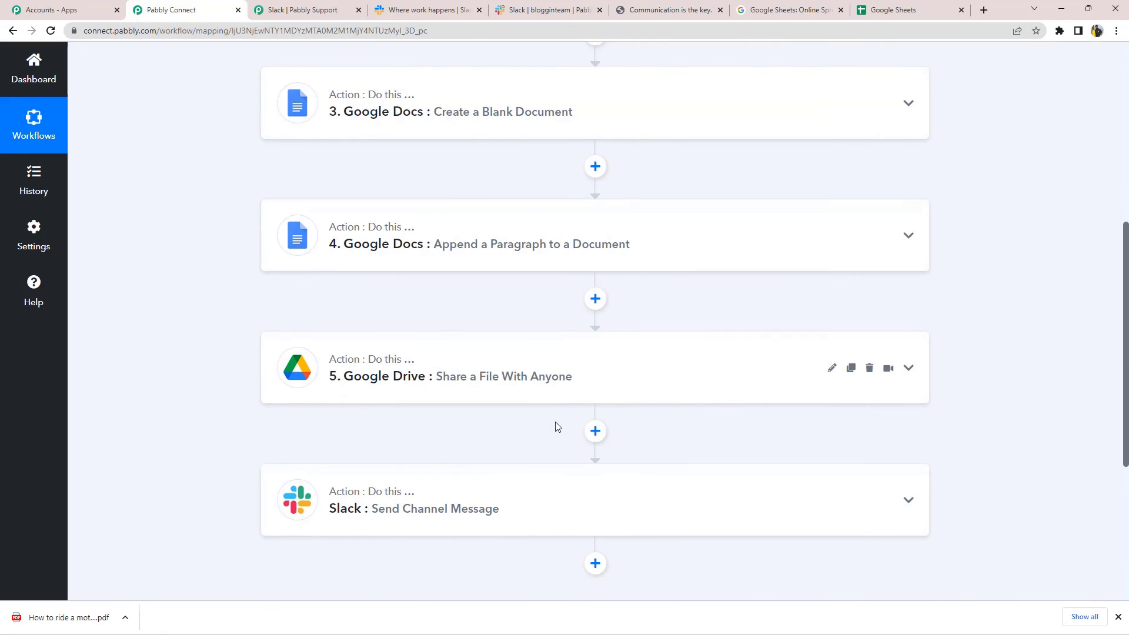
scroll(573, 343, "down", 2)
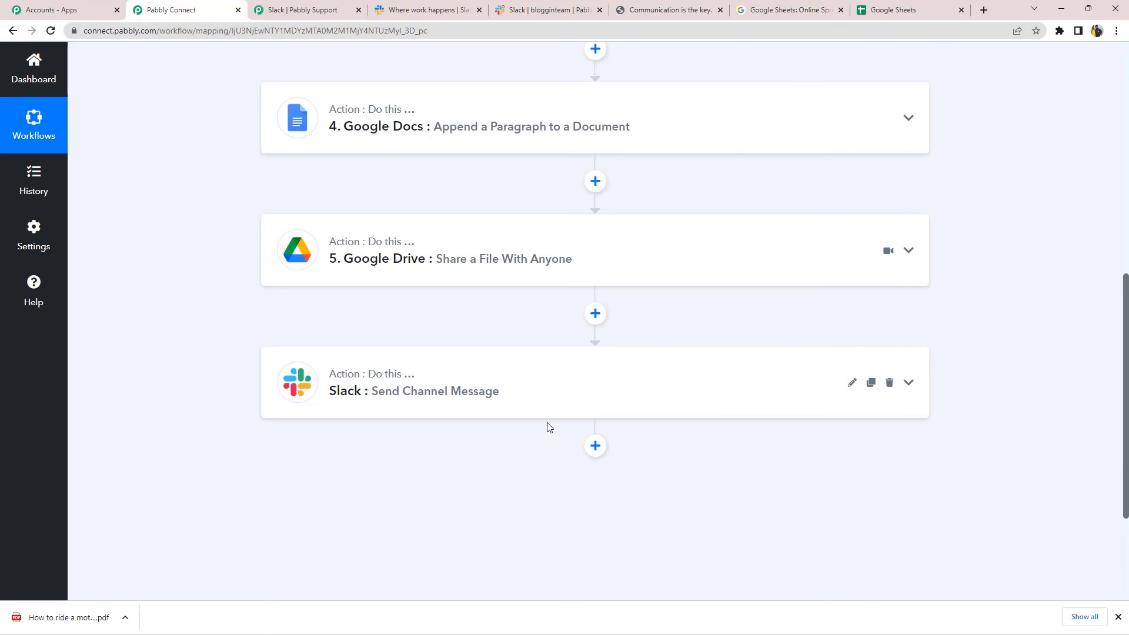
scroll(547, 427, "up", 8)
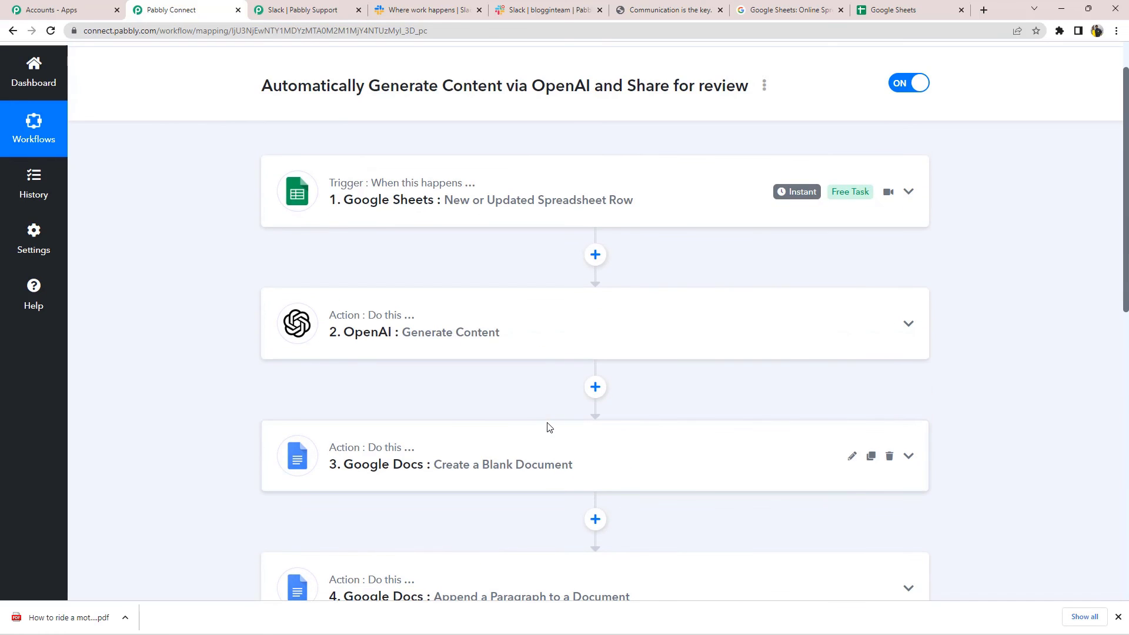